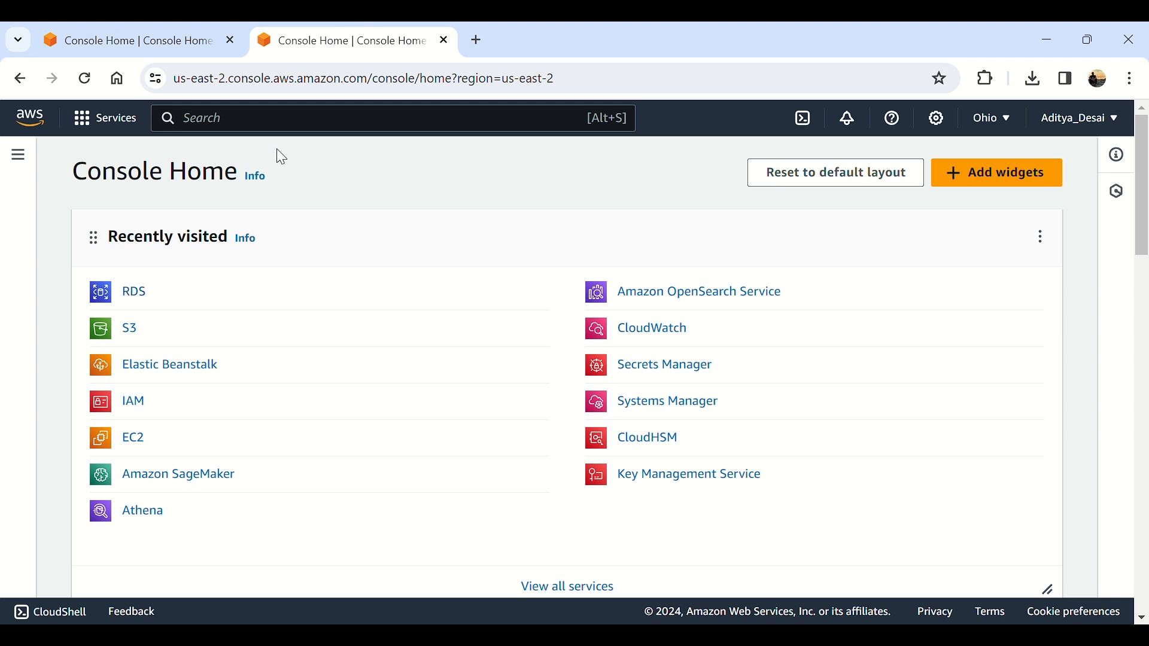
Step: Search for RDS, go to its empty Databases list, and start Create database
{"action": "left_click", "coordinate": [228, 126]}
{"action": "type", "text": "RDS"}
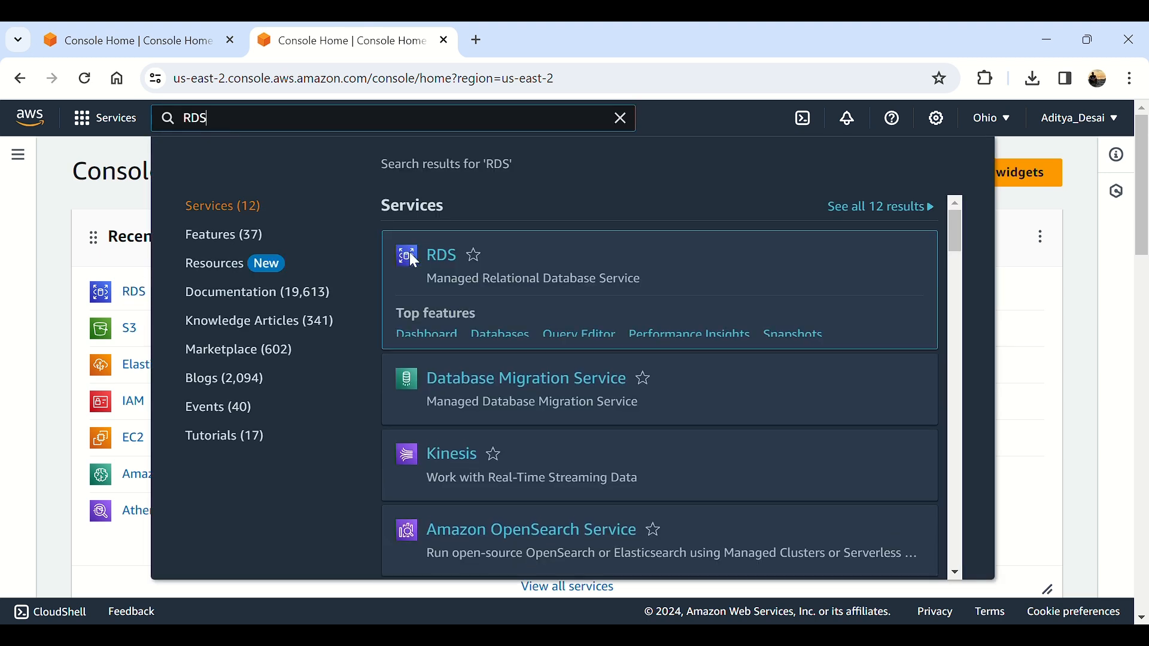
{"action": "left_click", "coordinate": [441, 257]}
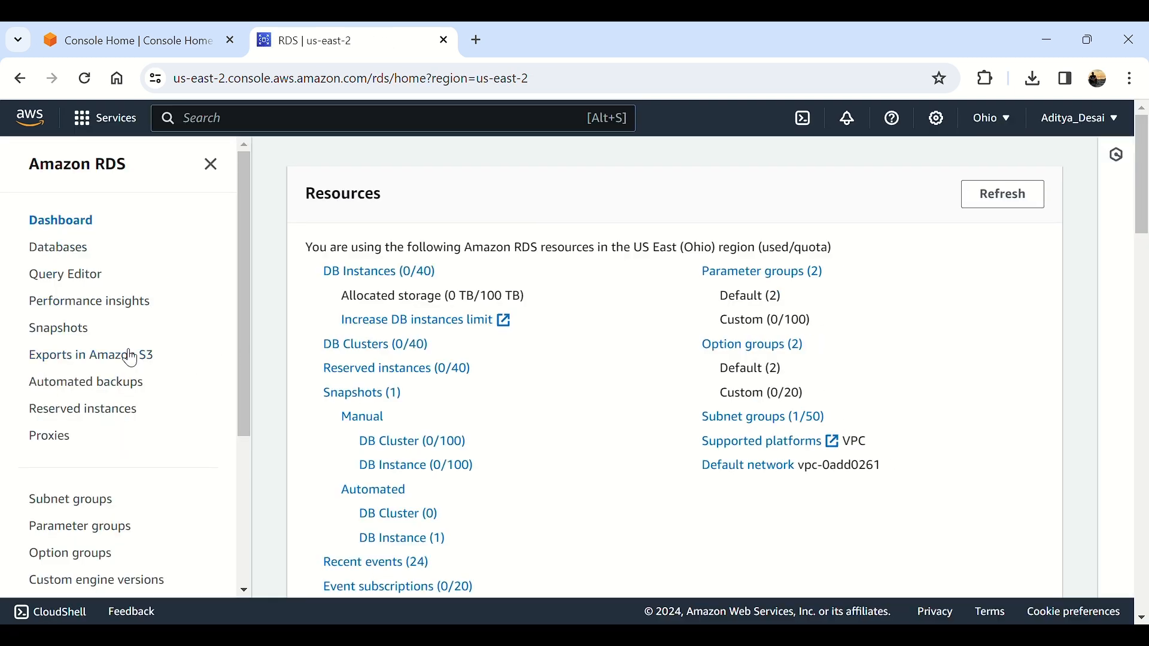
{"action": "left_click", "coordinate": [74, 257]}
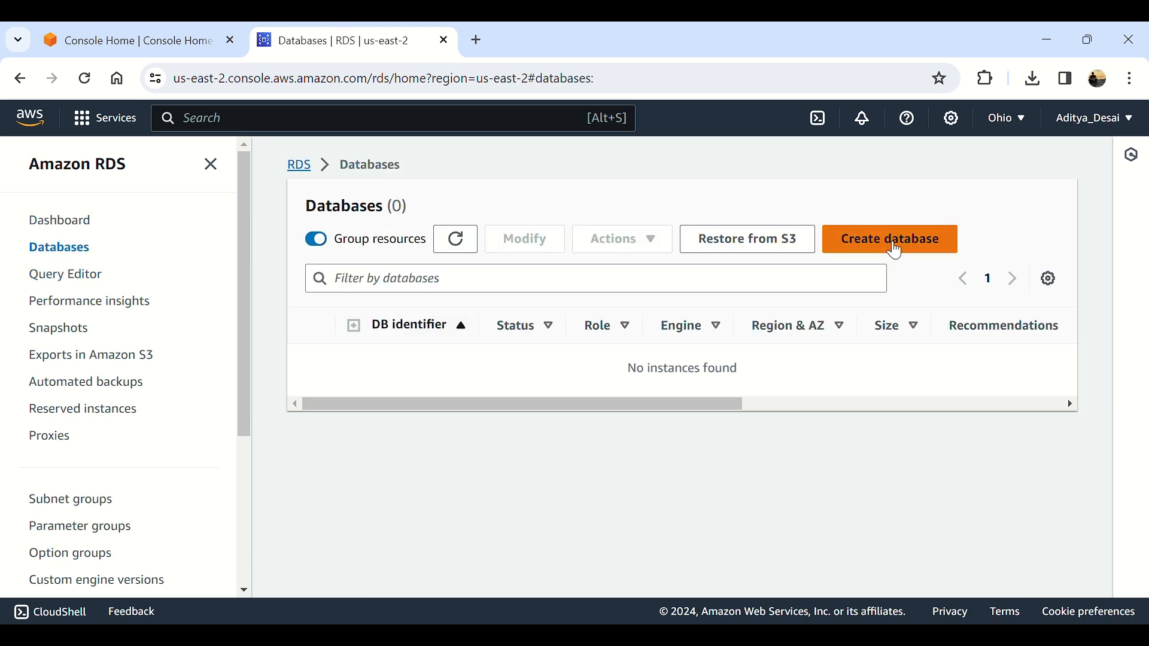
{"action": "left_click", "coordinate": [896, 245]}
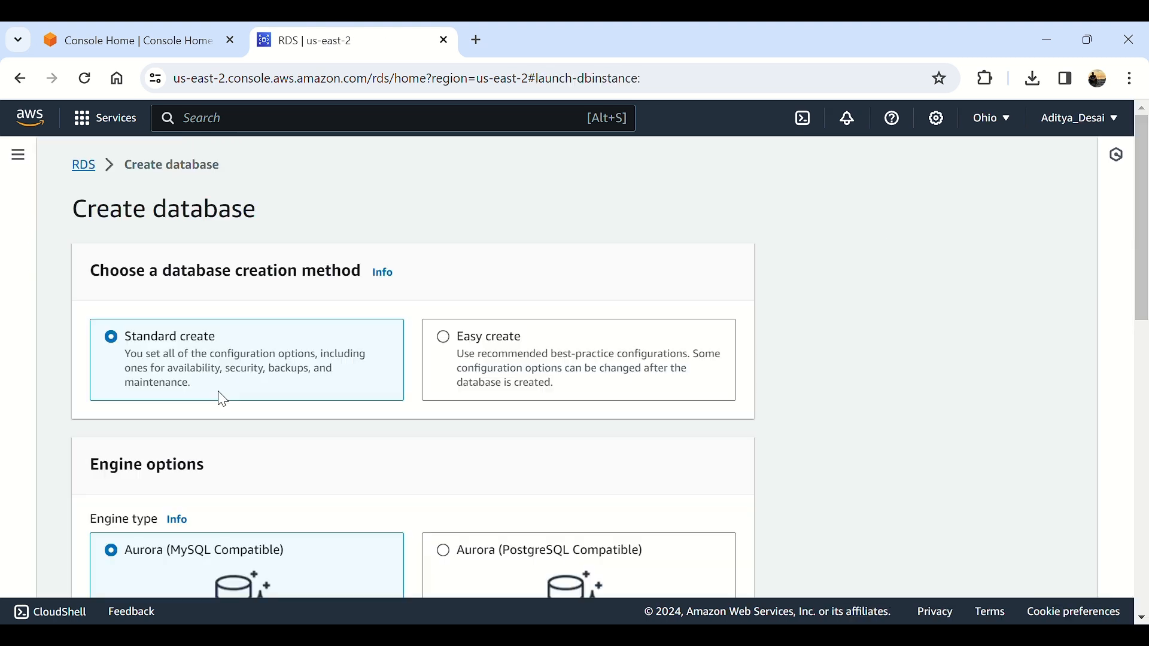
Step: Choose MySQL as the database engine and close its information panel
{"action": "scroll", "coordinate": [234, 323], "scroll_direction": "down", "scroll_amount": 3}
{"action": "scroll", "coordinate": [241, 247], "scroll_direction": "down", "scroll_amount": 2}
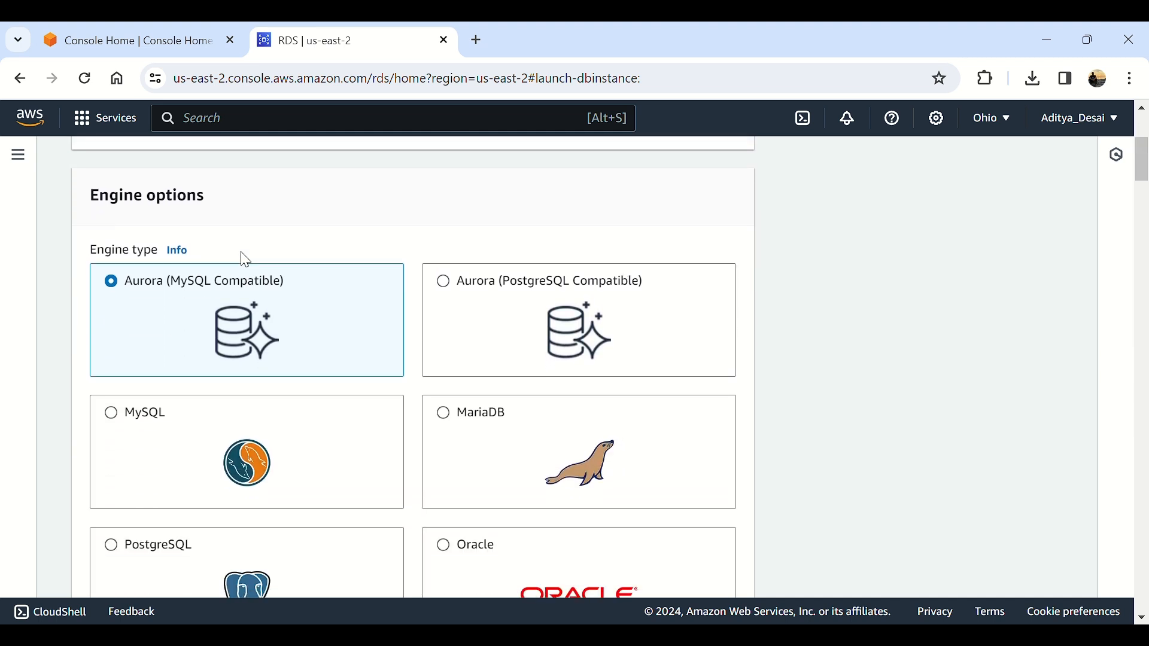
{"action": "scroll", "coordinate": [344, 339], "scroll_direction": "down", "scroll_amount": 2}
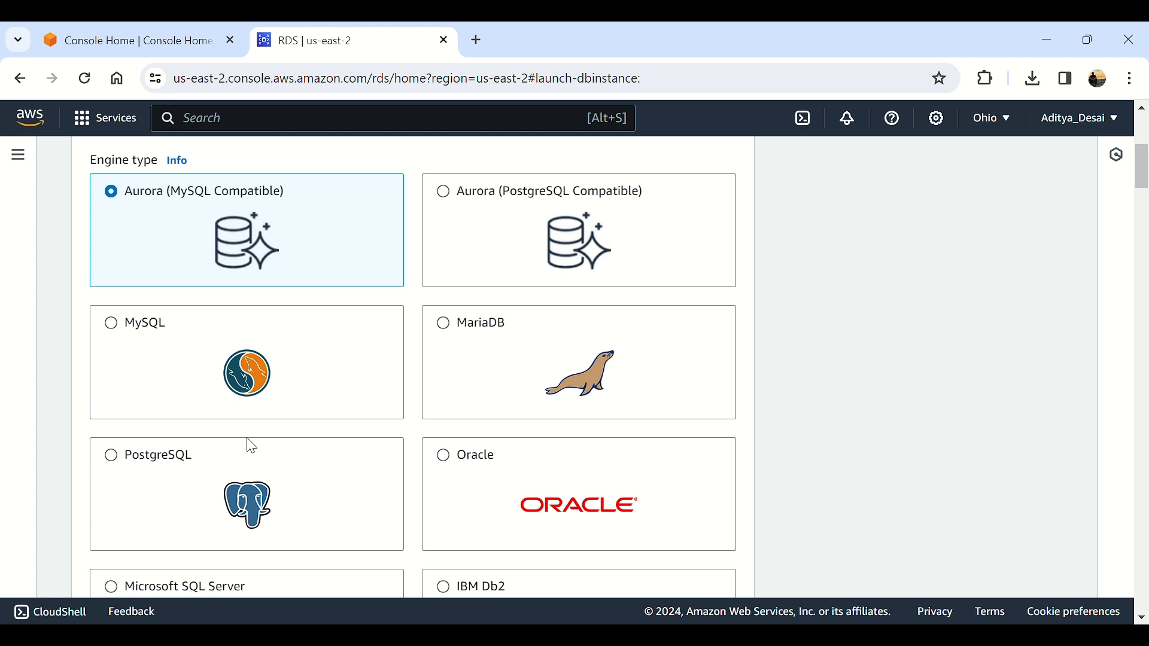
{"action": "scroll", "coordinate": [496, 457], "scroll_direction": "down", "scroll_amount": 1}
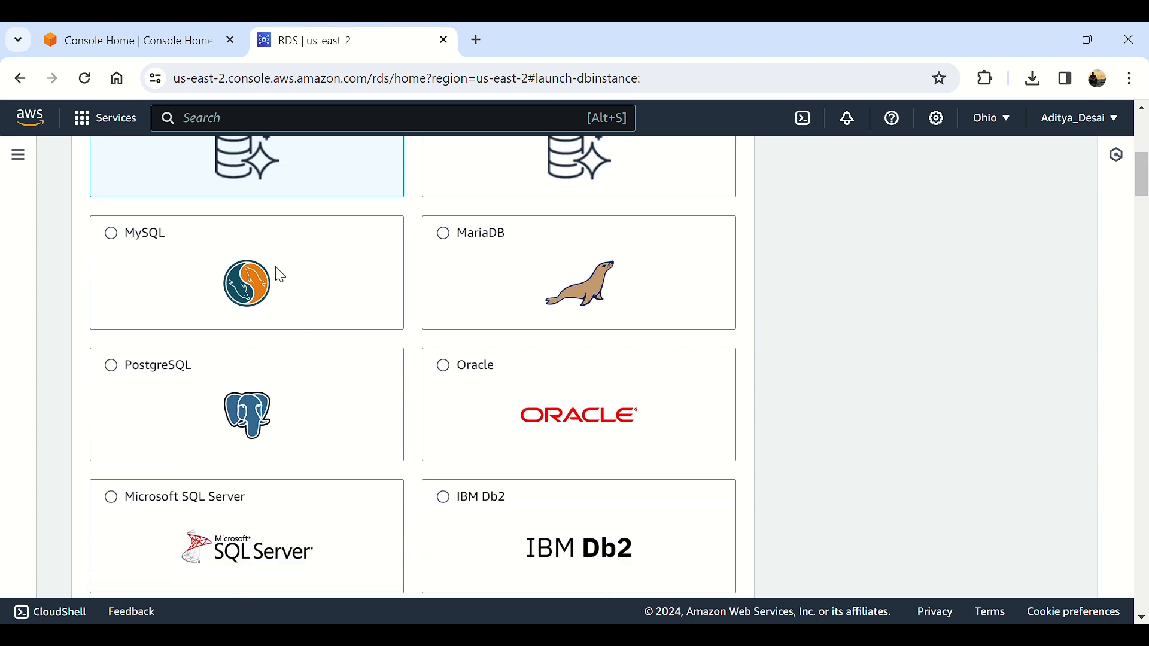
{"action": "left_click", "coordinate": [280, 274]}
{"action": "scroll", "coordinate": [281, 274], "scroll_direction": "down", "scroll_amount": 2}
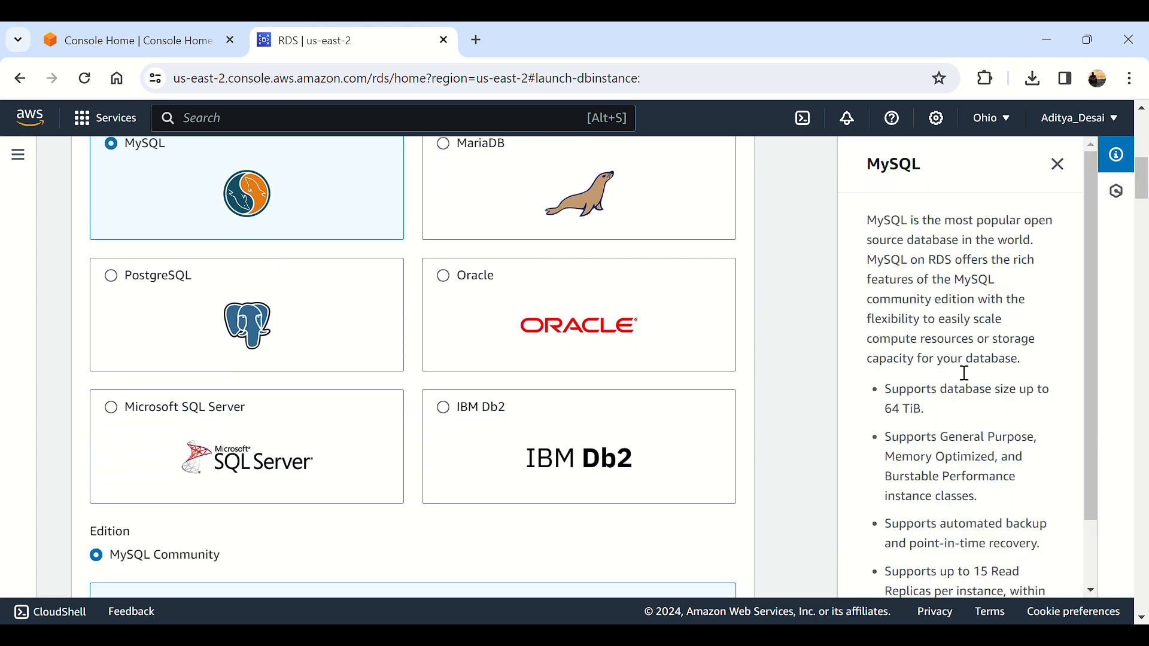
{"action": "scroll", "coordinate": [967, 365], "scroll_direction": "down", "scroll_amount": 1}
{"action": "scroll", "coordinate": [1030, 191], "scroll_direction": "up", "scroll_amount": 5}
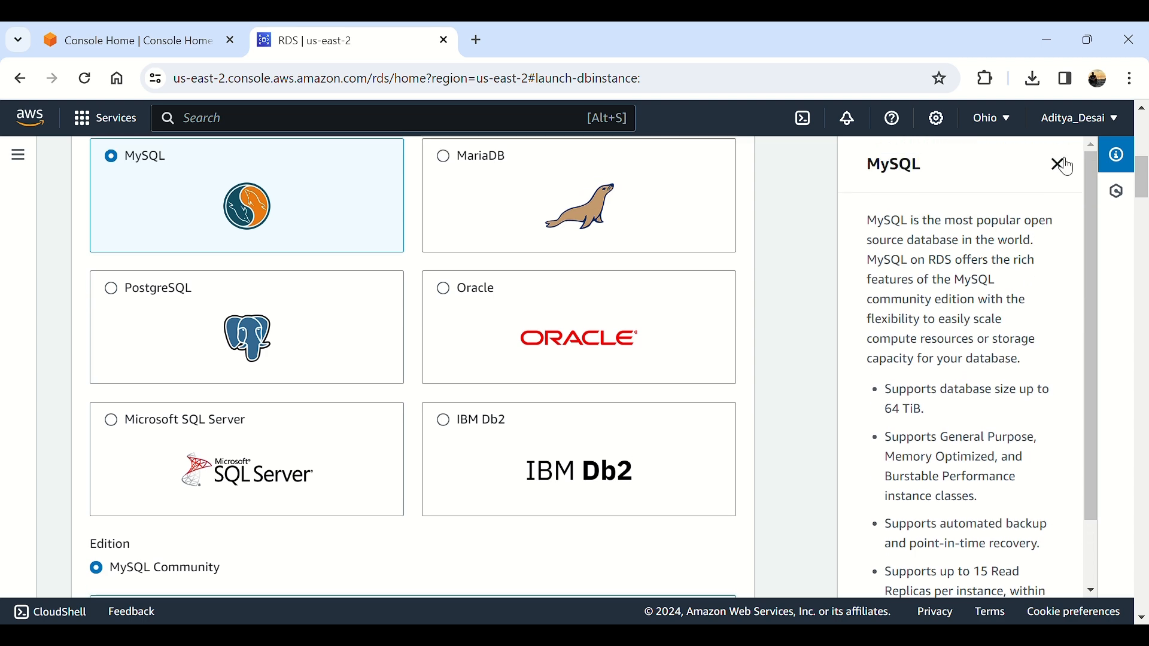
{"action": "left_click", "coordinate": [1057, 161]}
Step: Check the engine version list and keep MySQL 8.0.35
{"action": "scroll", "coordinate": [383, 305], "scroll_direction": "down", "scroll_amount": 3}
{"action": "scroll", "coordinate": [380, 308], "scroll_direction": "down", "scroll_amount": 8}
{"action": "scroll", "coordinate": [311, 341], "scroll_direction": "up", "scroll_amount": 3}
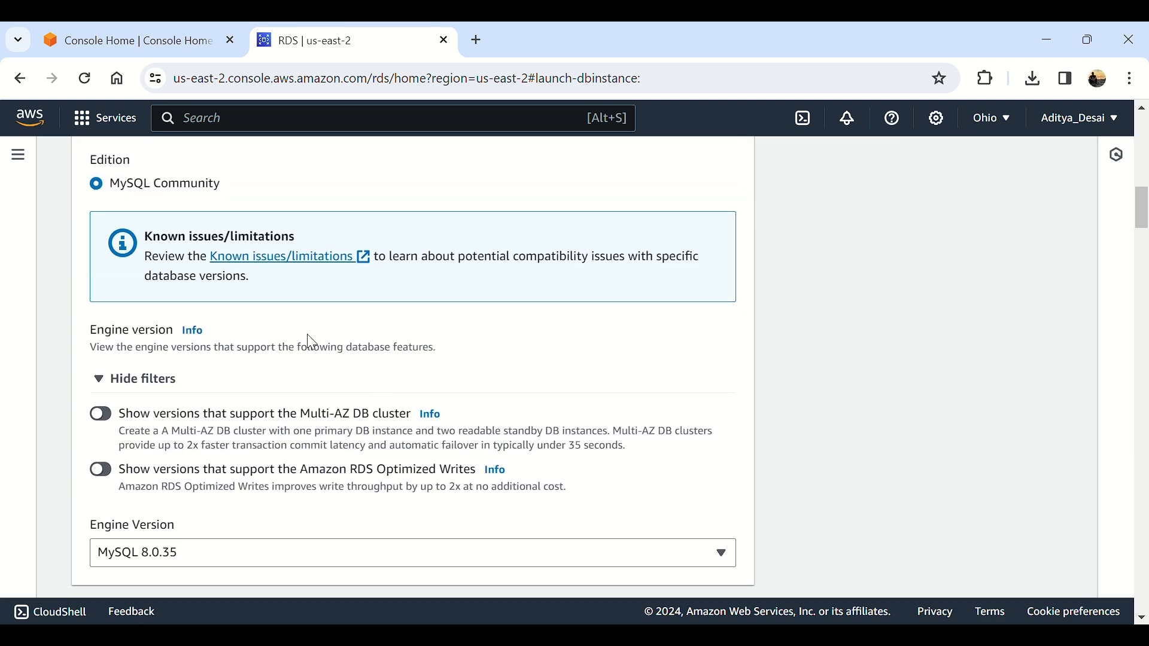
{"action": "scroll", "coordinate": [311, 341], "scroll_direction": "down", "scroll_amount": 5}
{"action": "scroll", "coordinate": [311, 342], "scroll_direction": "down", "scroll_amount": 1}
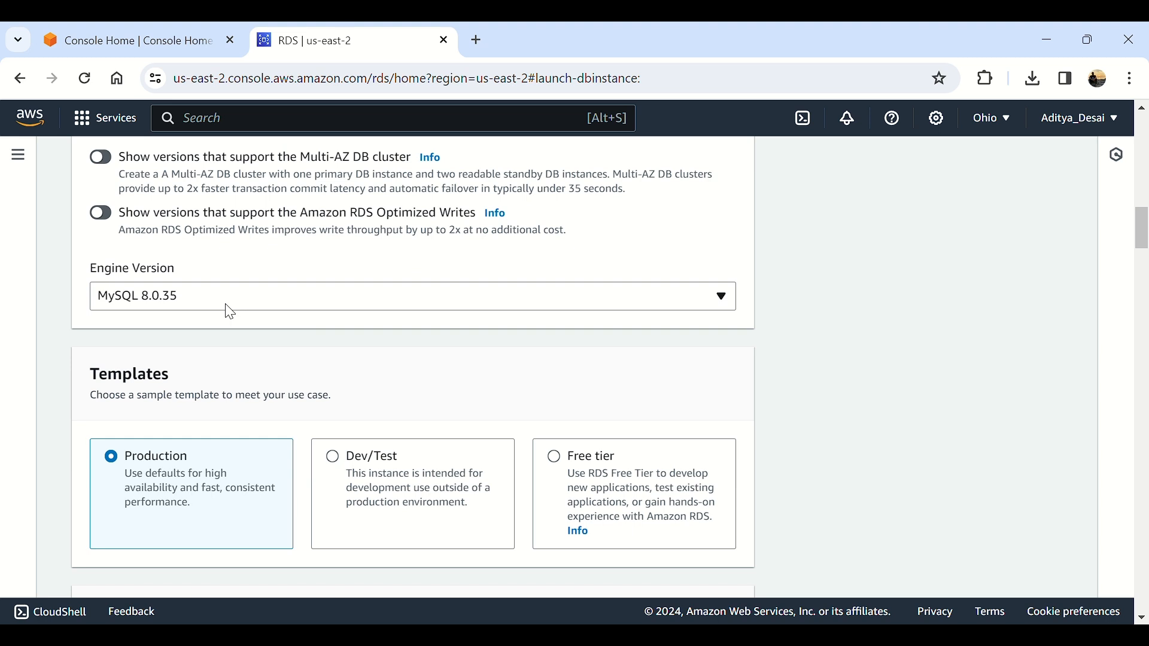
{"action": "left_click", "coordinate": [170, 296]}
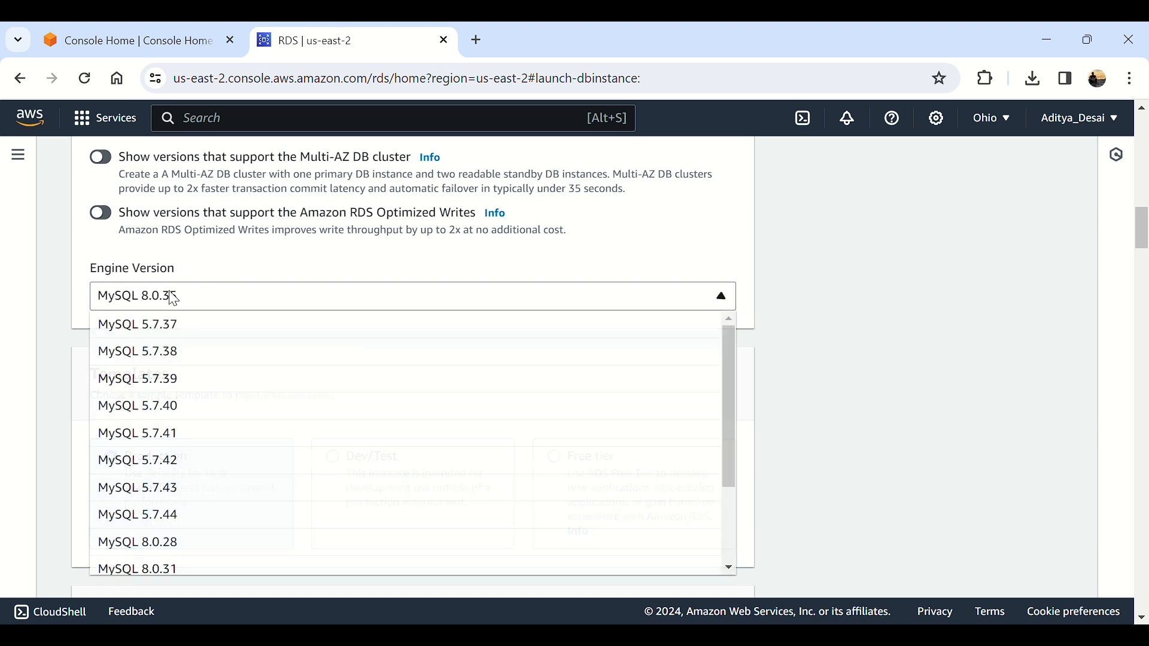
{"action": "scroll", "coordinate": [234, 428], "scroll_direction": "down", "scroll_amount": 2}
{"action": "scroll", "coordinate": [239, 437], "scroll_direction": "down", "scroll_amount": 3}
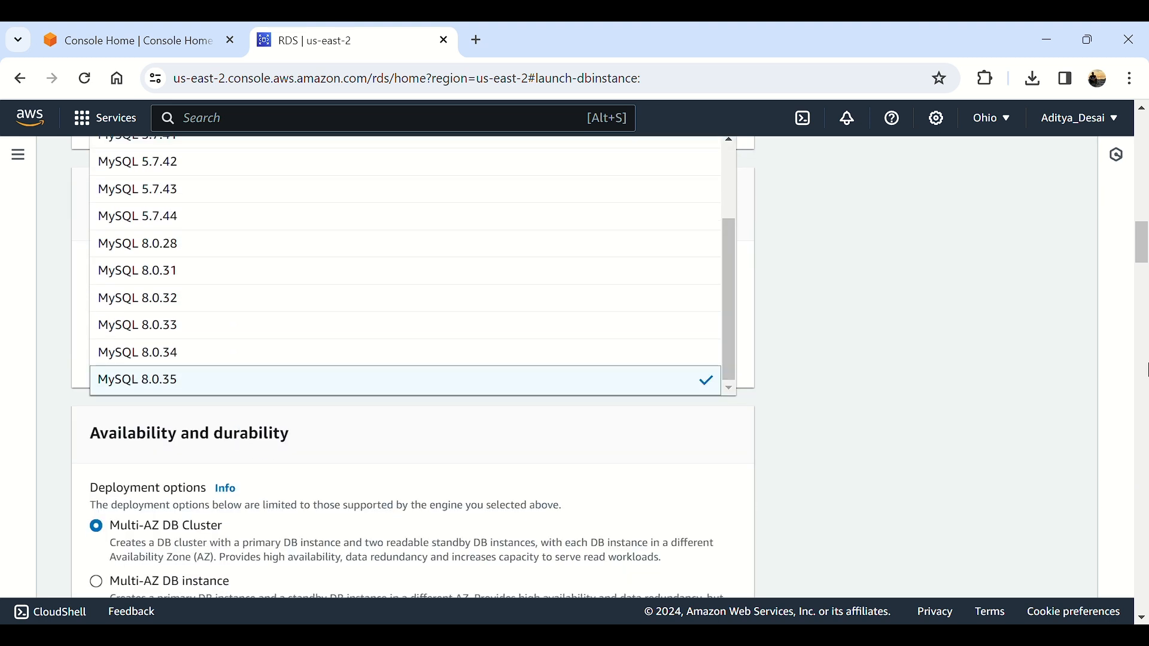
{"action": "left_click", "coordinate": [1024, 366]}
{"action": "scroll", "coordinate": [526, 418], "scroll_direction": "down", "scroll_amount": 3}
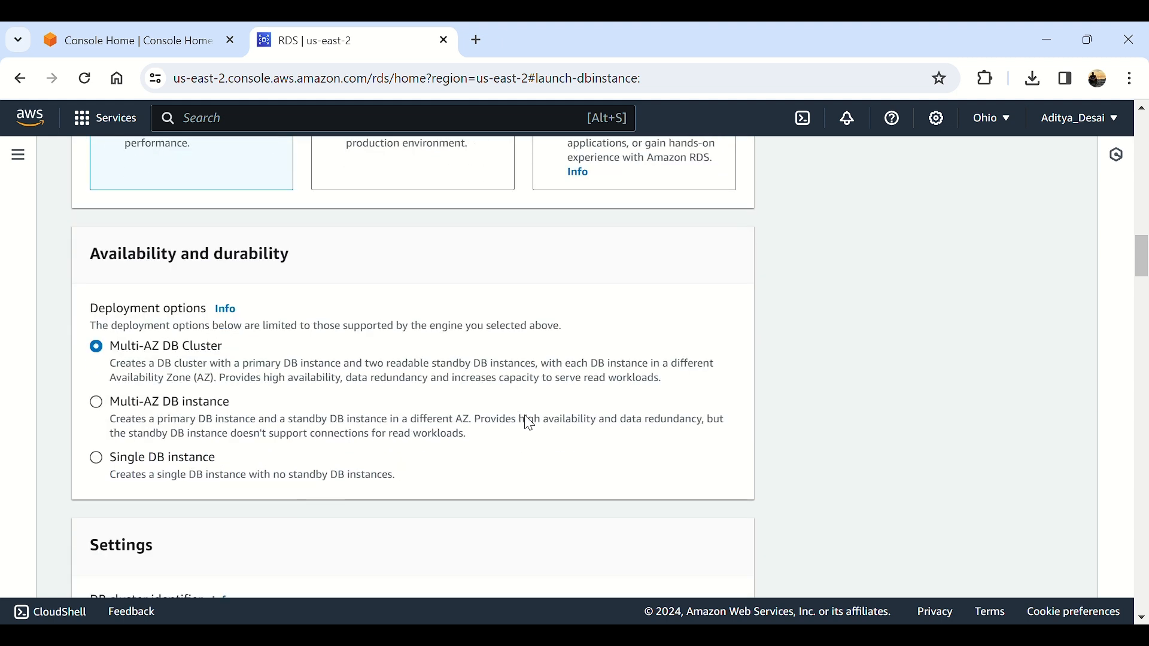
{"action": "scroll", "coordinate": [362, 332], "scroll_direction": "up", "scroll_amount": 3}
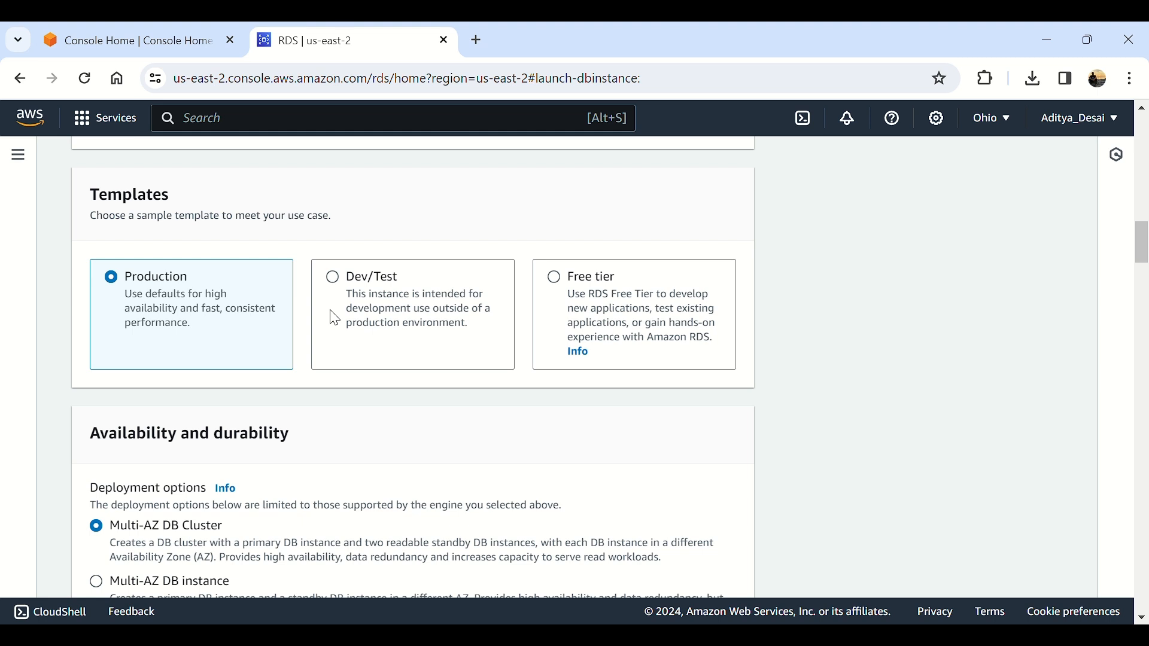
Step: Select the Free tier template and keep the identifier database-1
{"action": "left_click", "coordinate": [649, 289]}
{"action": "scroll", "coordinate": [249, 389], "scroll_direction": "down", "scroll_amount": 3}
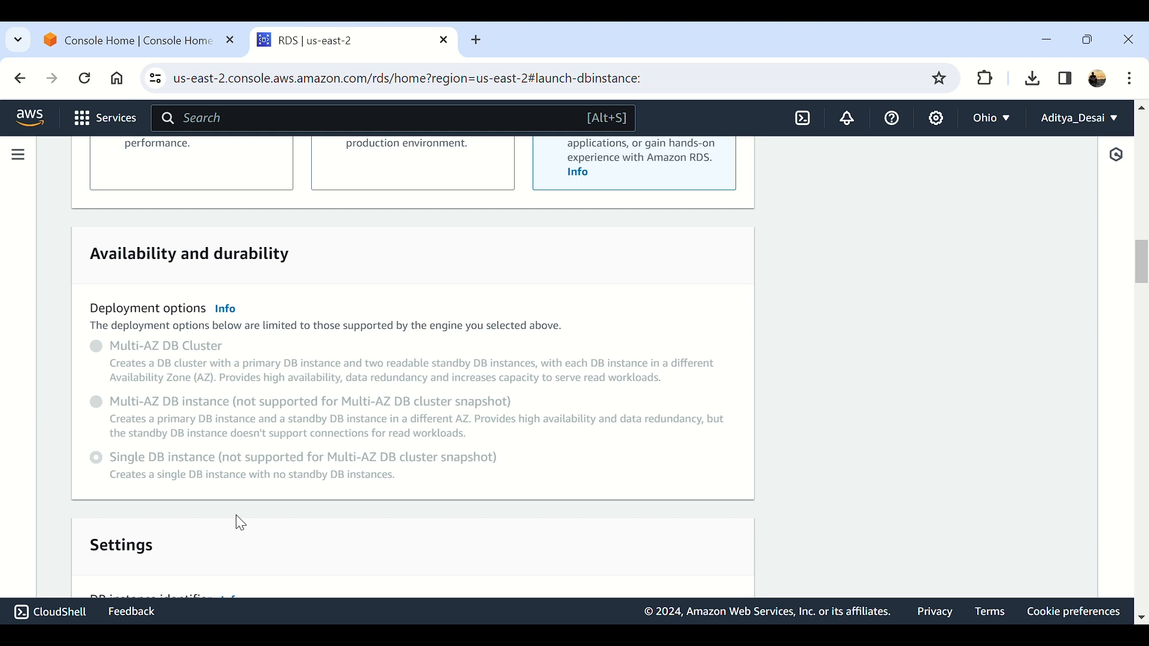
{"action": "scroll", "coordinate": [332, 454], "scroll_direction": "down", "scroll_amount": 6}
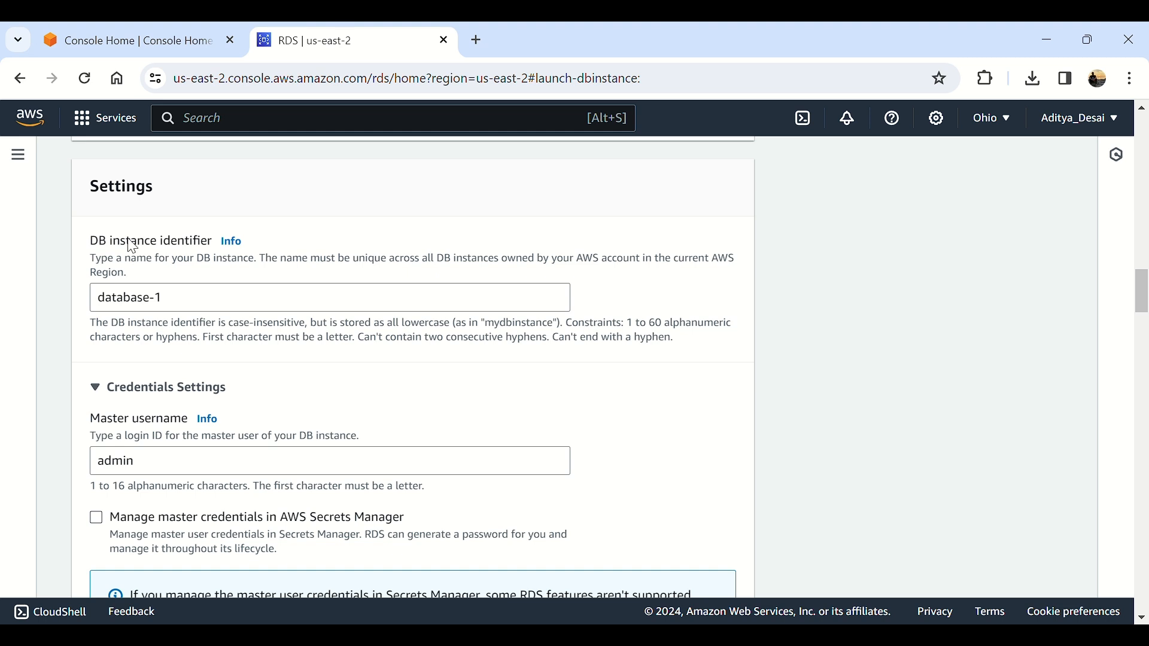
{"action": "left_click_drag", "start_coordinate": [186, 299], "coordinate": [114, 318]}
{"action": "scroll", "coordinate": [173, 329], "scroll_direction": "down", "scroll_amount": 3}
{"action": "scroll", "coordinate": [173, 323], "scroll_direction": "down", "scroll_amount": 1}
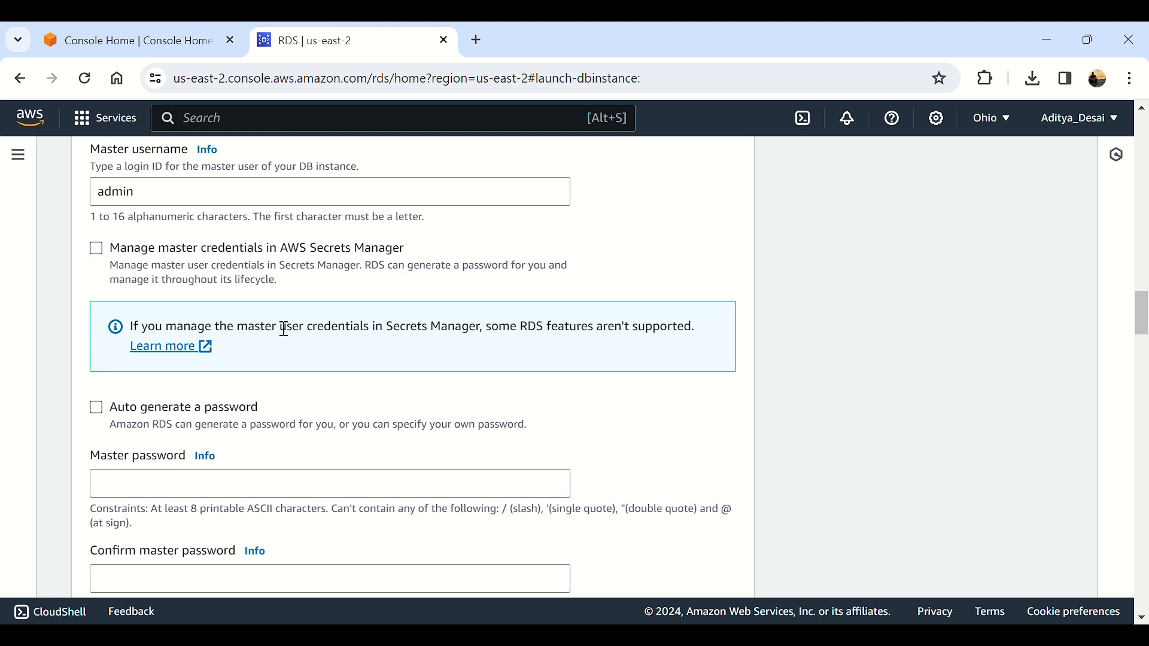
{"action": "scroll", "coordinate": [299, 368], "scroll_direction": "down", "scroll_amount": 3}
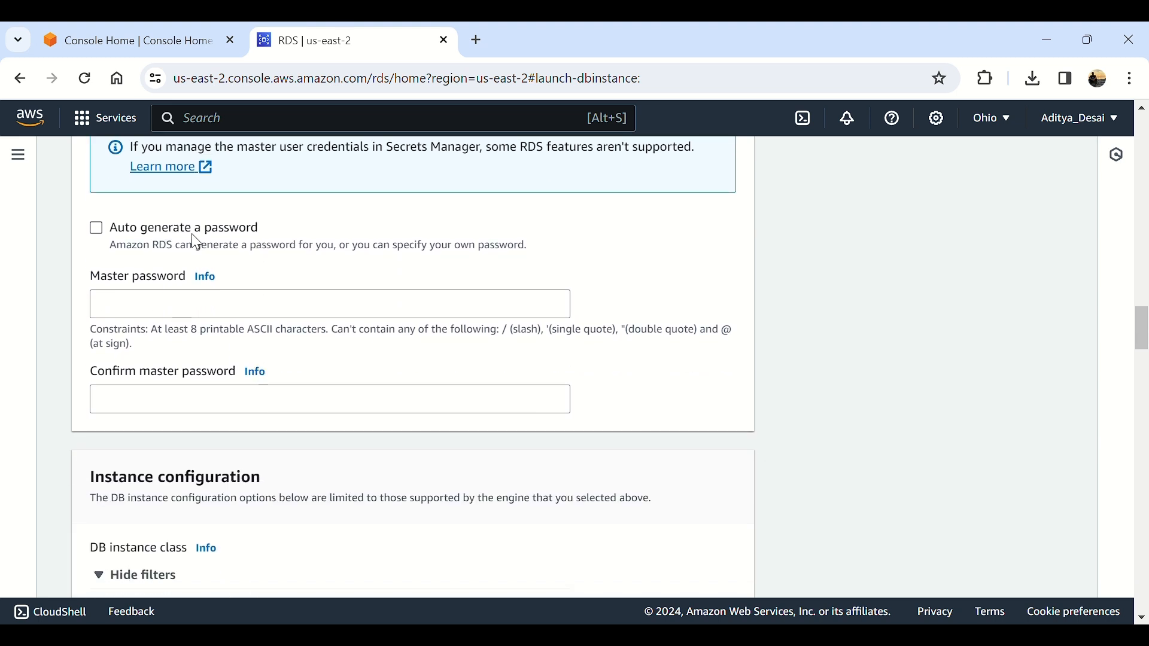
Step: Enter the master password for user admin and move to the confirmation field
{"action": "left_click", "coordinate": [184, 307]}
{"action": "scroll", "coordinate": [329, 295], "scroll_direction": "up", "scroll_amount": 3}
{"action": "scroll", "coordinate": [331, 296], "scroll_direction": "down", "scroll_amount": 1}
{"action": "type", "text": "••••••"}
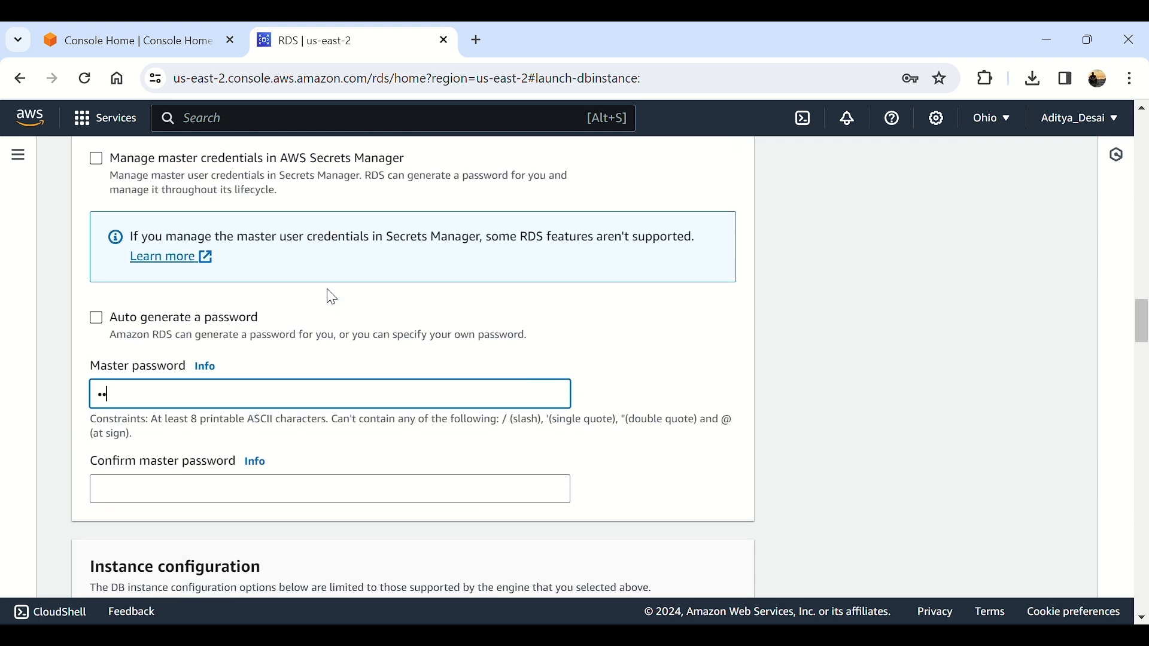
{"action": "type", "text": "••"}
{"action": "left_click", "coordinate": [295, 494]}
{"action": "type", "text": "••••••••"}
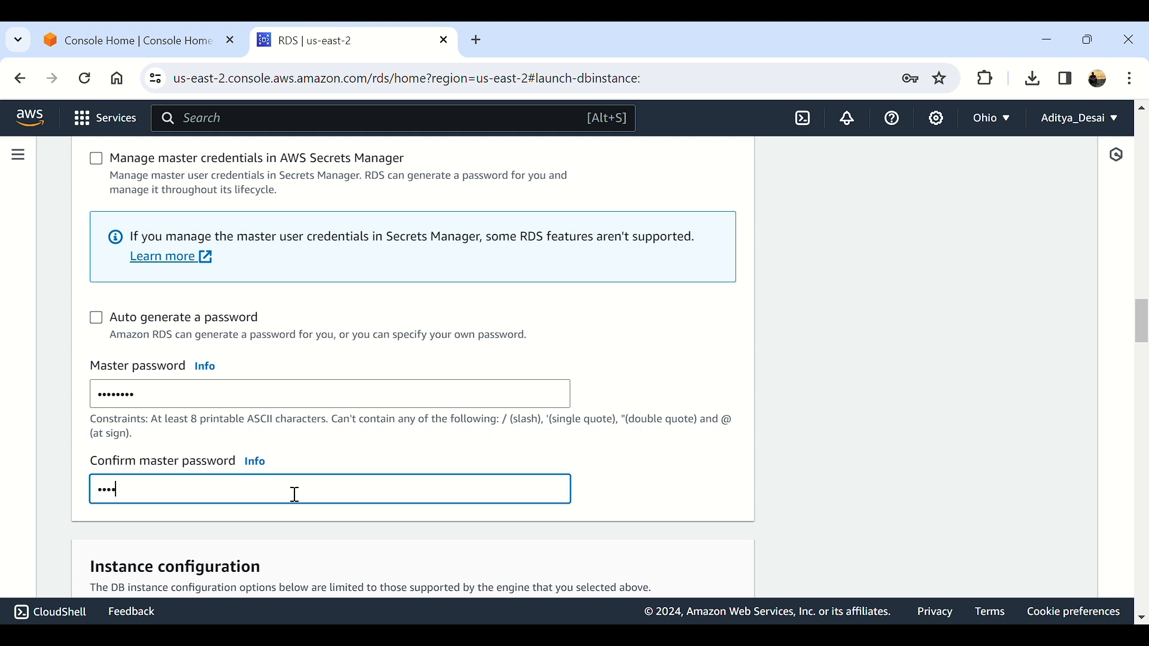
{"action": "scroll", "coordinate": [295, 494], "scroll_direction": "down", "scroll_amount": 6}
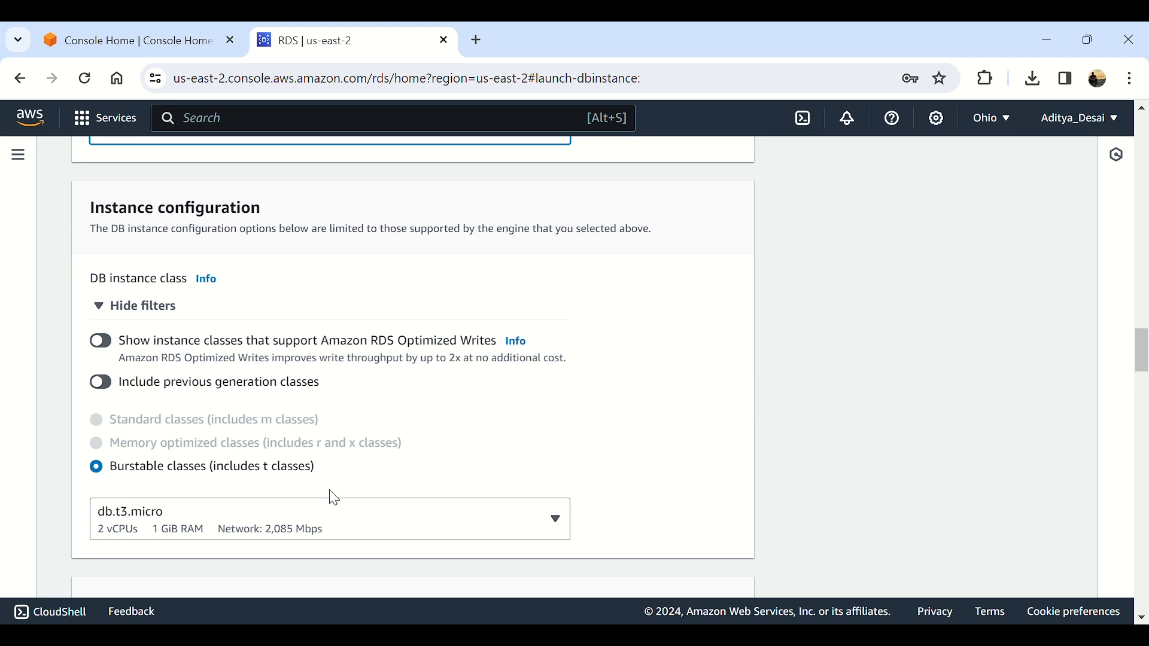
{"action": "scroll", "coordinate": [329, 495], "scroll_direction": "down", "scroll_amount": 2}
{"action": "left_click", "coordinate": [248, 445]}
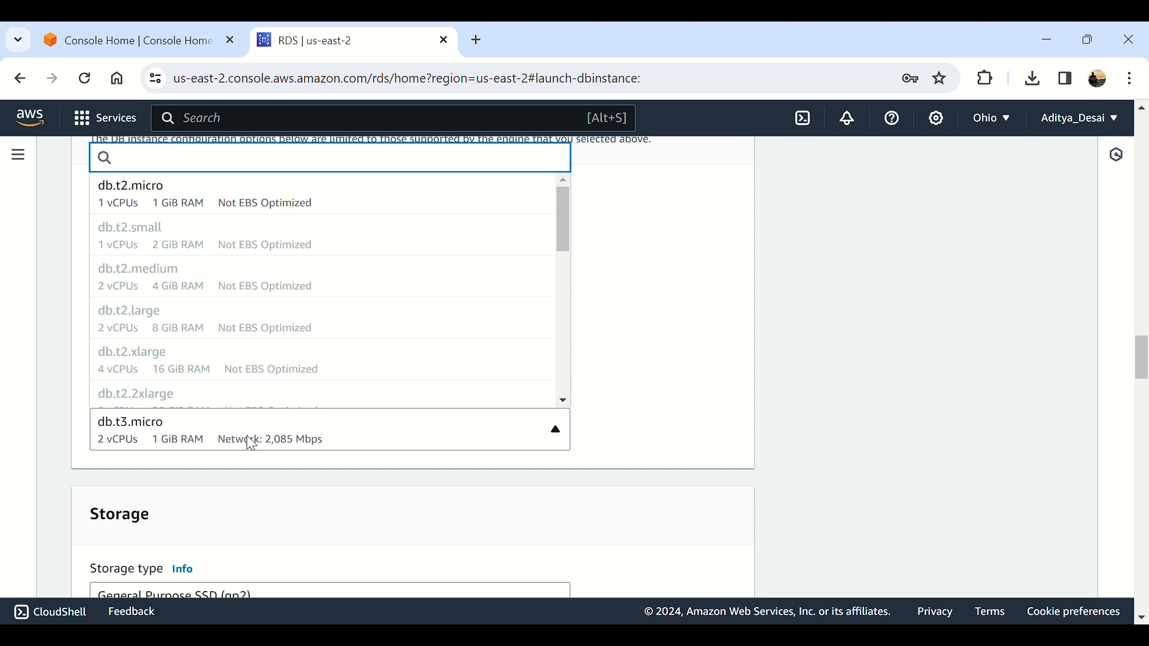
{"action": "left_click", "coordinate": [251, 444]}
{"action": "left_click", "coordinate": [252, 444]}
{"action": "scroll", "coordinate": [378, 569], "scroll_direction": "up", "scroll_amount": 2}
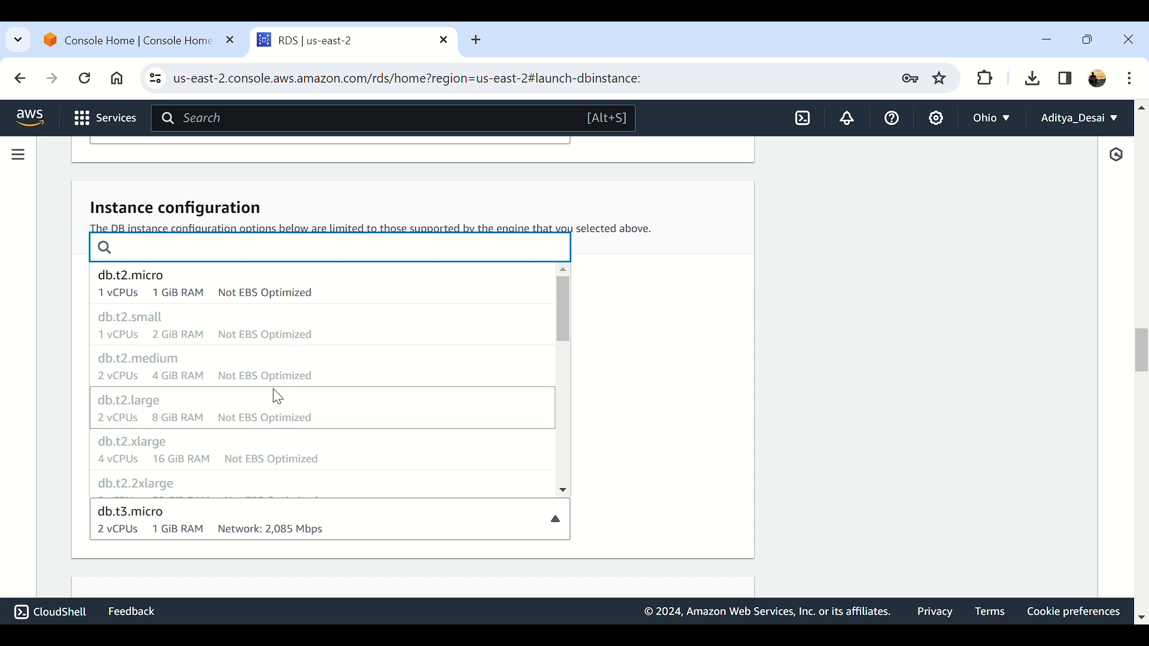
{"action": "left_click", "coordinate": [308, 296]}
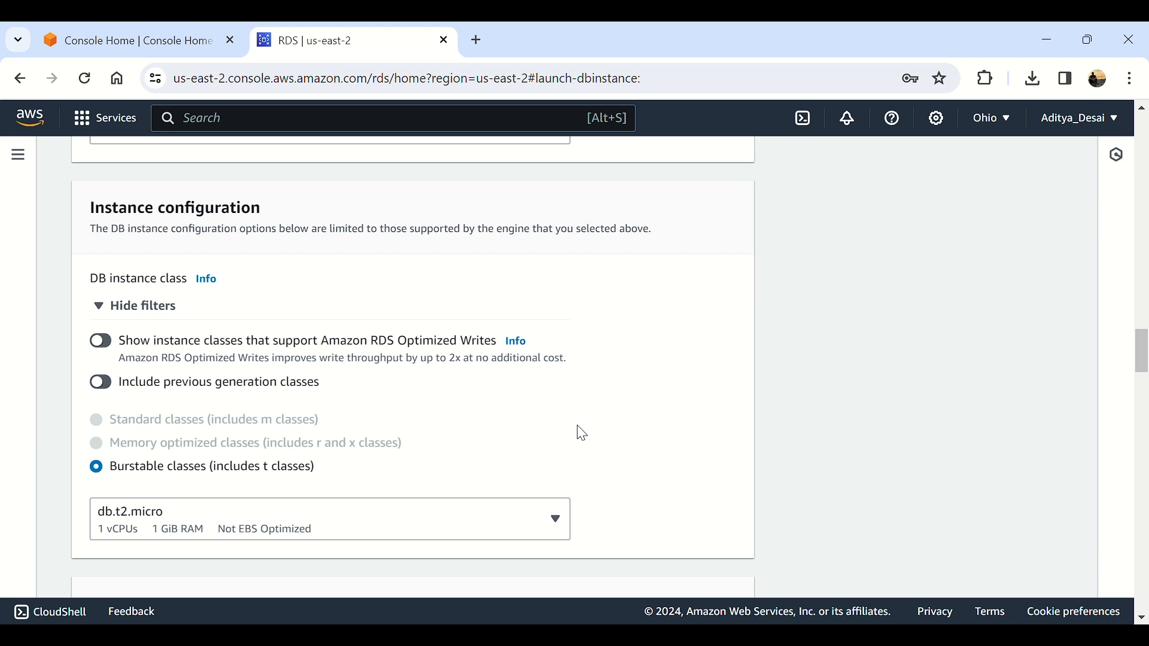
{"action": "scroll", "coordinate": [579, 438], "scroll_direction": "down", "scroll_amount": 4}
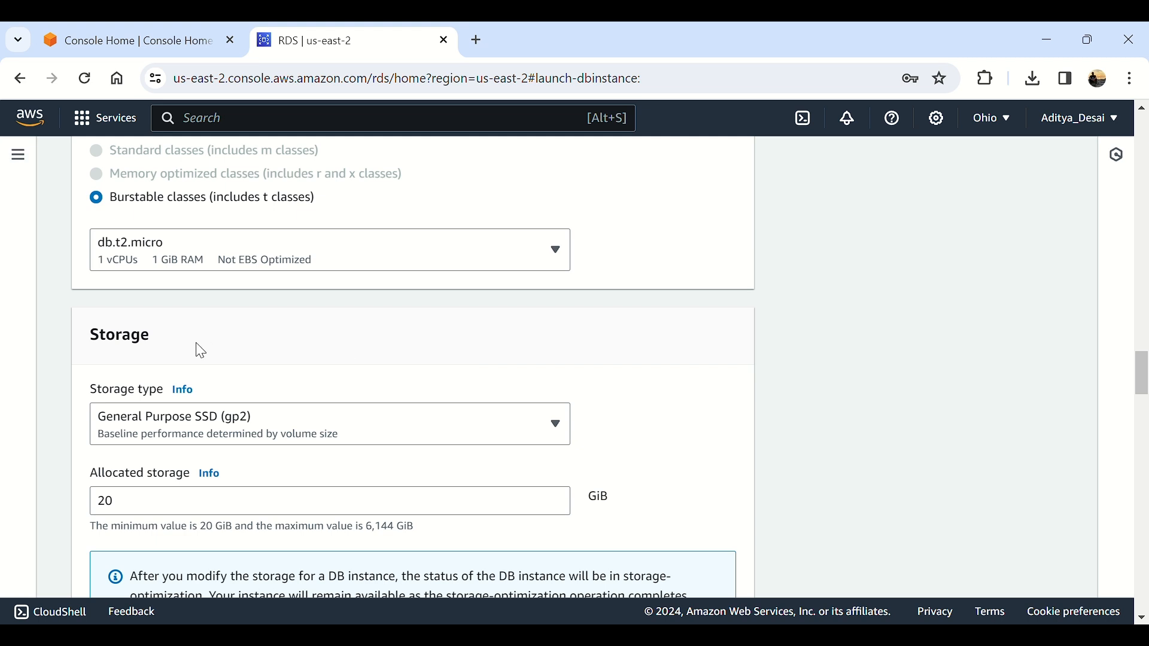
{"action": "scroll", "coordinate": [333, 367], "scroll_direction": "down", "scroll_amount": 3}
{"action": "left_click", "coordinate": [360, 259]}
{"action": "left_click", "coordinate": [360, 257]}
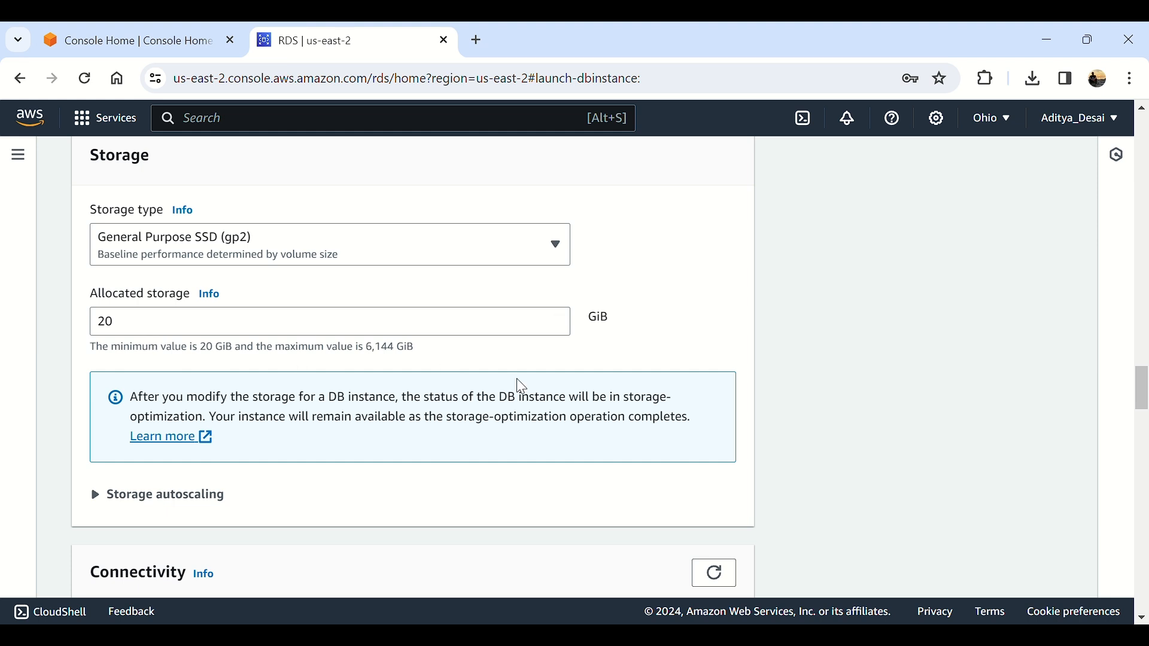
{"action": "scroll", "coordinate": [516, 384], "scroll_direction": "down", "scroll_amount": 3}
{"action": "left_click", "coordinate": [187, 316]}
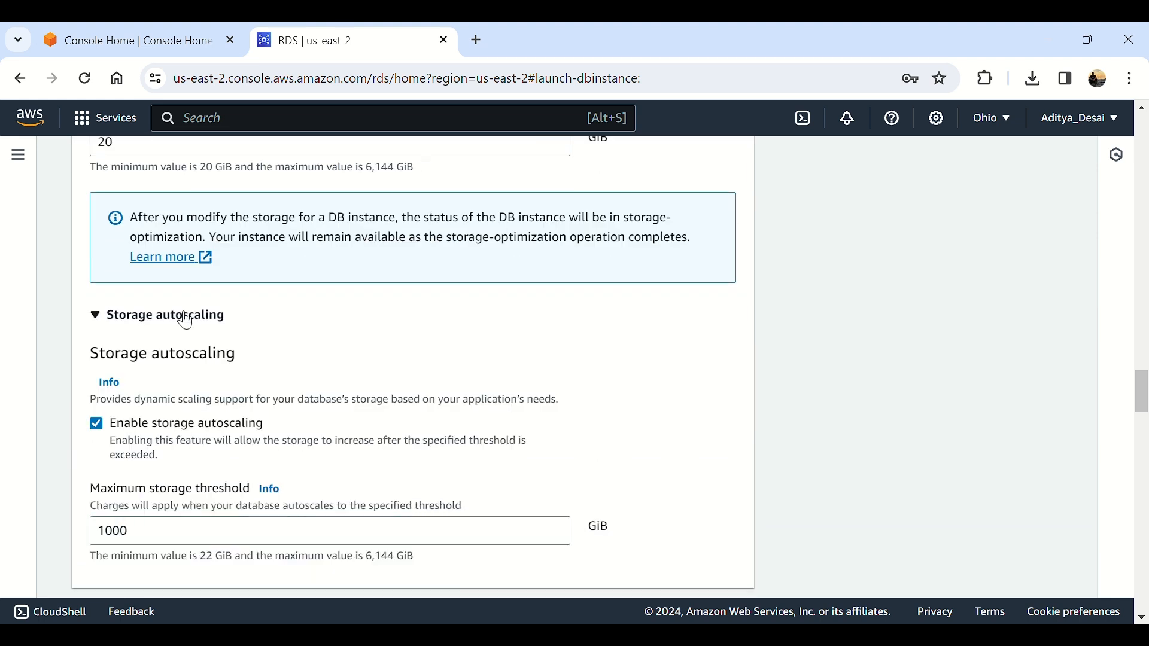
{"action": "scroll", "coordinate": [185, 319], "scroll_direction": "down", "scroll_amount": 2}
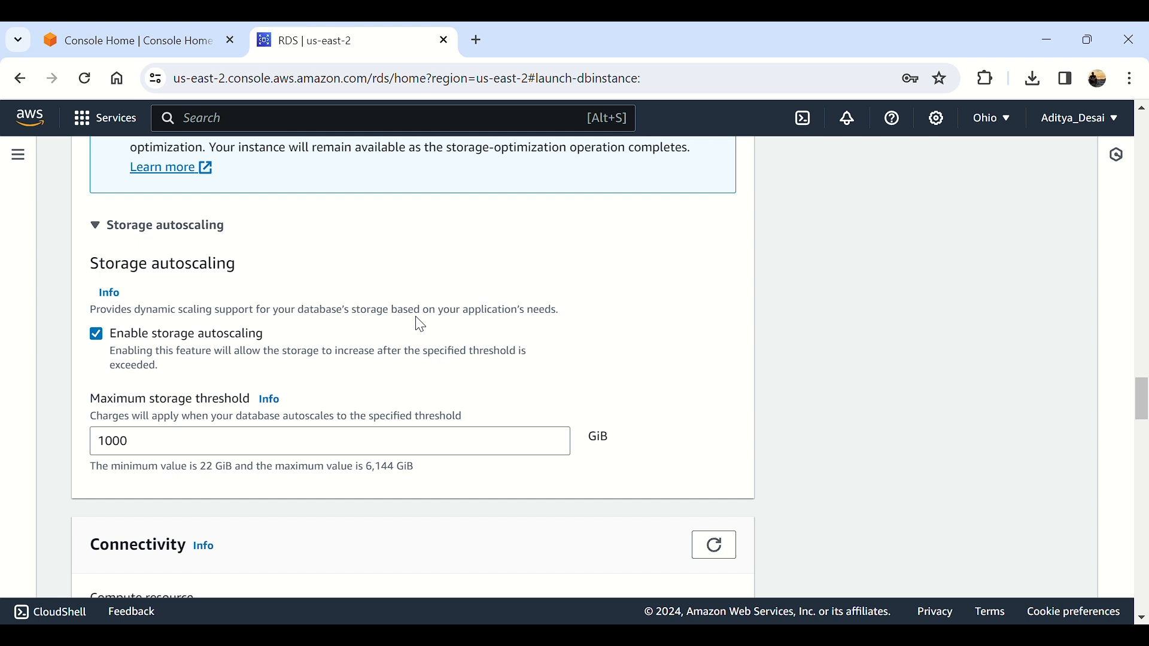
{"action": "left_click", "coordinate": [175, 234]}
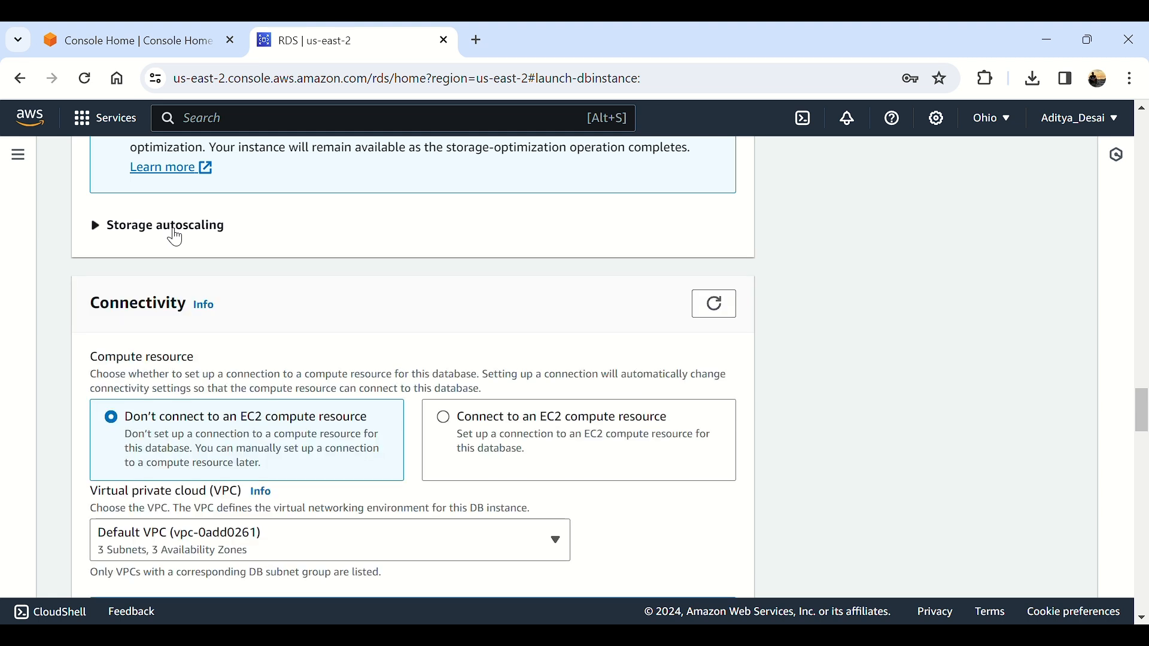
Step: Set Public access to Yes under Connectivity
{"action": "scroll", "coordinate": [174, 235], "scroll_direction": "down", "scroll_amount": 1}
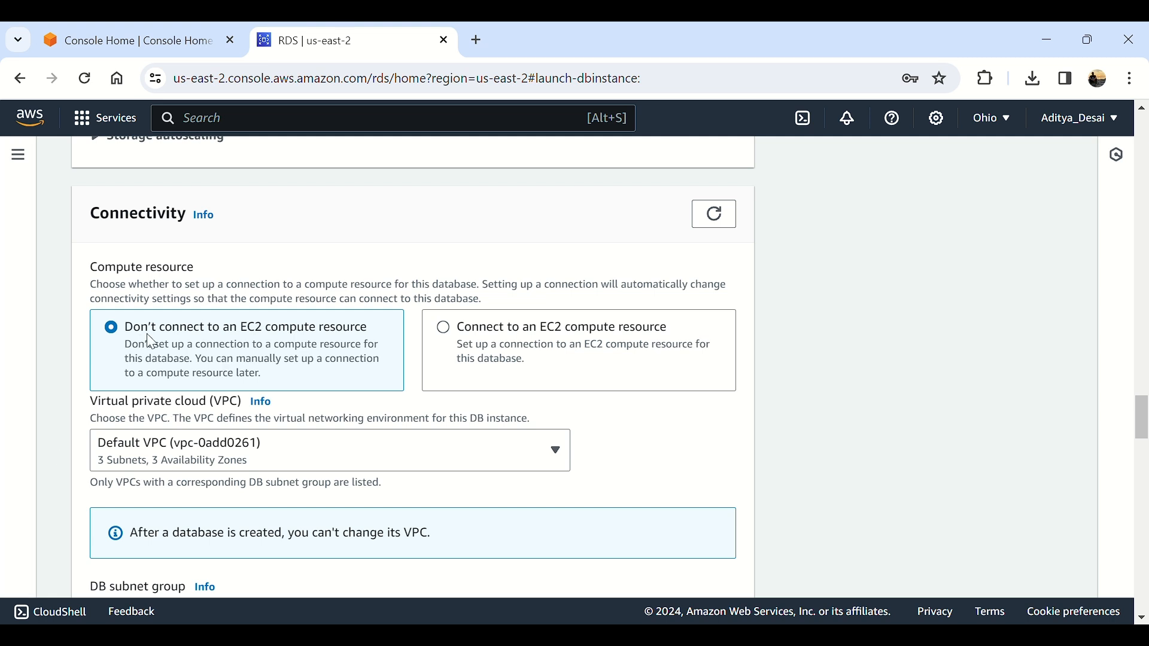
{"action": "scroll", "coordinate": [327, 361], "scroll_direction": "down", "scroll_amount": 3}
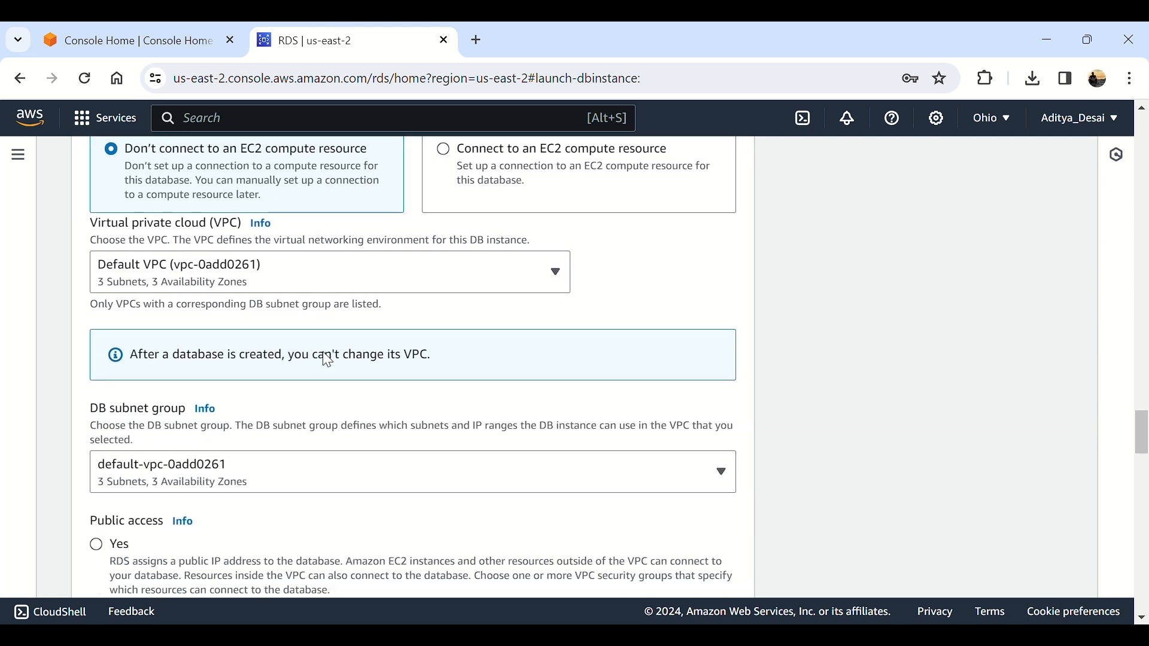
{"action": "scroll", "coordinate": [263, 281], "scroll_direction": "down", "scroll_amount": 2}
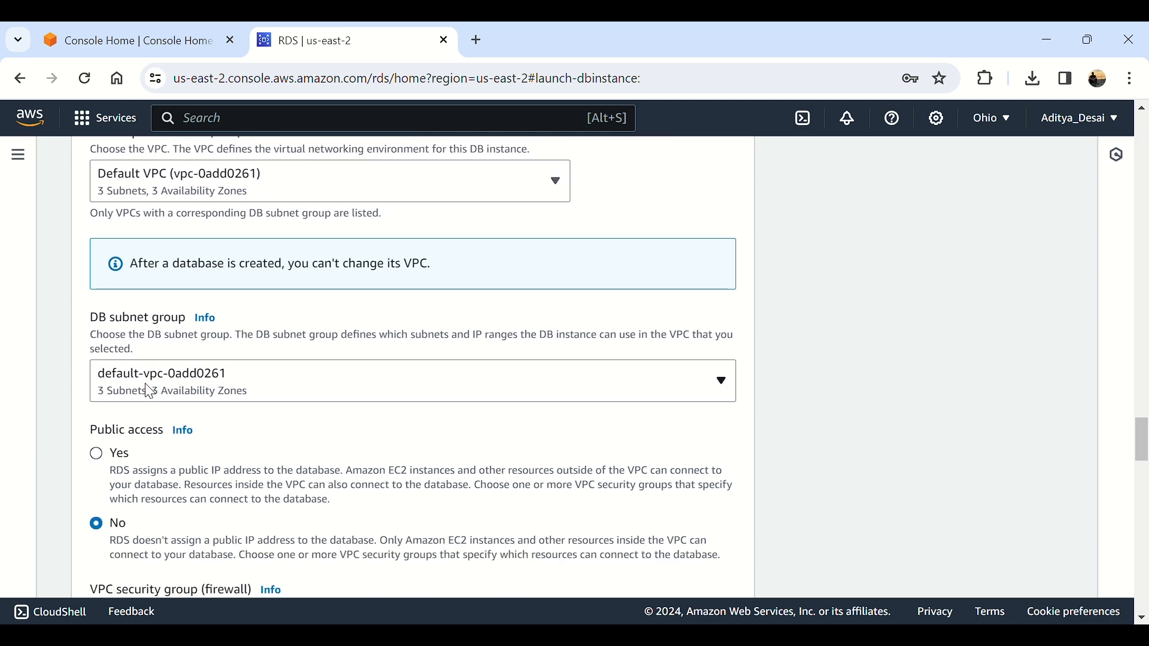
{"action": "left_click", "coordinate": [114, 461]}
Step: Expand Additional configuration to show database port 3306
{"action": "scroll", "coordinate": [117, 459], "scroll_direction": "down", "scroll_amount": 6}
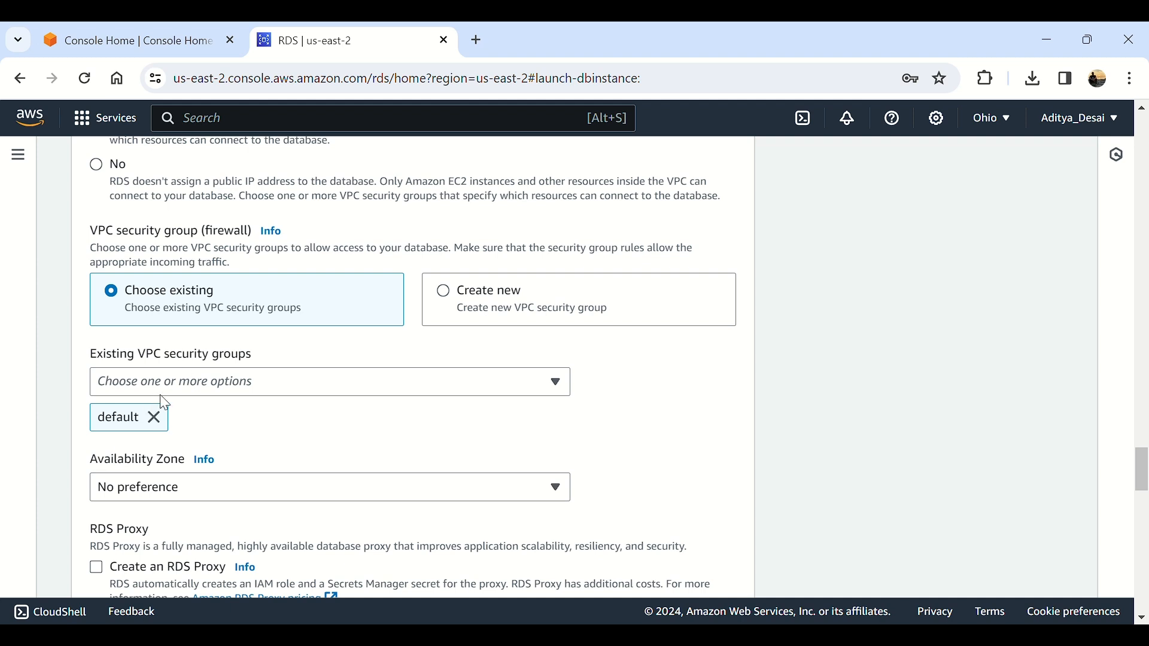
{"action": "scroll", "coordinate": [216, 381], "scroll_direction": "down", "scroll_amount": 5}
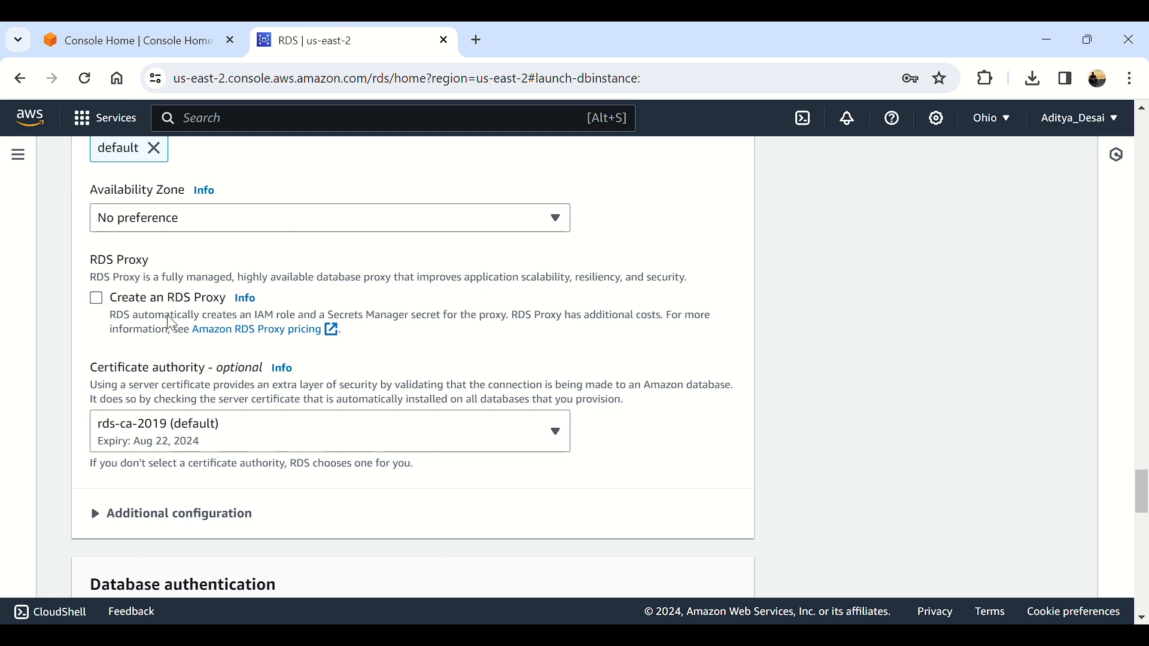
{"action": "left_click", "coordinate": [218, 514]}
{"action": "scroll", "coordinate": [218, 513], "scroll_direction": "down", "scroll_amount": 3}
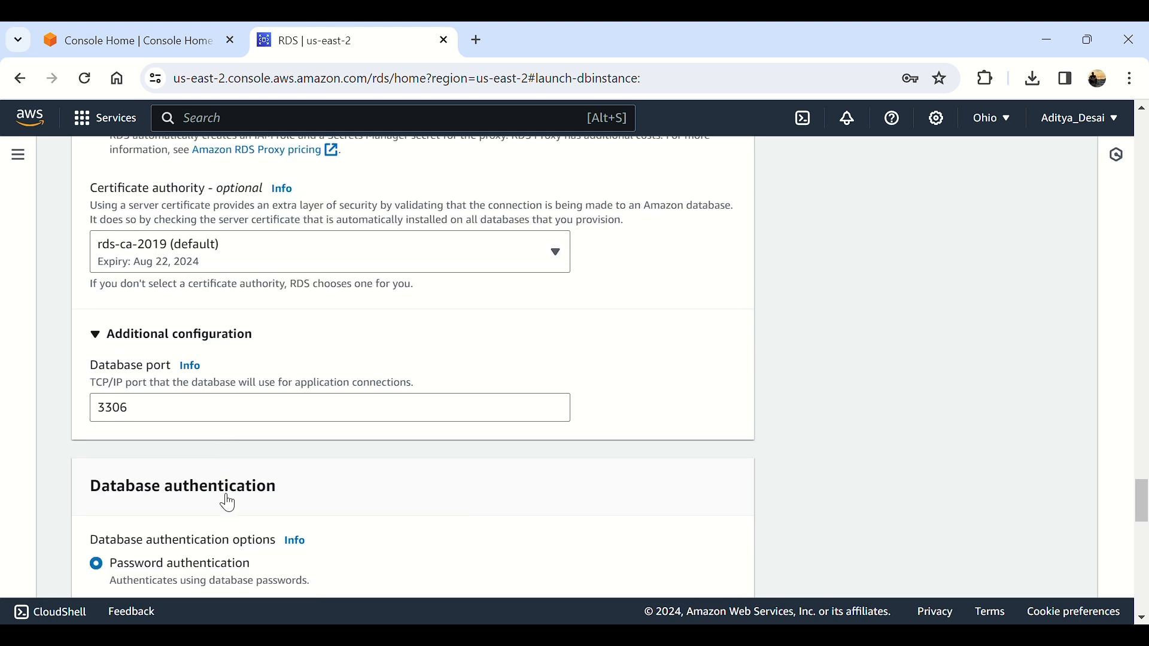
{"action": "scroll", "coordinate": [175, 420], "scroll_direction": "down", "scroll_amount": 5}
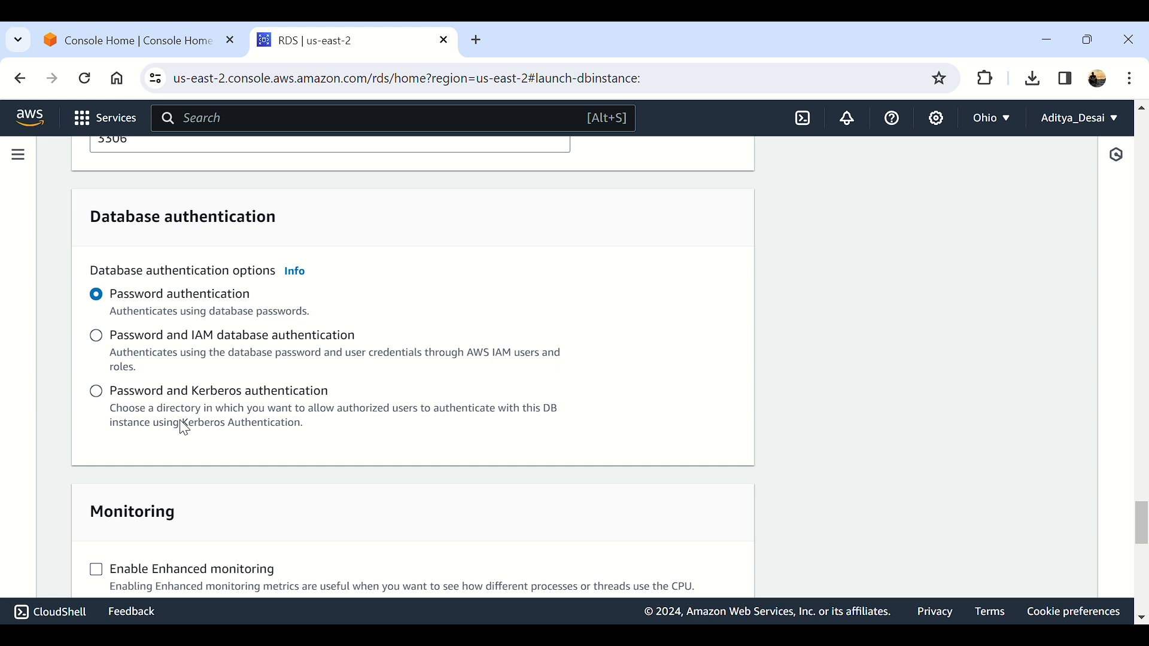
Step: Try Enhanced monitoring at 60-second granularity, then turn it back off
{"action": "scroll", "coordinate": [184, 429], "scroll_direction": "down", "scroll_amount": 5}
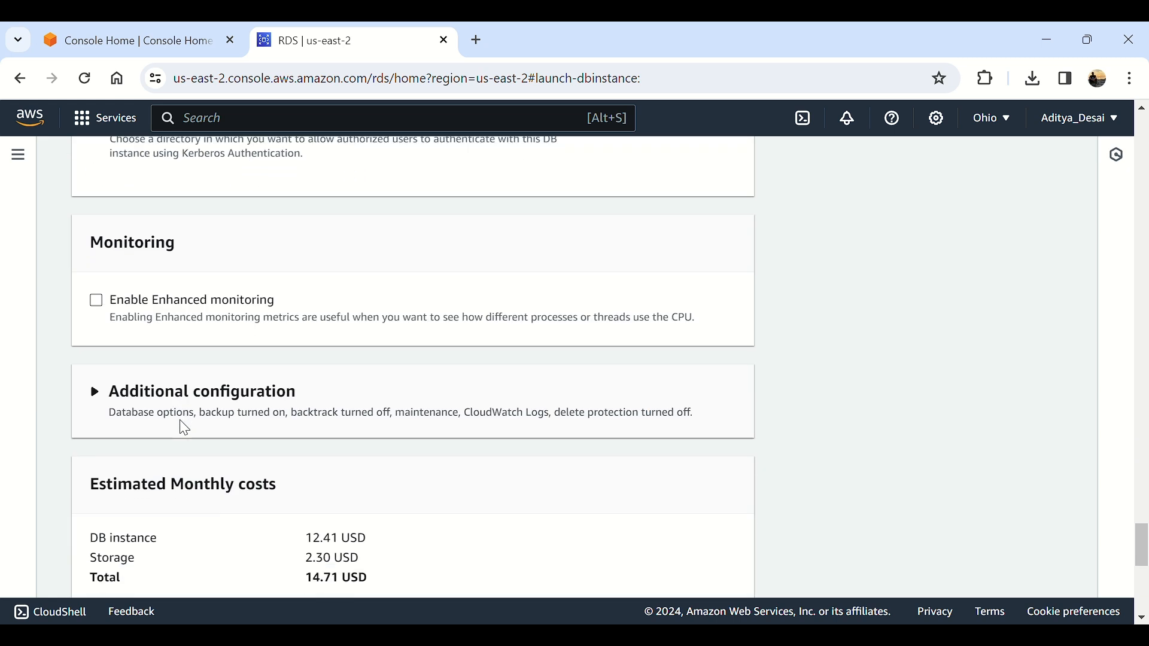
{"action": "left_click", "coordinate": [204, 320]}
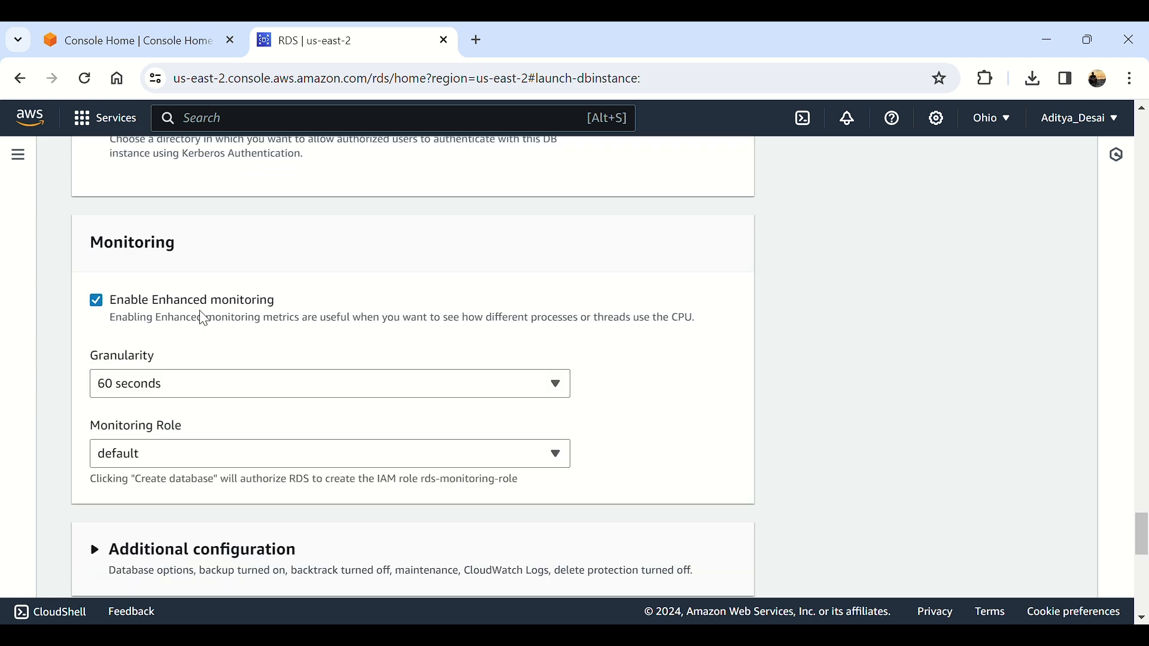
{"action": "left_click", "coordinate": [200, 390]}
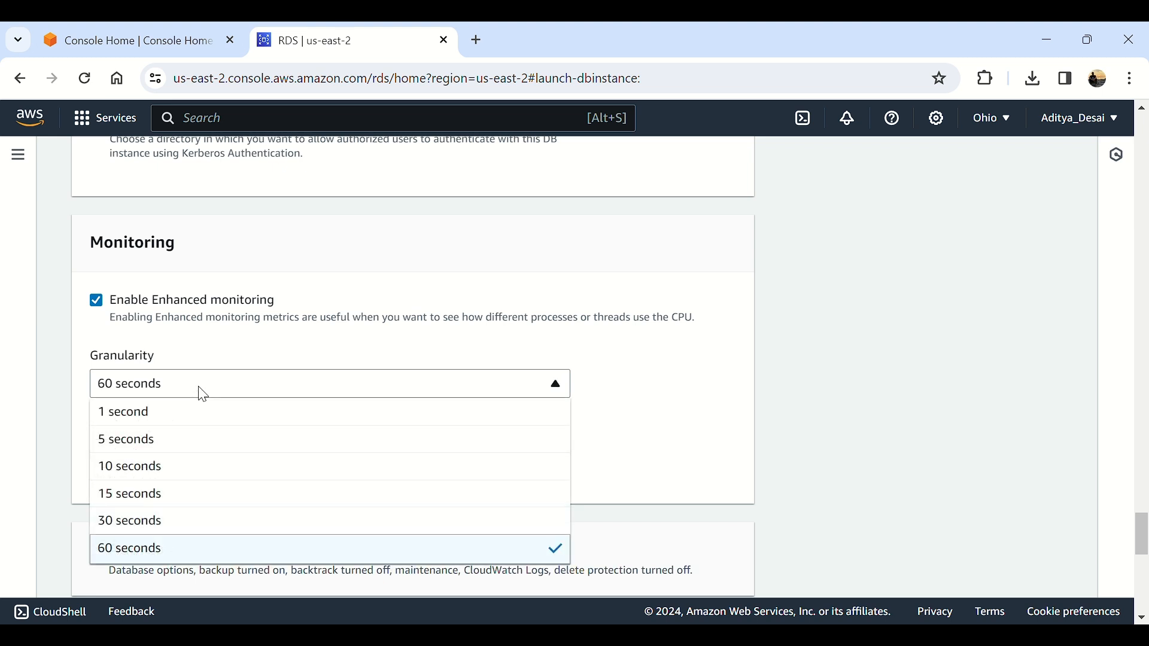
{"action": "left_click", "coordinate": [247, 353]}
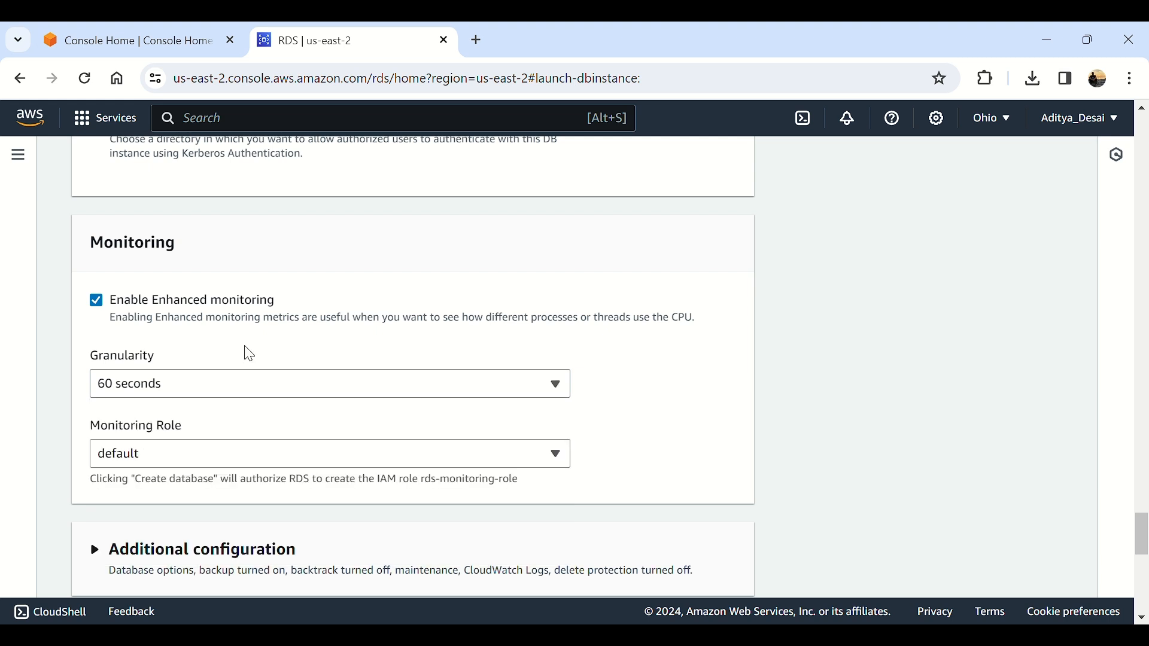
{"action": "left_click", "coordinate": [221, 304]}
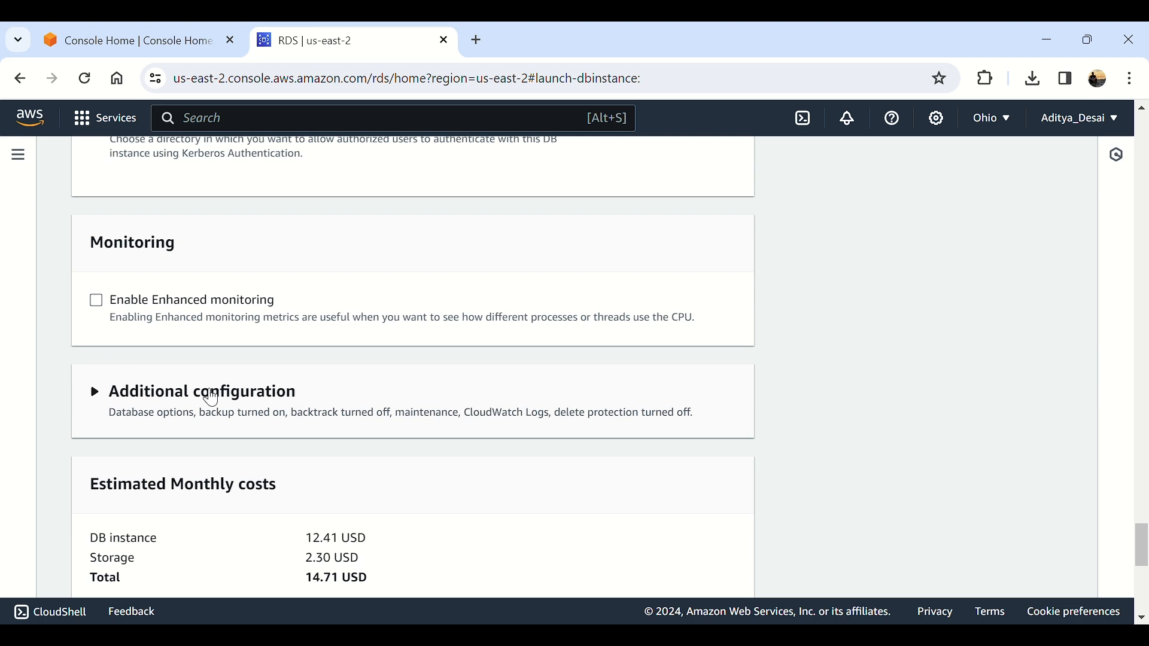
Step: Expand the lower Additional configuration and select the Initial database name field
{"action": "left_click", "coordinate": [200, 324]}
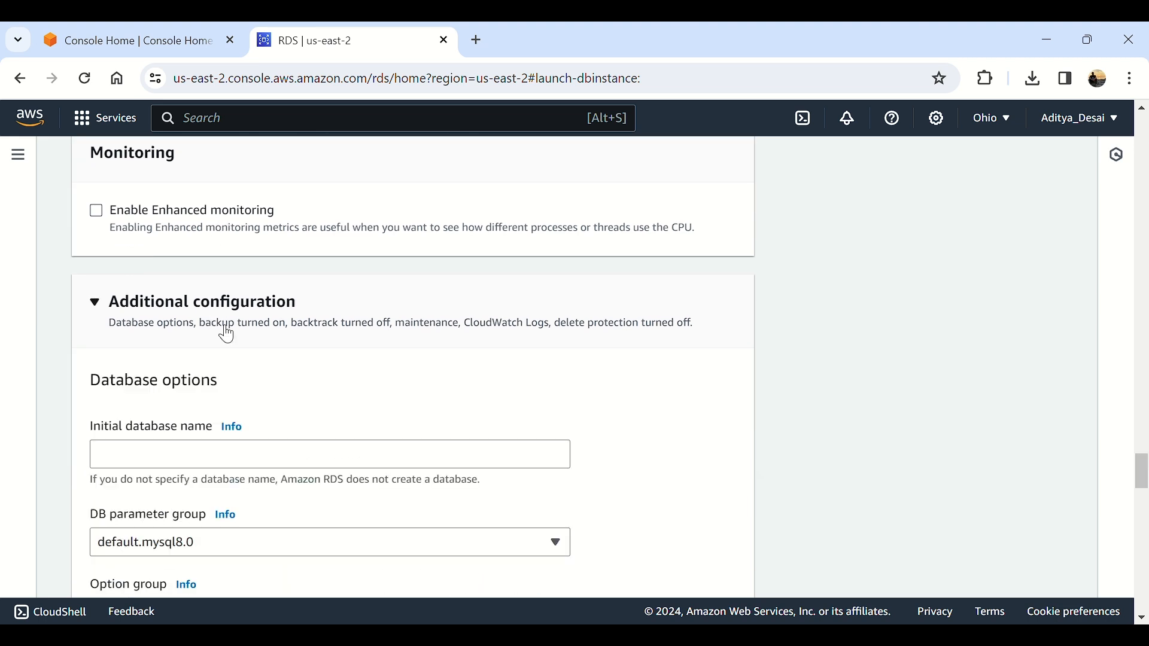
{"action": "scroll", "coordinate": [225, 334], "scroll_direction": "down", "scroll_amount": 2}
{"action": "left_click_drag", "start_coordinate": [91, 343], "coordinate": [207, 343]}
{"action": "left_click", "coordinate": [219, 377]}
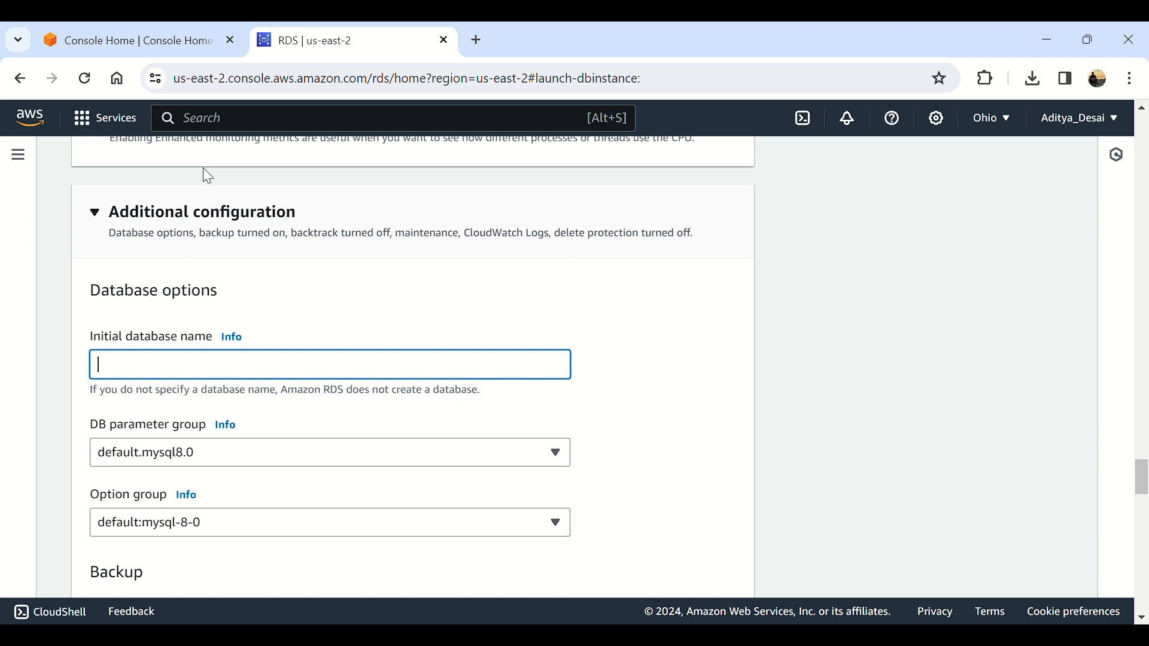
Step: Name the initial database testdb, keeping default.mysql8.0 and default:mysql-8-0 groups
{"action": "type", "text": "testdb"}
{"action": "scroll", "coordinate": [85, 335], "scroll_direction": "down", "scroll_amount": 3}
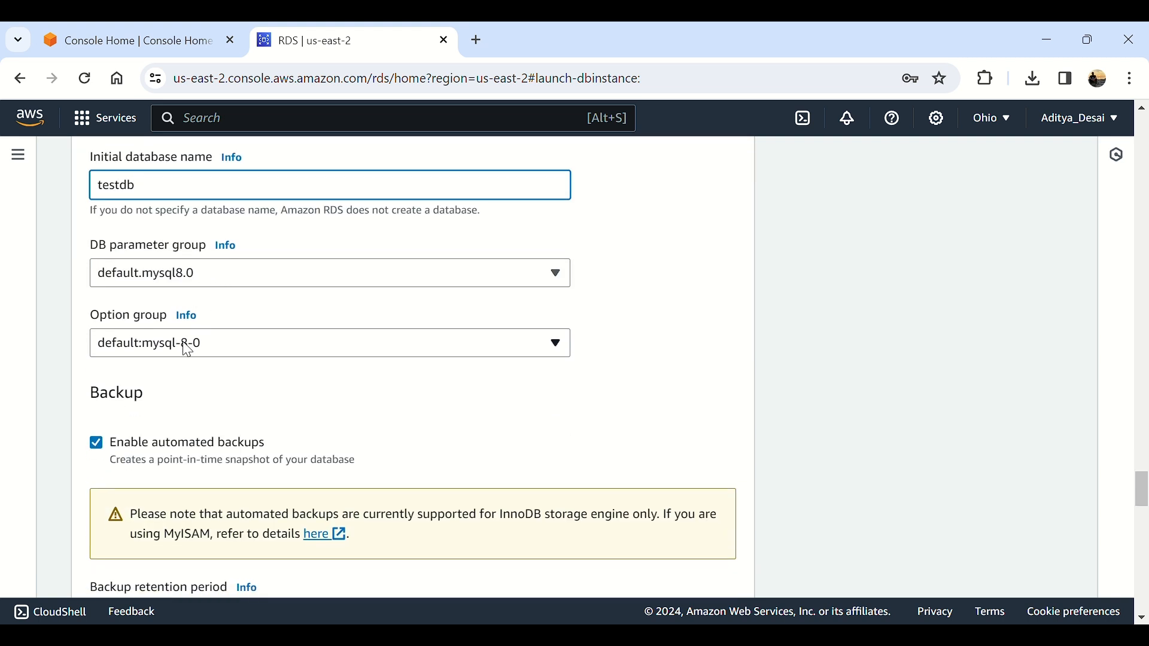
{"action": "left_click", "coordinate": [187, 271]}
{"action": "left_click", "coordinate": [182, 273]}
{"action": "left_click", "coordinate": [197, 343]}
{"action": "left_click", "coordinate": [199, 355]}
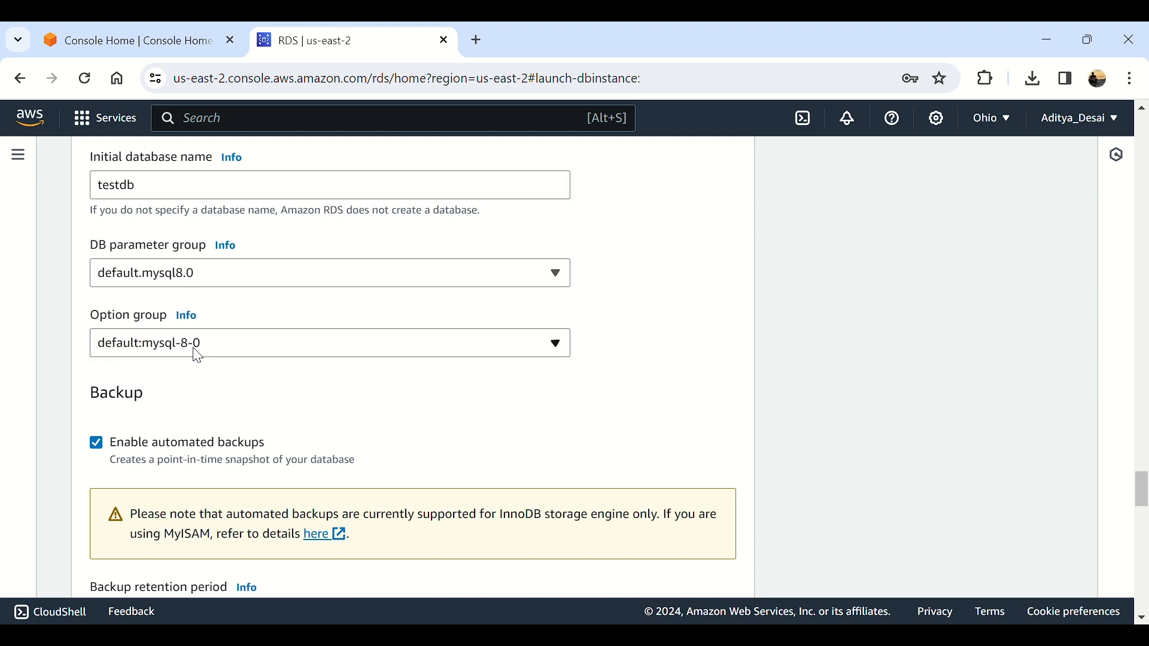
Step: Turn off automated backups after checking the 1-day retention period
{"action": "scroll", "coordinate": [377, 374], "scroll_direction": "down", "scroll_amount": 3}
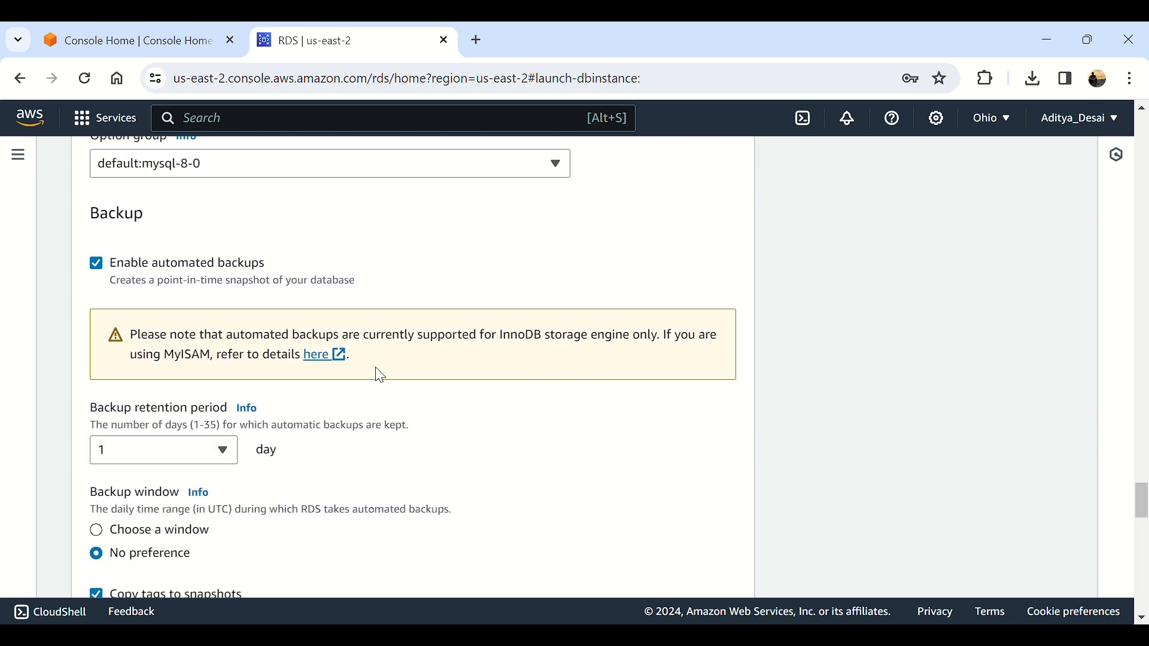
{"action": "left_click", "coordinate": [231, 265]}
{"action": "left_click", "coordinate": [231, 265]}
{"action": "double_click", "coordinate": [231, 265]}
{"action": "left_click", "coordinate": [183, 450]}
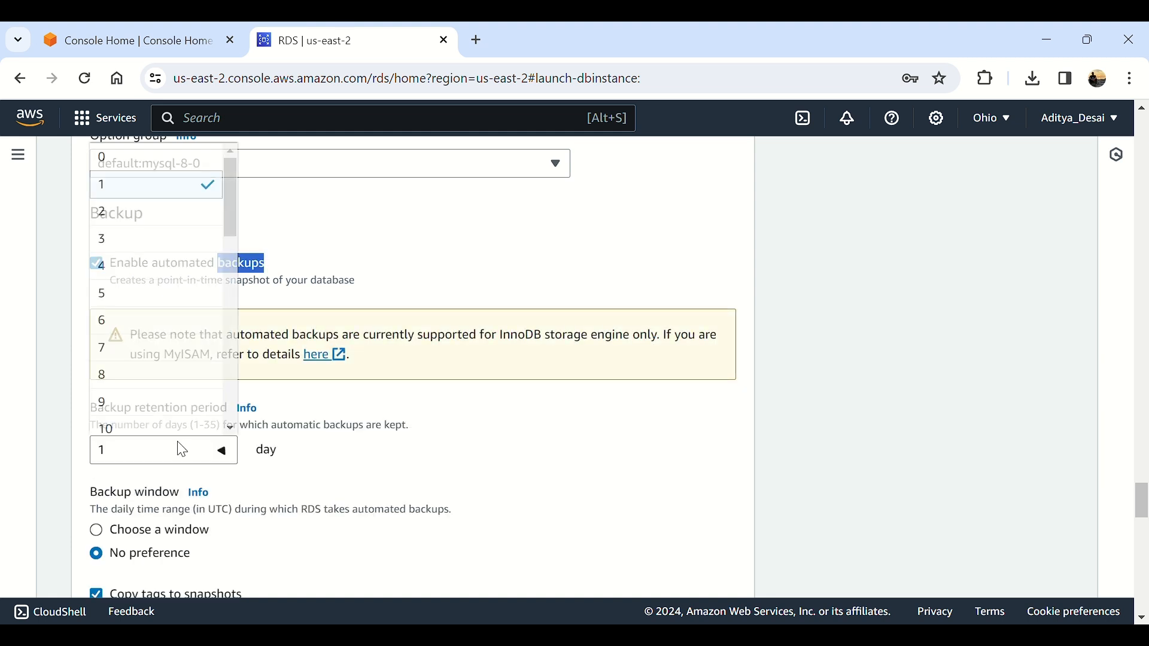
{"action": "left_click", "coordinate": [181, 446]}
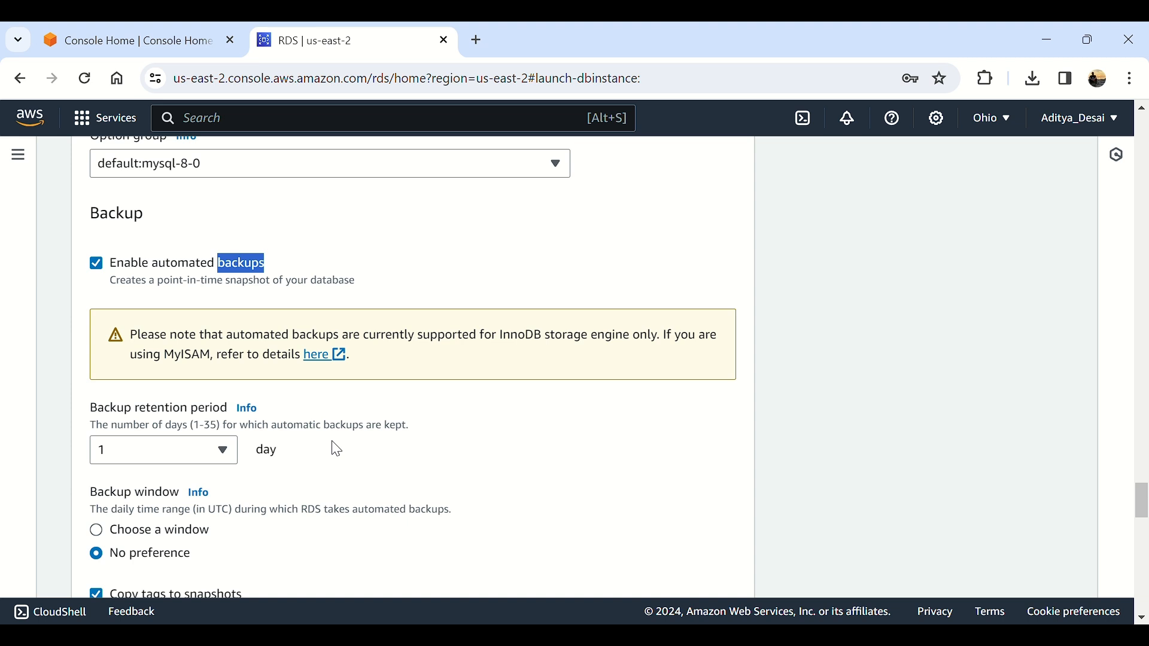
{"action": "scroll", "coordinate": [200, 442], "scroll_direction": "down", "scroll_amount": 1}
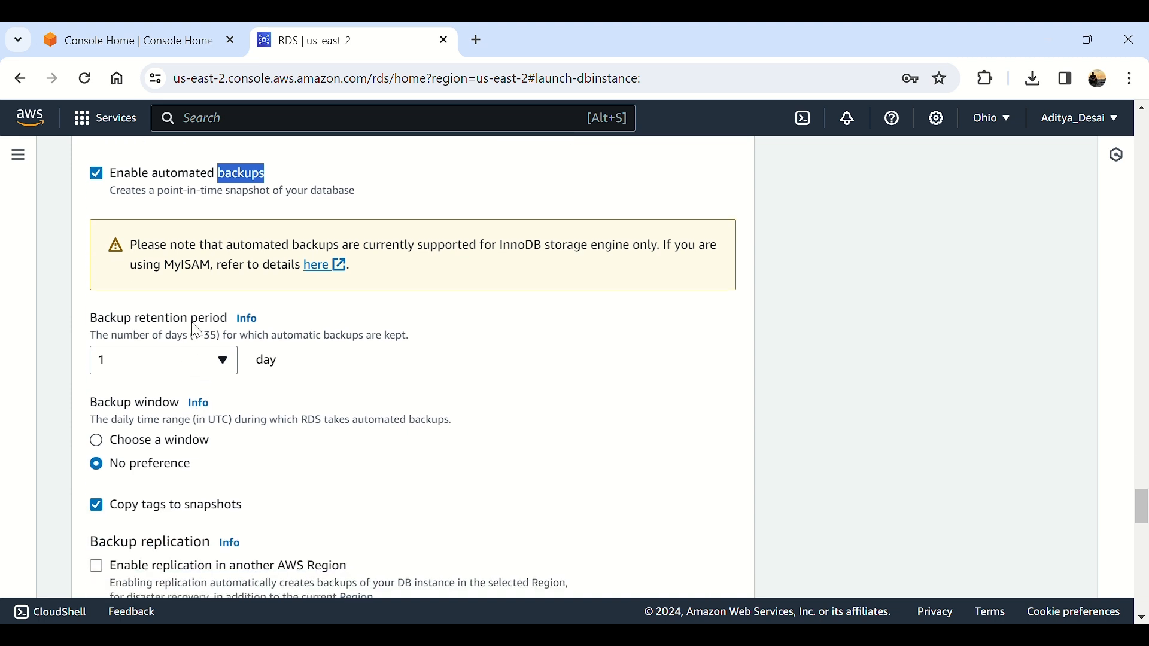
{"action": "left_click", "coordinate": [123, 179]}
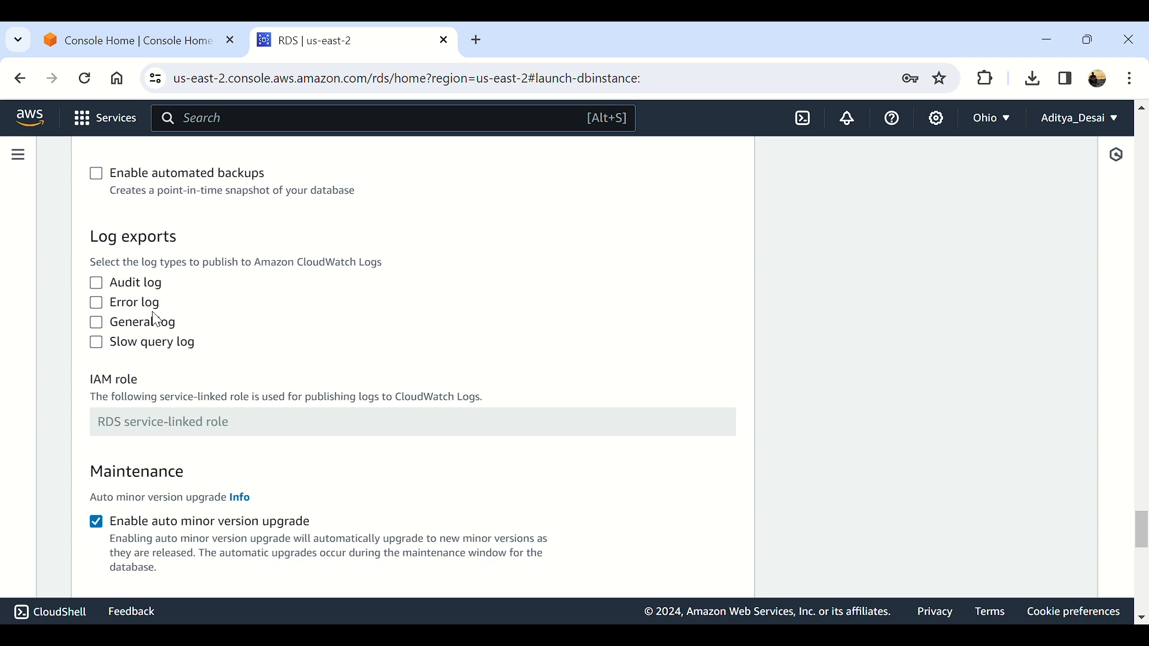
Step: Uncheck Enable auto minor version upgrade in Maintenance
{"action": "scroll", "coordinate": [157, 358], "scroll_direction": "down", "scroll_amount": 3}
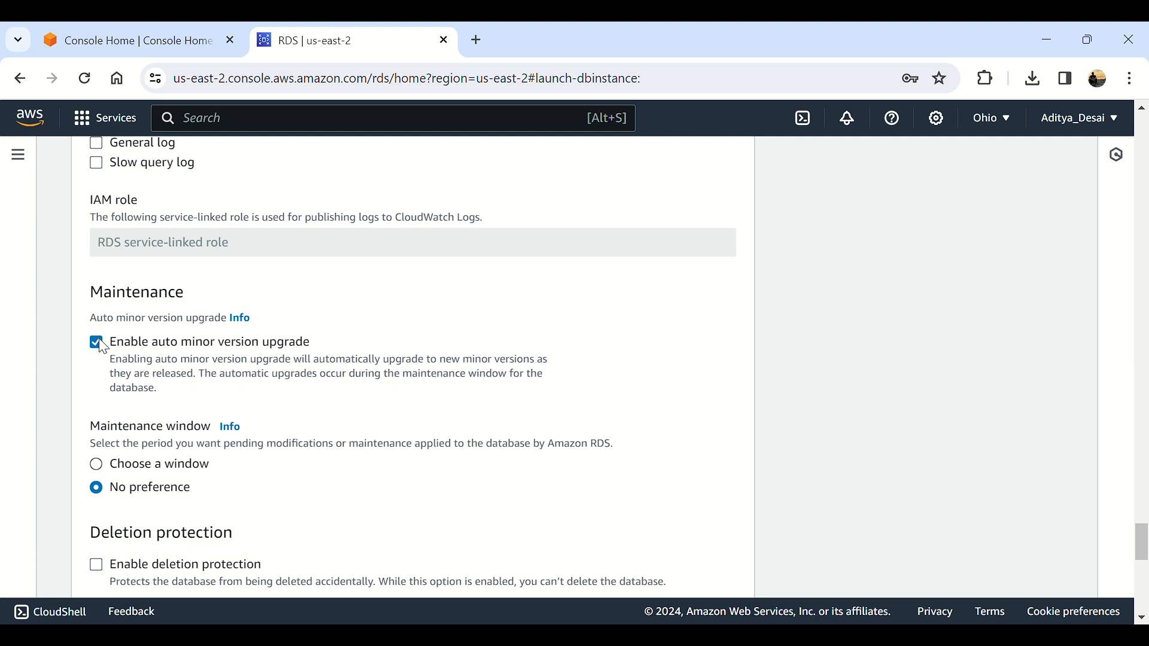
{"action": "left_click", "coordinate": [100, 345]}
{"action": "scroll", "coordinate": [118, 479], "scroll_direction": "down", "scroll_amount": 5}
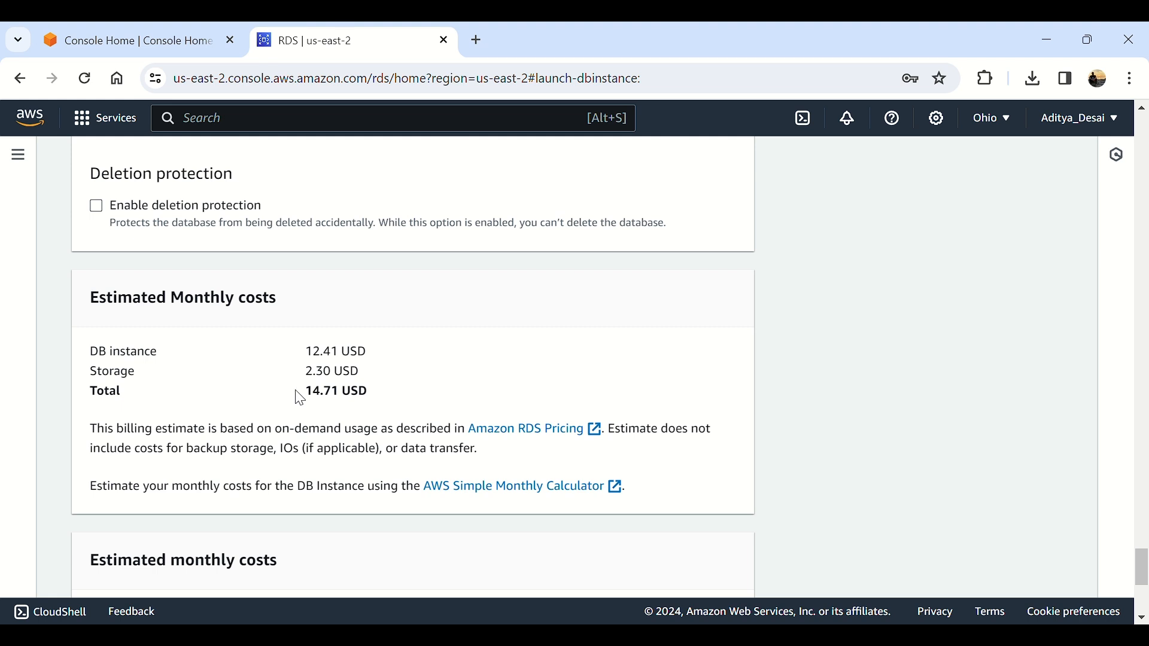
Step: Review the 14.71 USD monthly estimate and free tier allowances, then create the database
{"action": "left_click_drag", "start_coordinate": [314, 400], "coordinate": [418, 400]}
{"action": "left_click", "coordinate": [372, 405]}
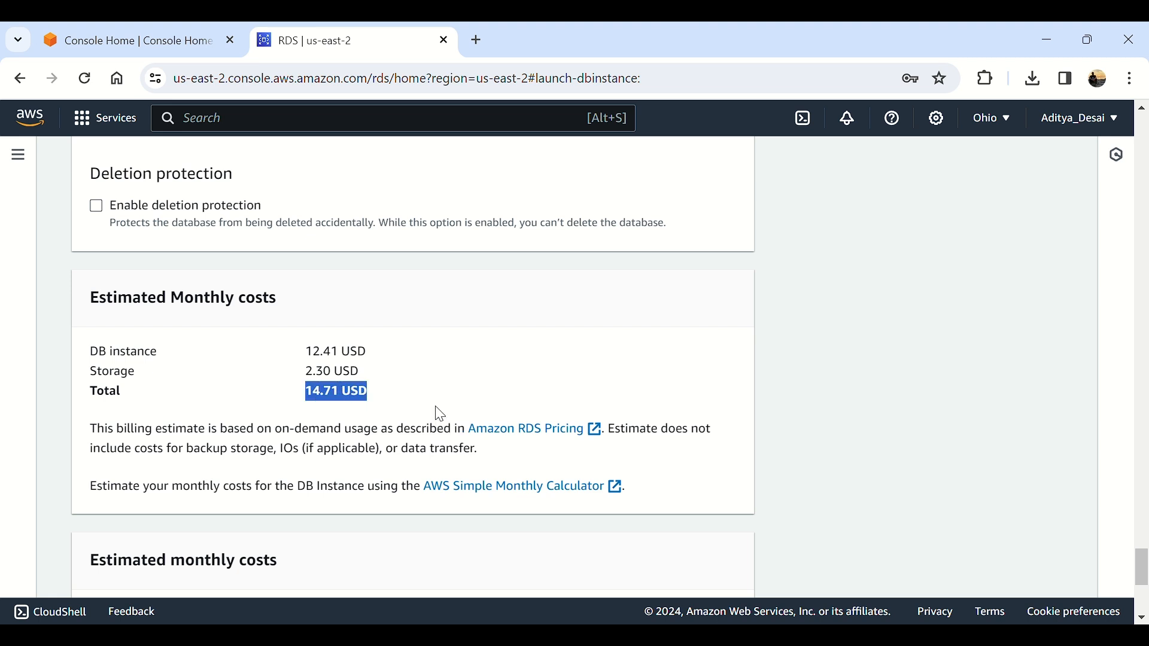
{"action": "left_click_drag", "start_coordinate": [321, 405], "coordinate": [431, 403]}
{"action": "scroll", "coordinate": [431, 404], "scroll_direction": "down", "scroll_amount": 3}
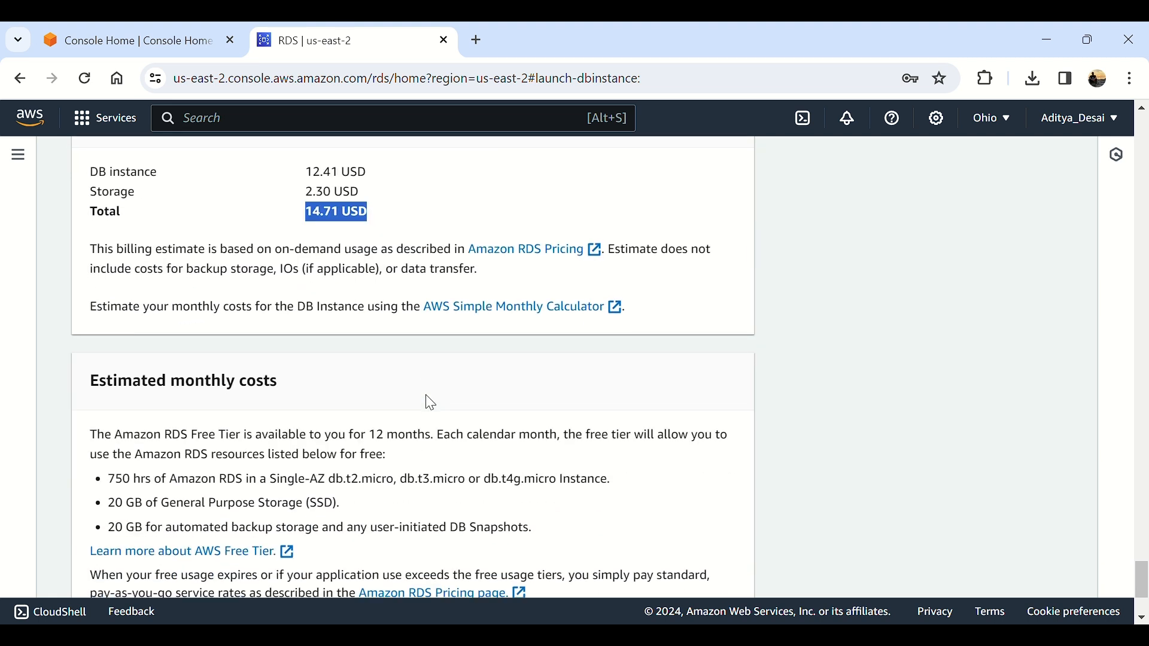
{"action": "scroll", "coordinate": [302, 417], "scroll_direction": "down", "scroll_amount": 3}
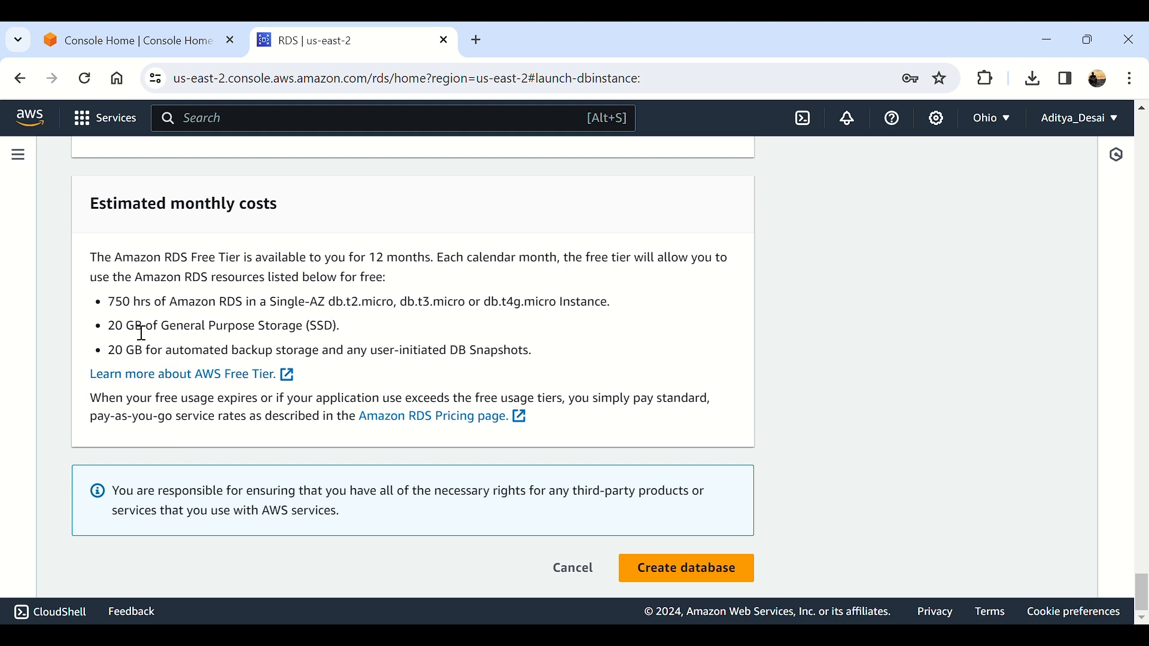
{"action": "left_click_drag", "start_coordinate": [125, 304], "coordinate": [312, 352]}
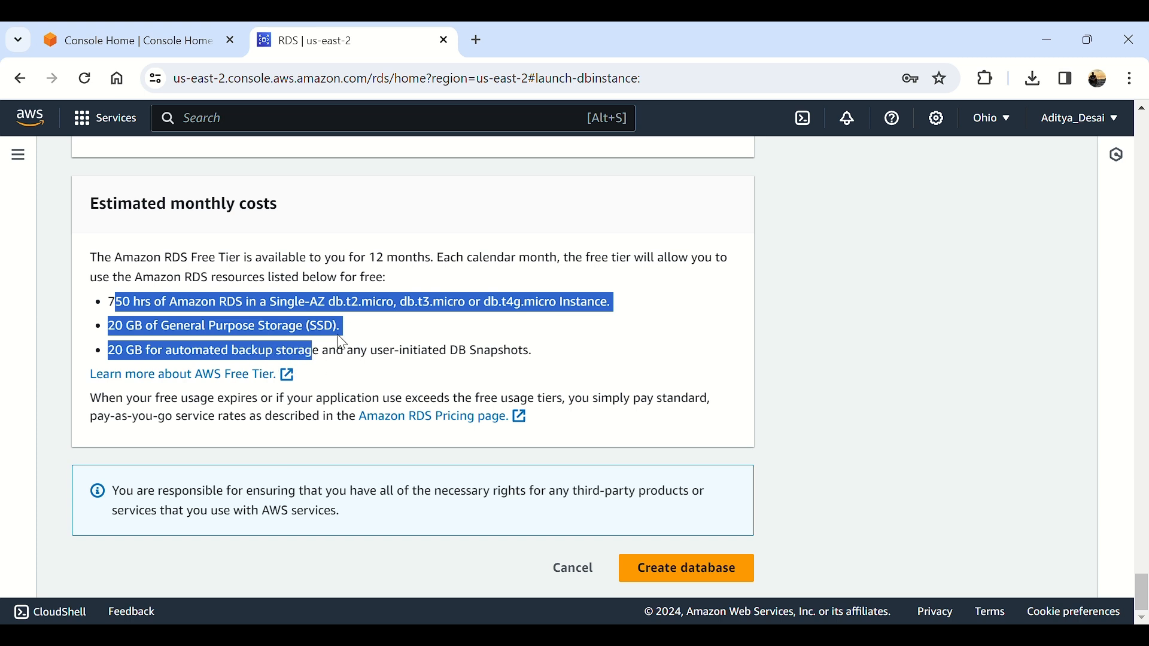
{"action": "left_click", "coordinate": [722, 568]}
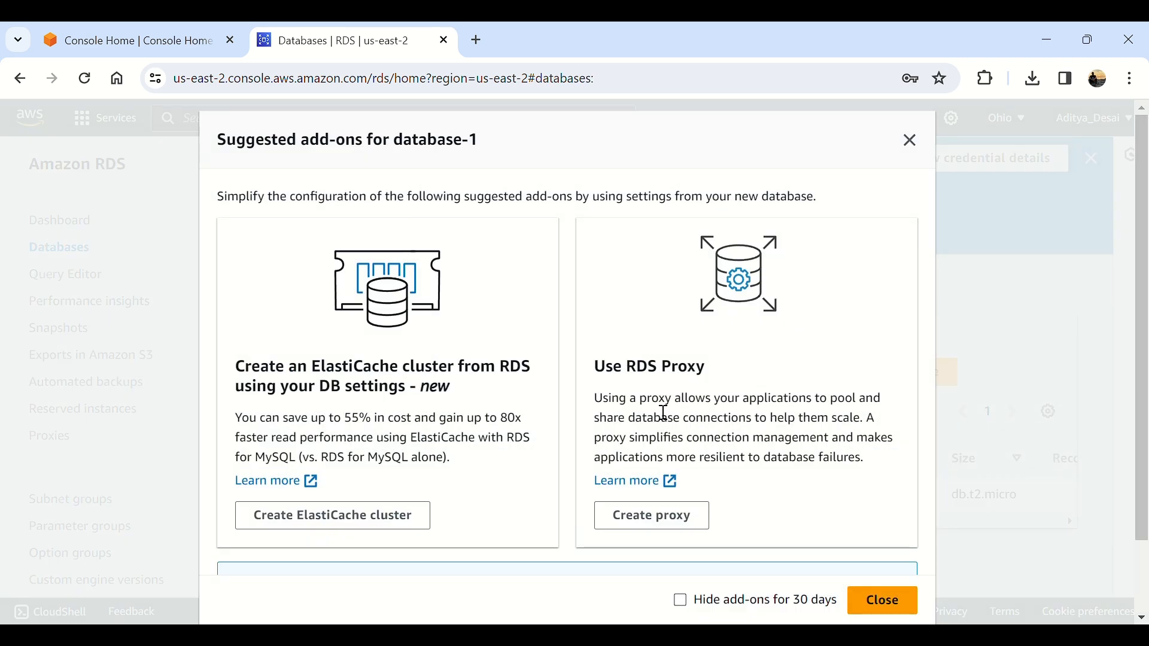
Step: Close the suggested add-ons dialog and refresh until database-1 shows Available
{"action": "left_click", "coordinate": [901, 598]}
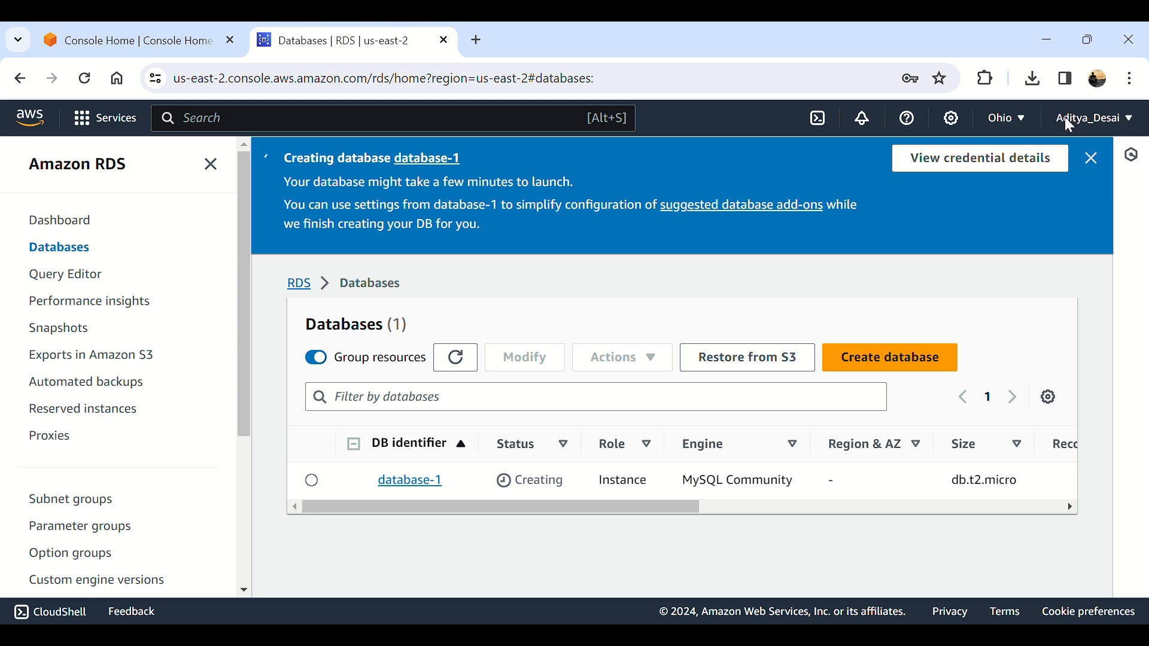
{"action": "left_click", "coordinate": [475, 350]}
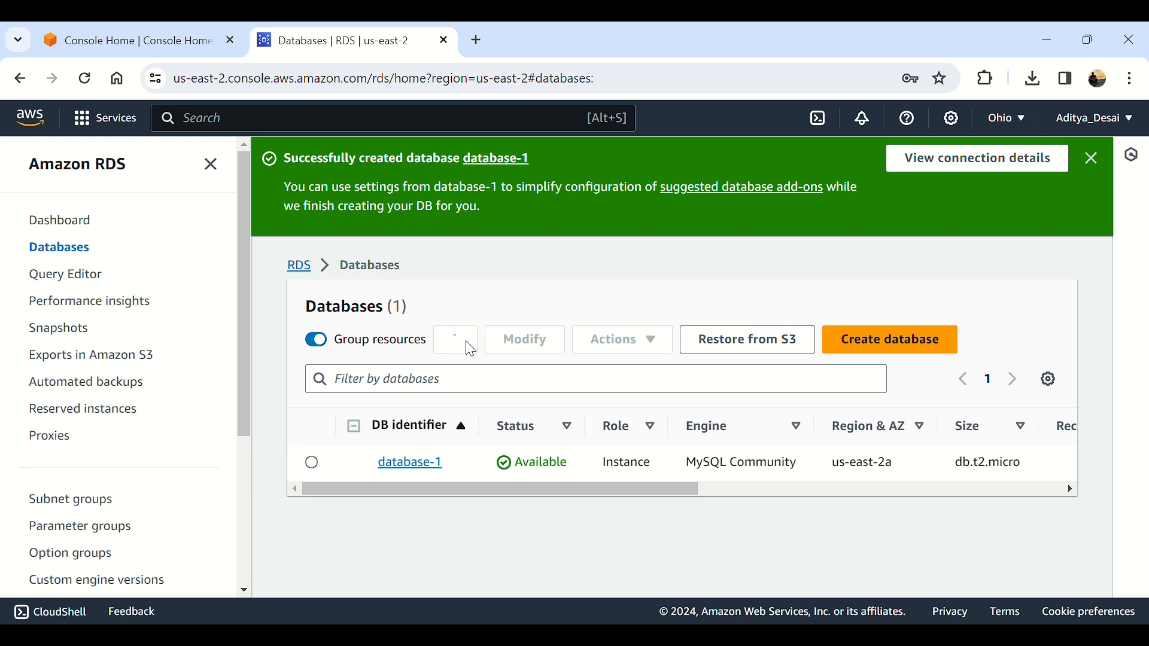
Step: Open database-1, view its connection details, and dismiss the creation success banner
{"action": "left_click", "coordinate": [413, 473]}
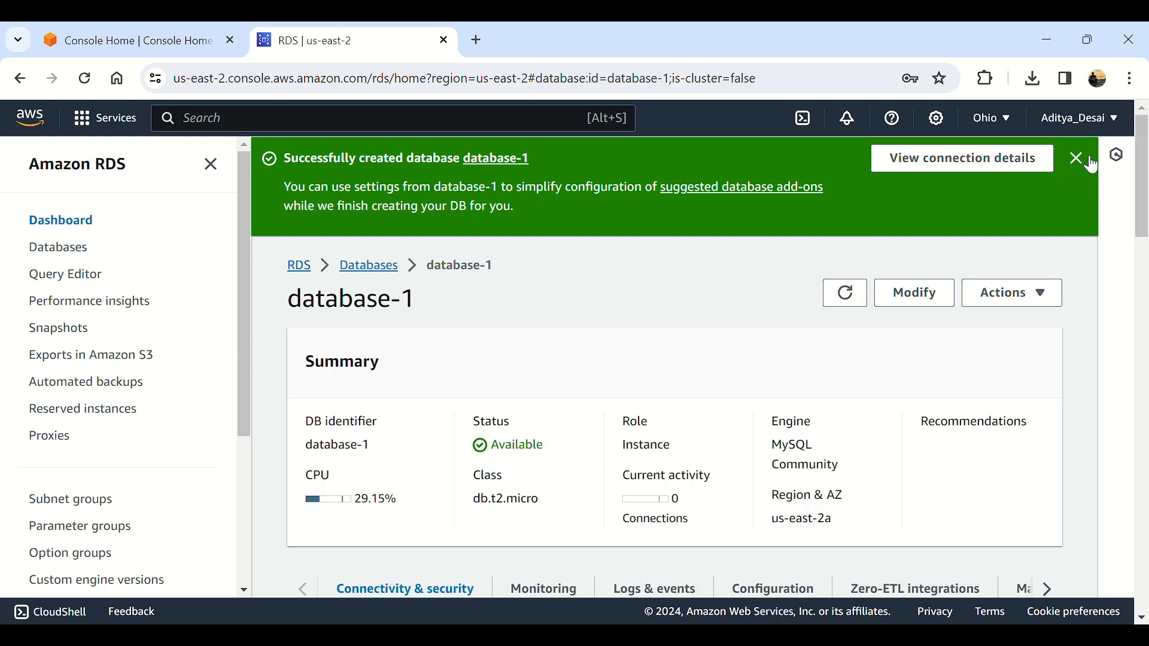
{"action": "left_click", "coordinate": [1021, 165]}
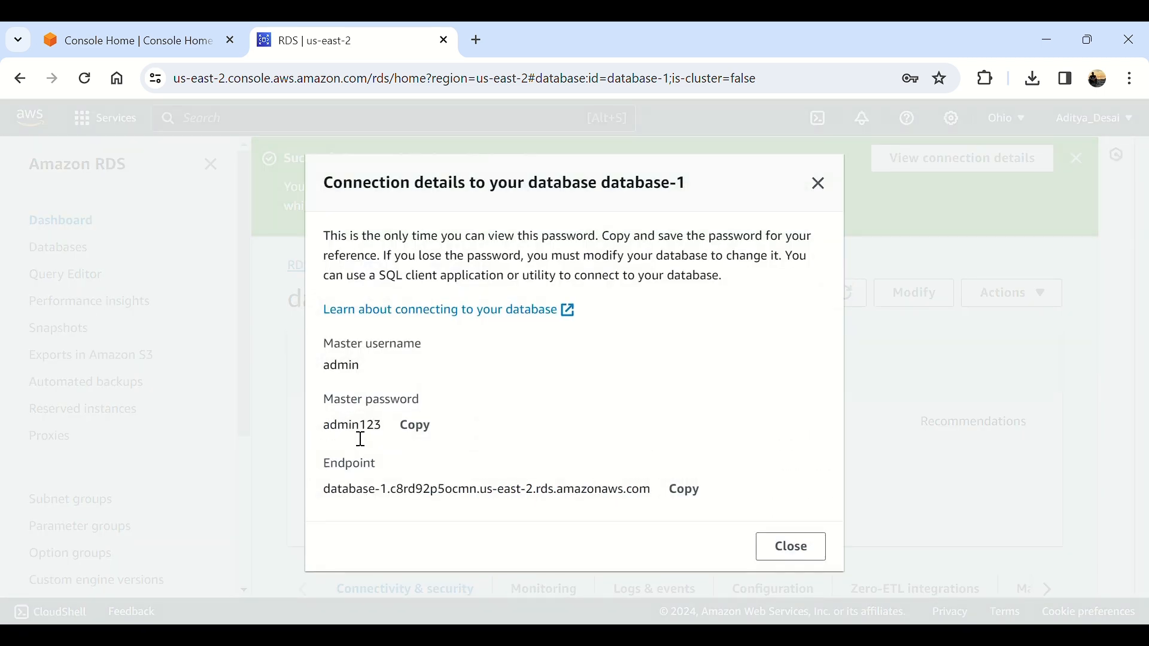
{"action": "left_click", "coordinate": [796, 549]}
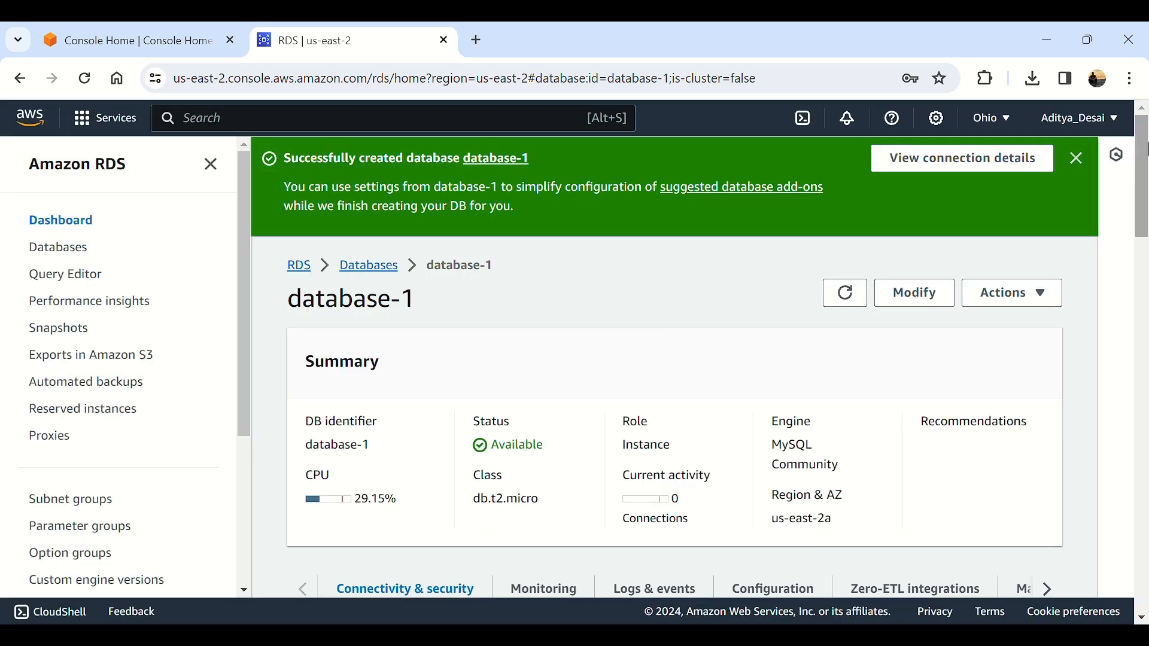
{"action": "left_click", "coordinate": [1078, 158]}
Step: Review database-1's endpoint, port 3306 and security group under Connectivity & security
{"action": "scroll", "coordinate": [640, 336], "scroll_direction": "down", "scroll_amount": 3}
{"action": "scroll", "coordinate": [637, 330], "scroll_direction": "down", "scroll_amount": 3}
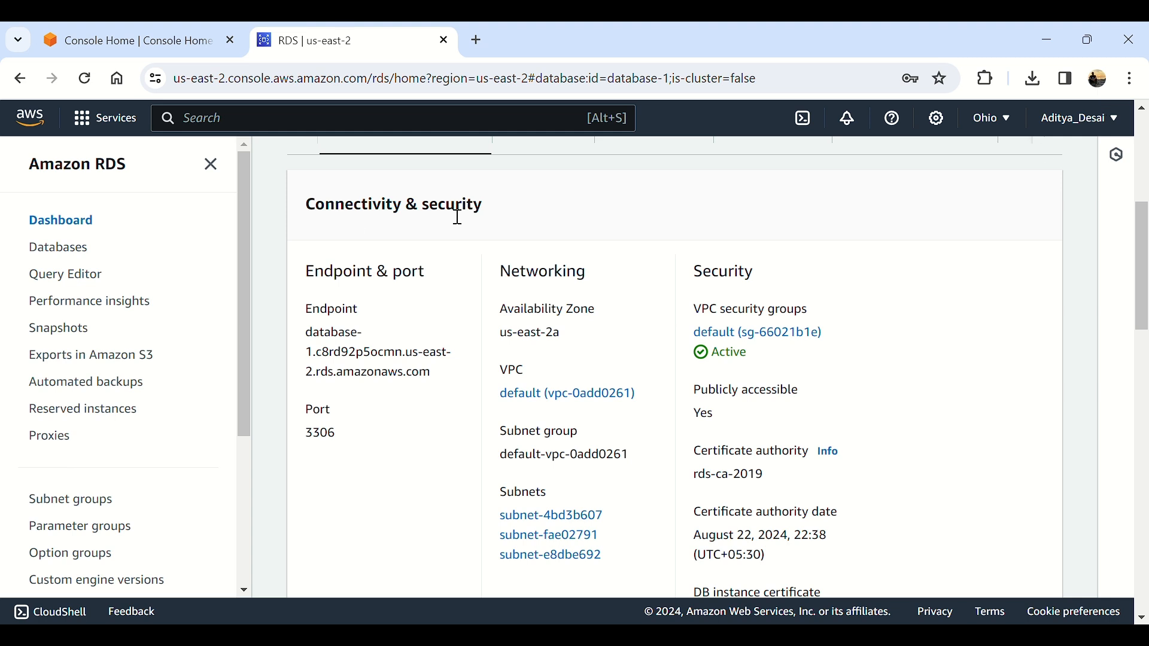
{"action": "left_click_drag", "start_coordinate": [307, 336], "coordinate": [453, 409]}
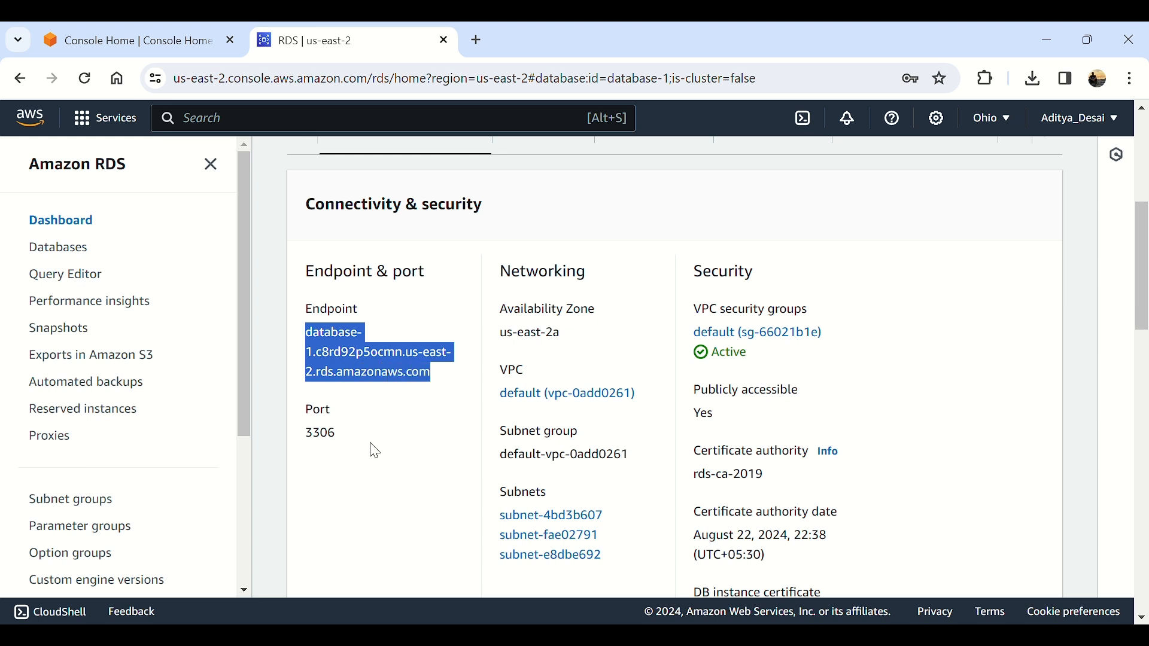
{"action": "left_click", "coordinate": [318, 440]}
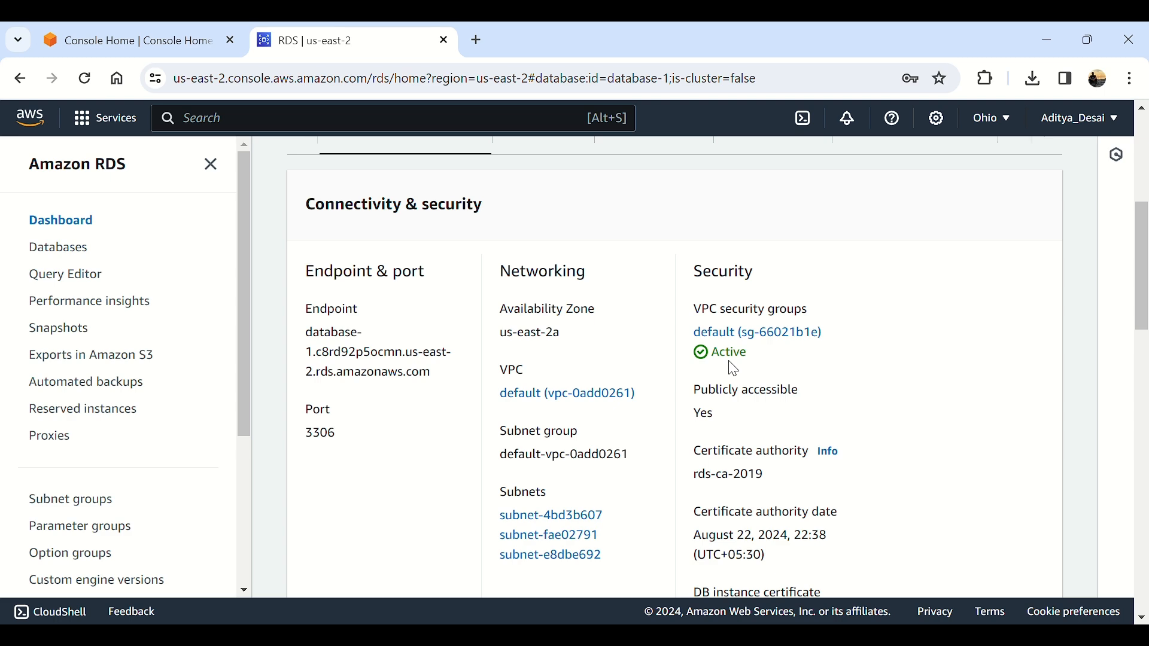
{"action": "scroll", "coordinate": [733, 369], "scroll_direction": "down", "scroll_amount": 9}
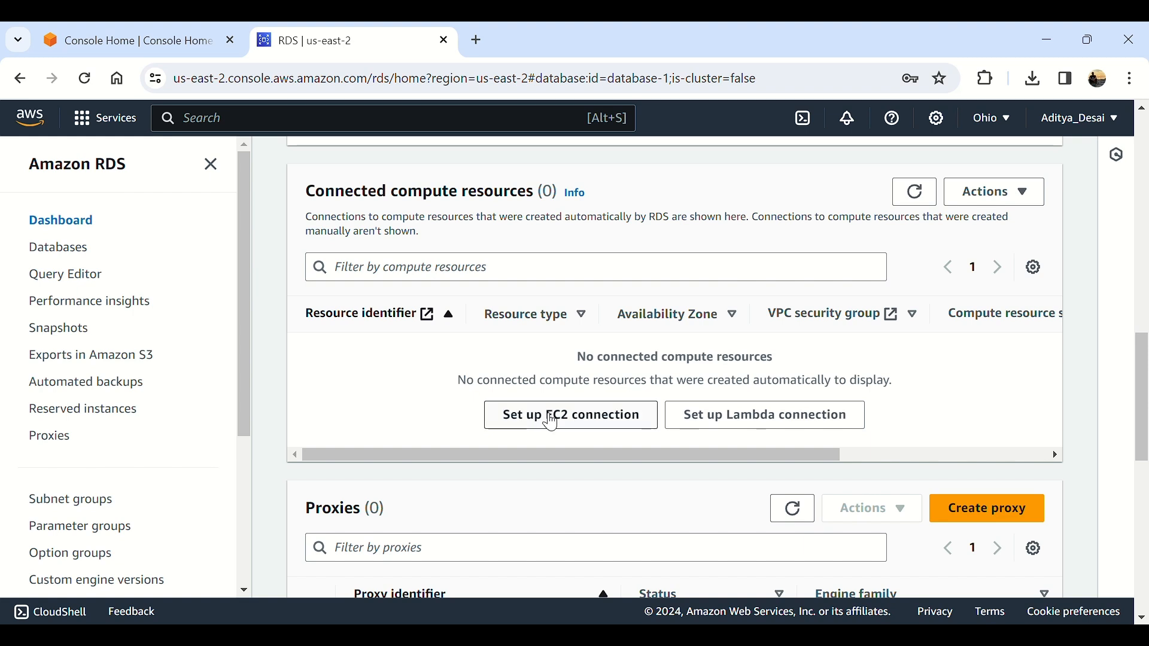
{"action": "left_click", "coordinate": [578, 425]}
{"action": "left_click", "coordinate": [550, 443]}
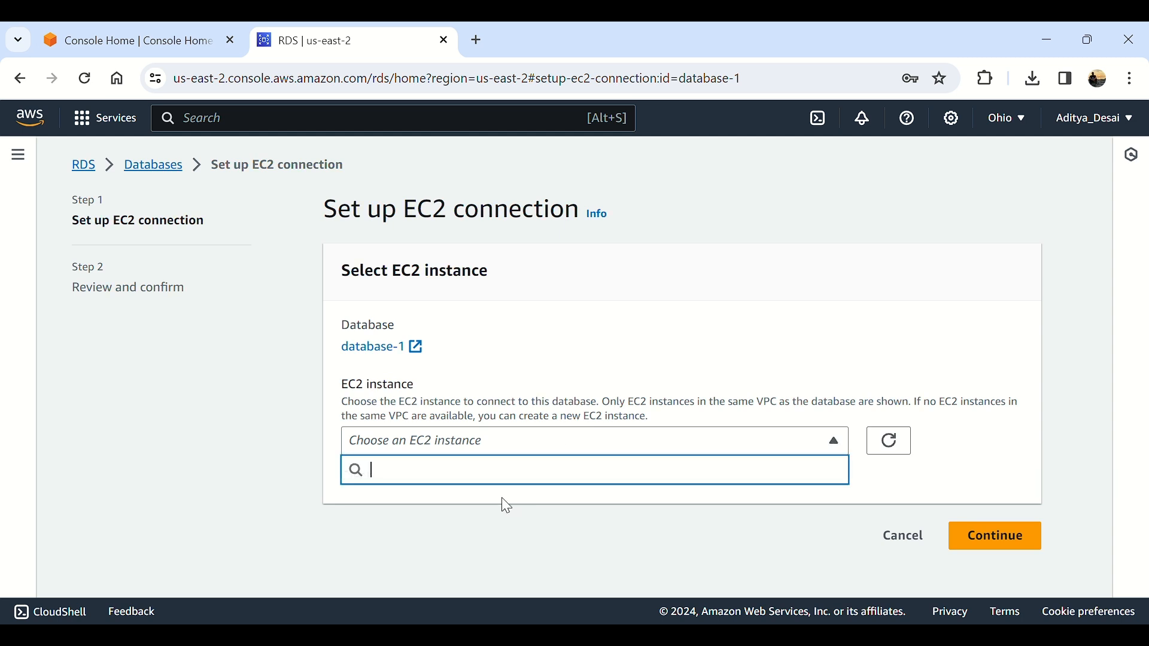
{"action": "left_click", "coordinate": [902, 536]}
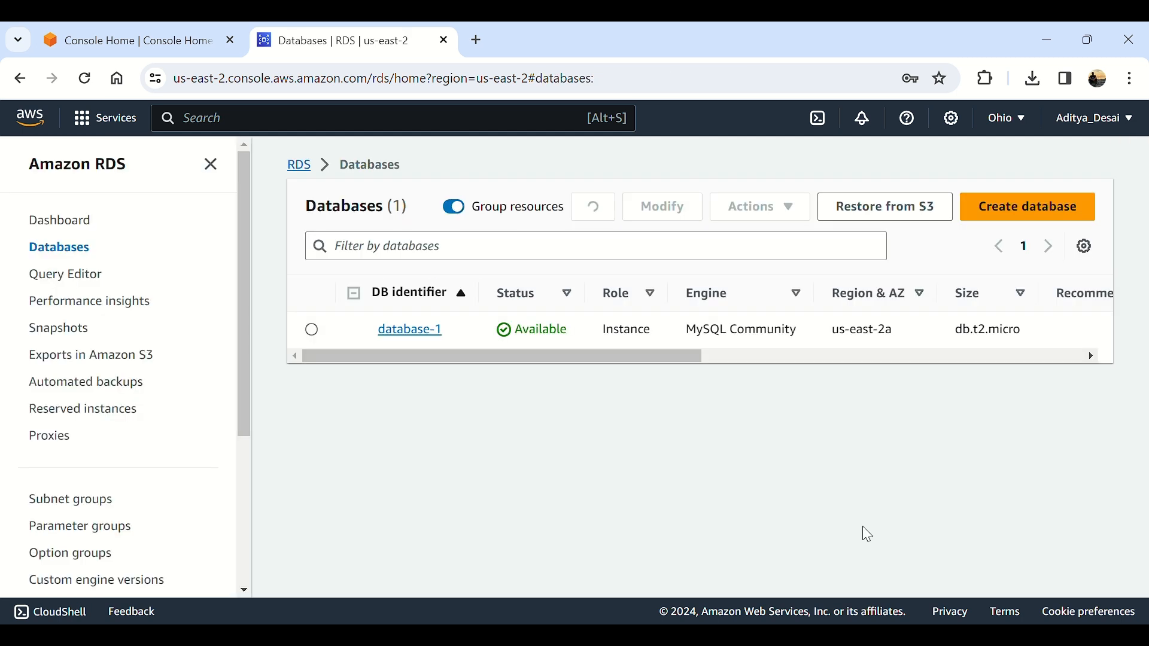
{"action": "left_click", "coordinate": [424, 365]}
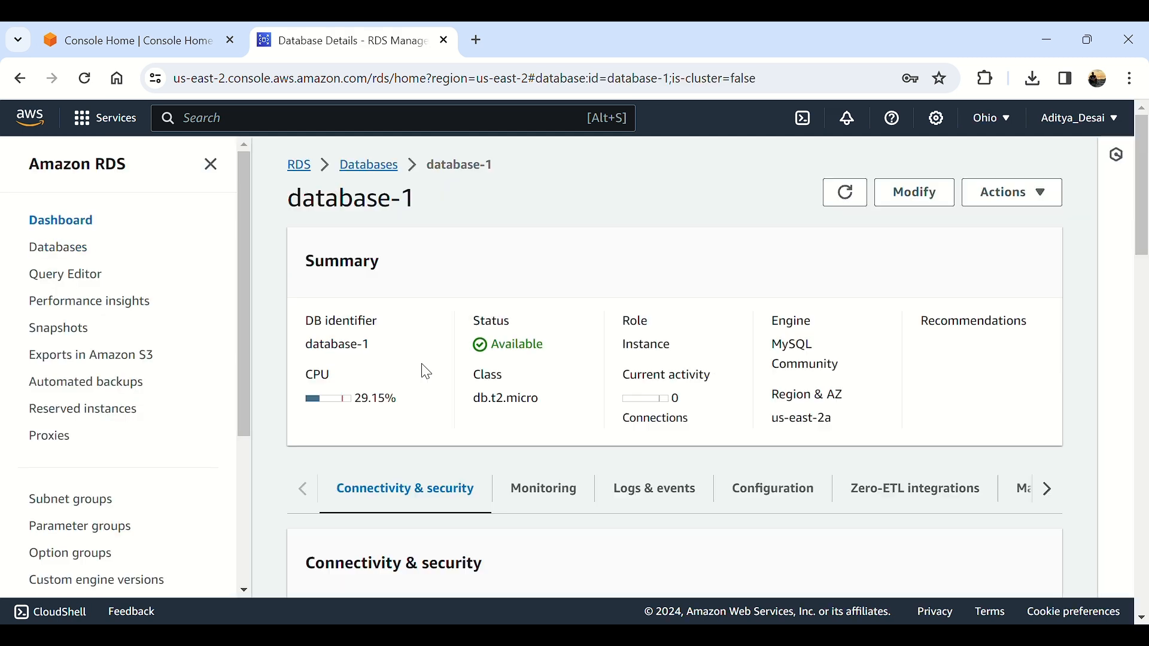
{"action": "scroll", "coordinate": [426, 371], "scroll_direction": "down", "scroll_amount": 3}
{"action": "scroll", "coordinate": [426, 371], "scroll_direction": "down", "scroll_amount": 15}
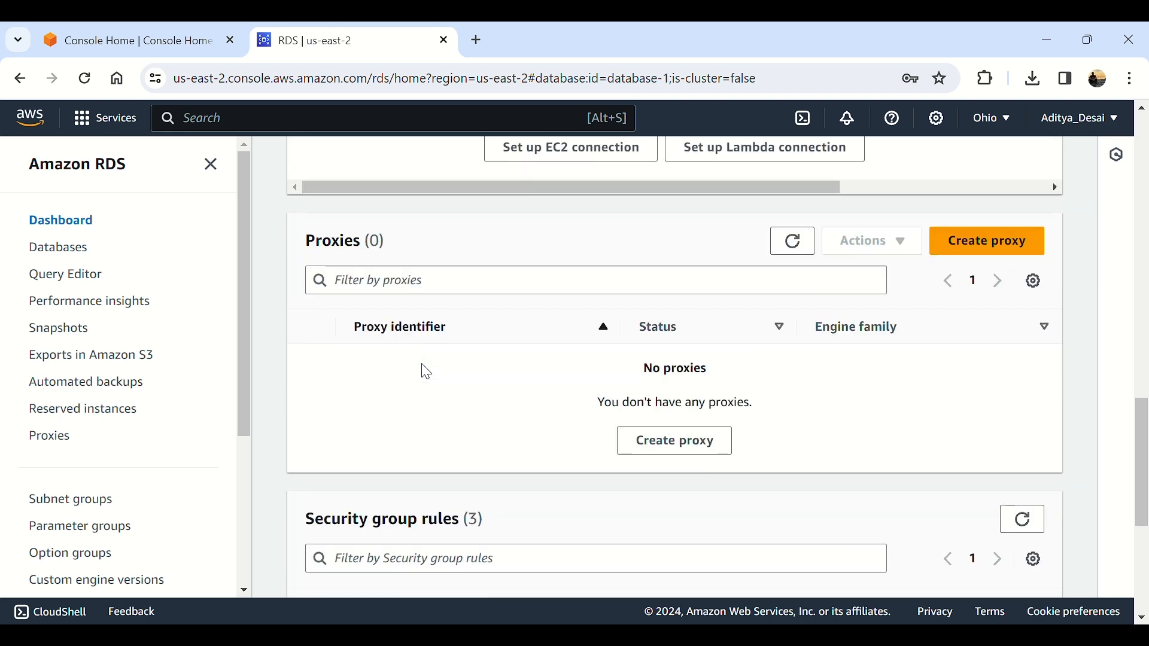
{"action": "scroll", "coordinate": [423, 370], "scroll_direction": "down", "scroll_amount": 4}
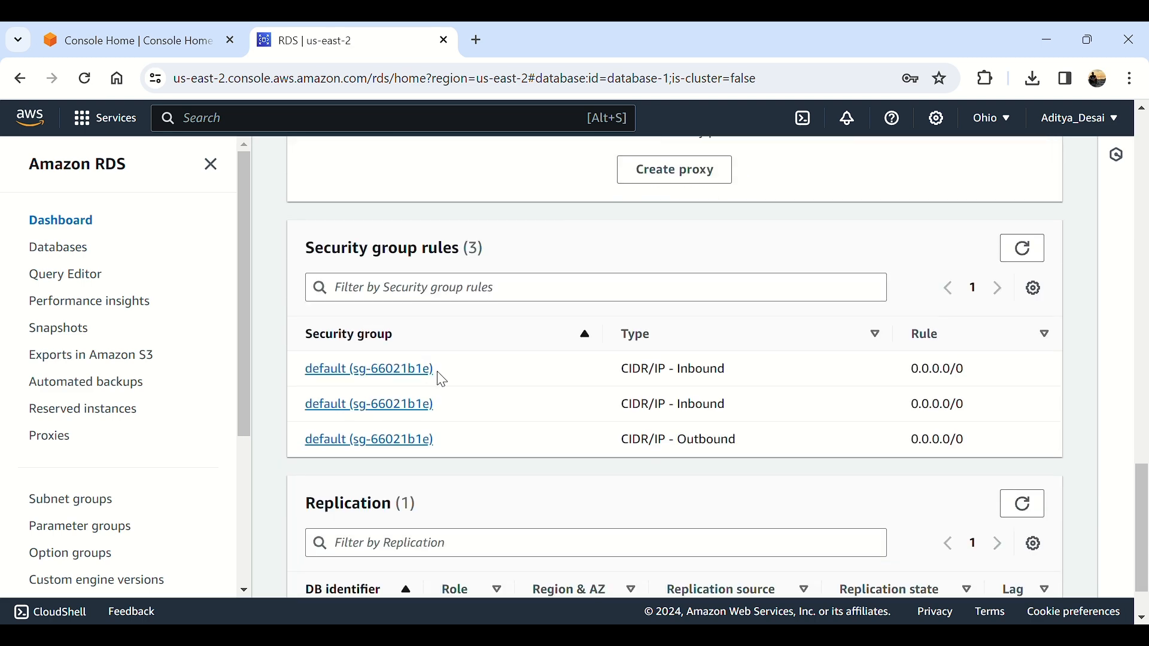
{"action": "scroll", "coordinate": [385, 403], "scroll_direction": "down", "scroll_amount": 1}
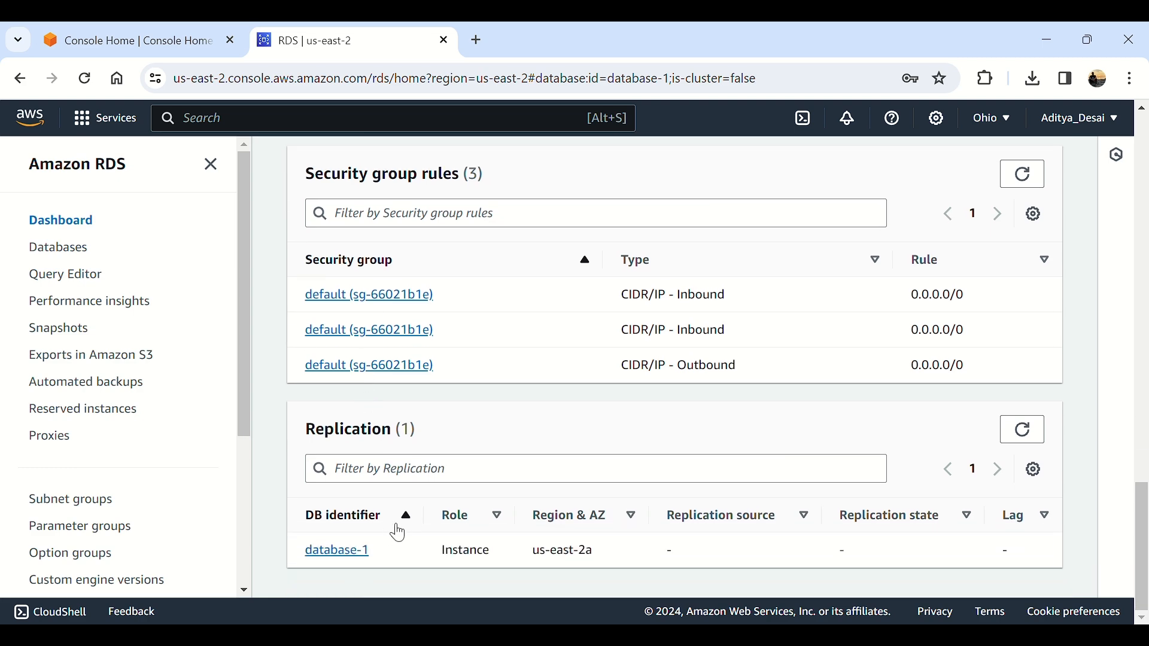
{"action": "scroll", "coordinate": [398, 533], "scroll_direction": "up", "scroll_amount": 10}
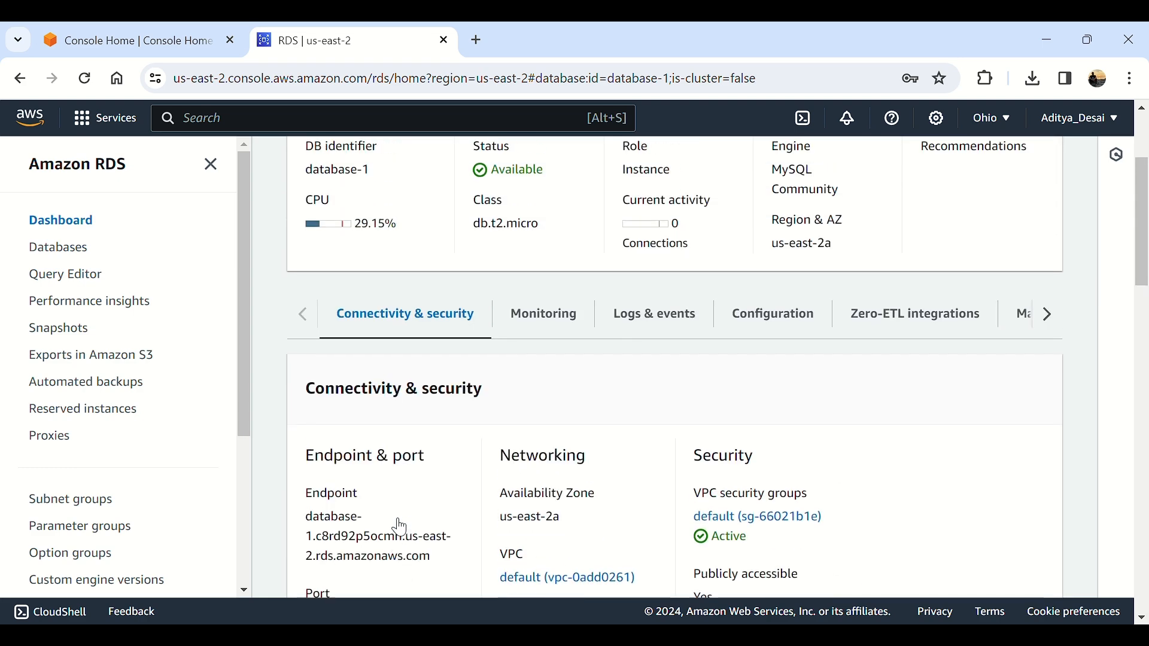
{"action": "left_click", "coordinate": [545, 320]}
Step: Review database-1's CloudWatch charts, then view Logs & events with its 12 recent events
{"action": "scroll", "coordinate": [533, 458], "scroll_direction": "down", "scroll_amount": 1}
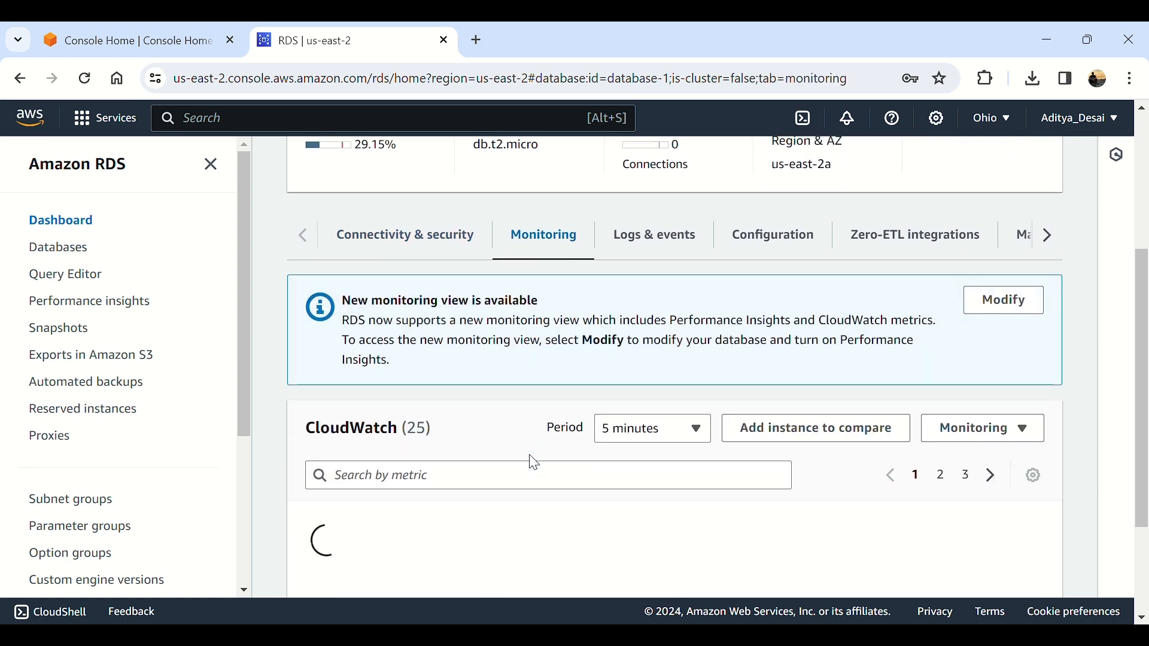
{"action": "scroll", "coordinate": [535, 462], "scroll_direction": "down", "scroll_amount": 2}
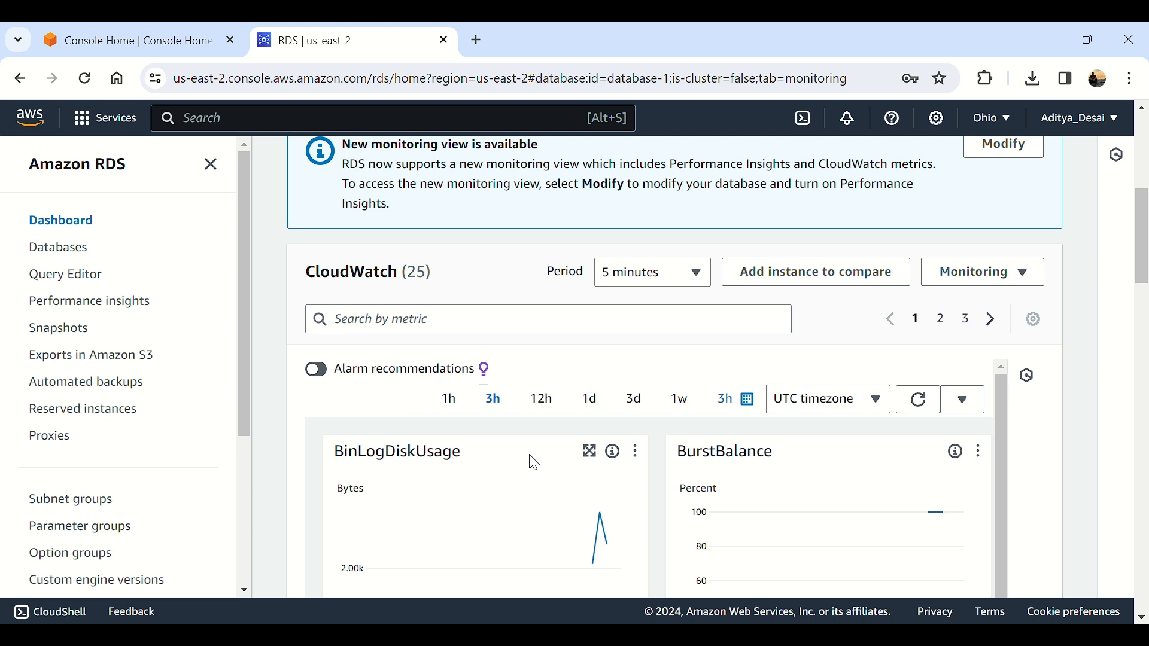
{"action": "scroll", "coordinate": [534, 462], "scroll_direction": "down", "scroll_amount": 1}
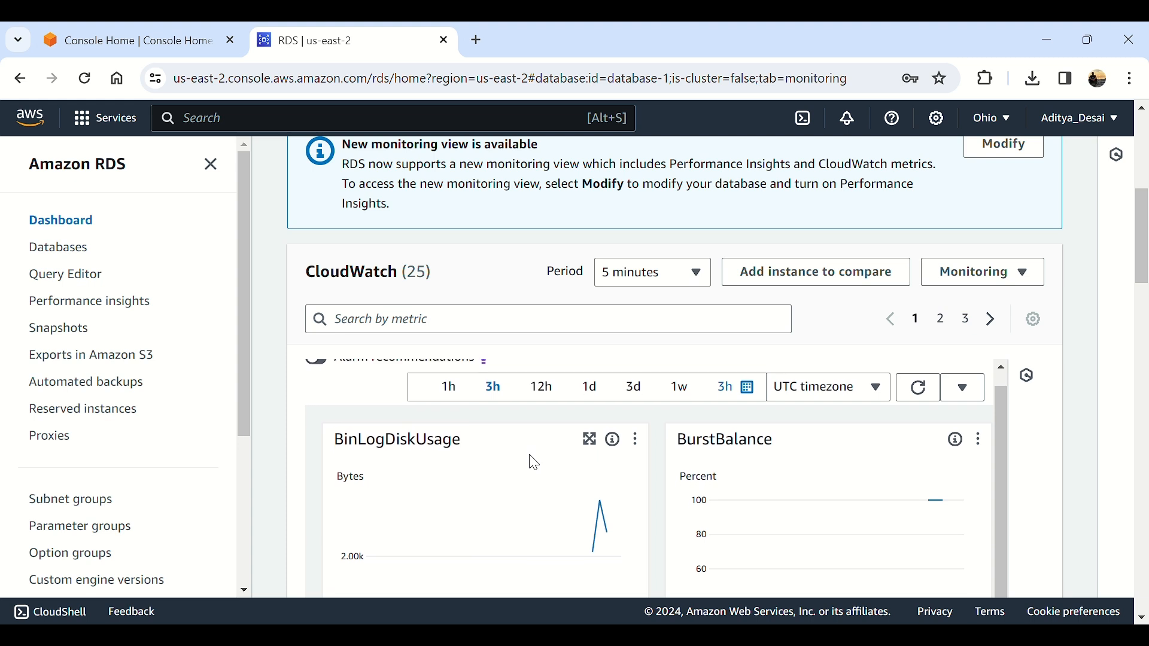
{"action": "scroll", "coordinate": [354, 418], "scroll_direction": "down", "scroll_amount": 5}
{"action": "scroll", "coordinate": [351, 426], "scroll_direction": "down", "scroll_amount": 3}
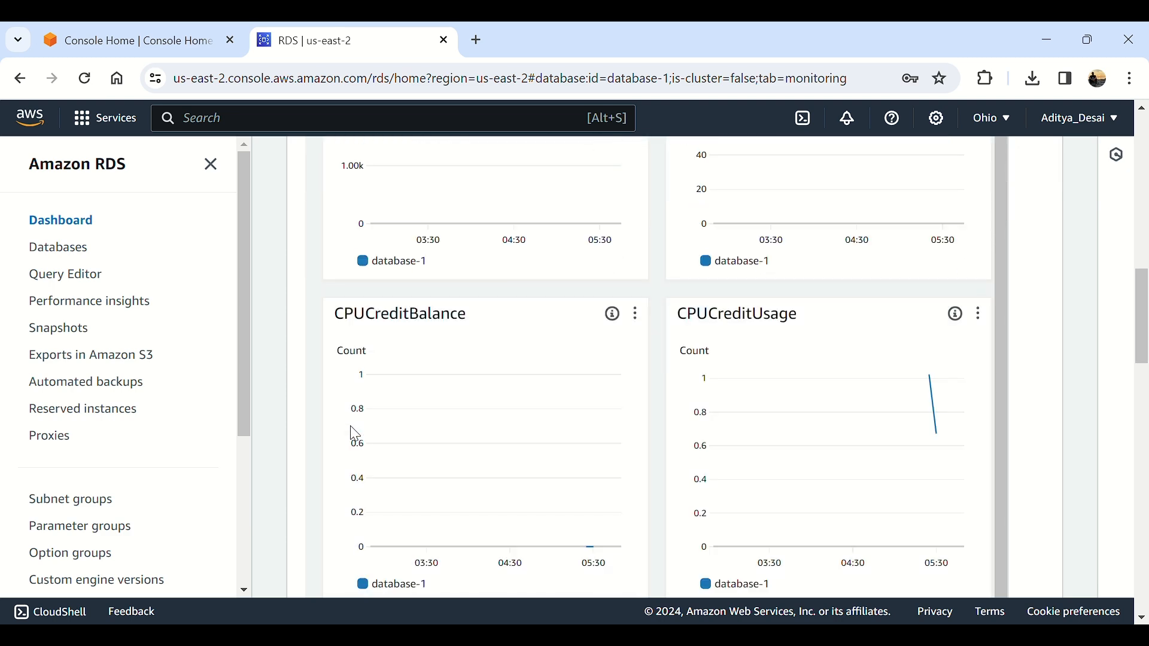
{"action": "scroll", "coordinate": [728, 425], "scroll_direction": "down", "scroll_amount": 10}
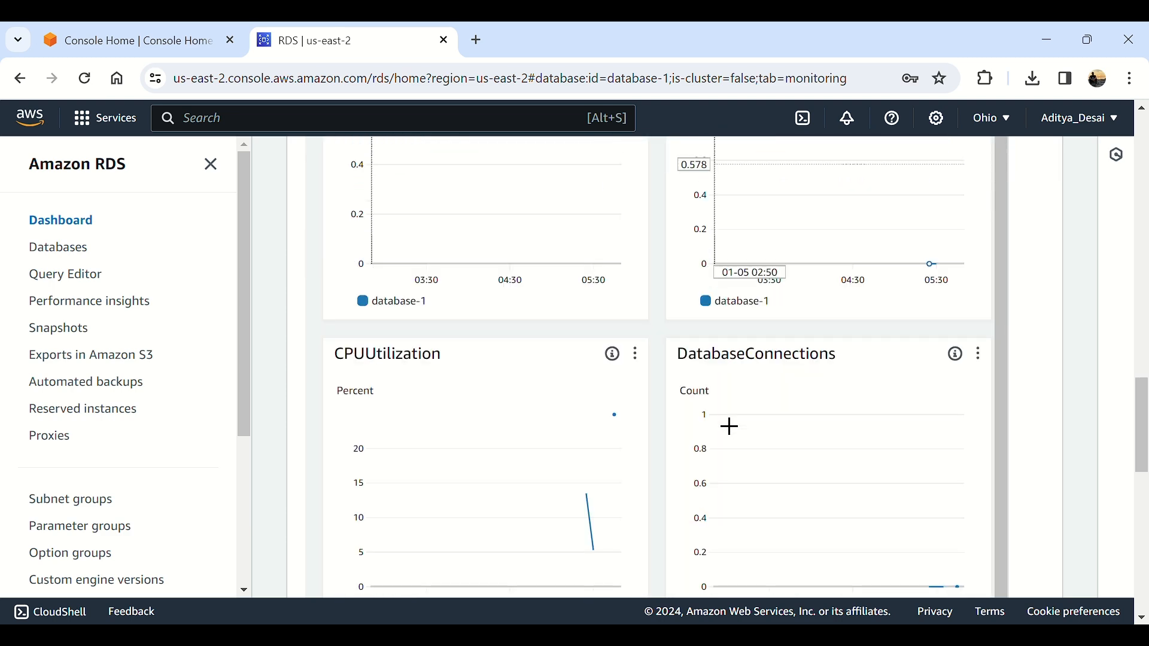
{"action": "scroll", "coordinate": [730, 426], "scroll_direction": "down", "scroll_amount": 12}
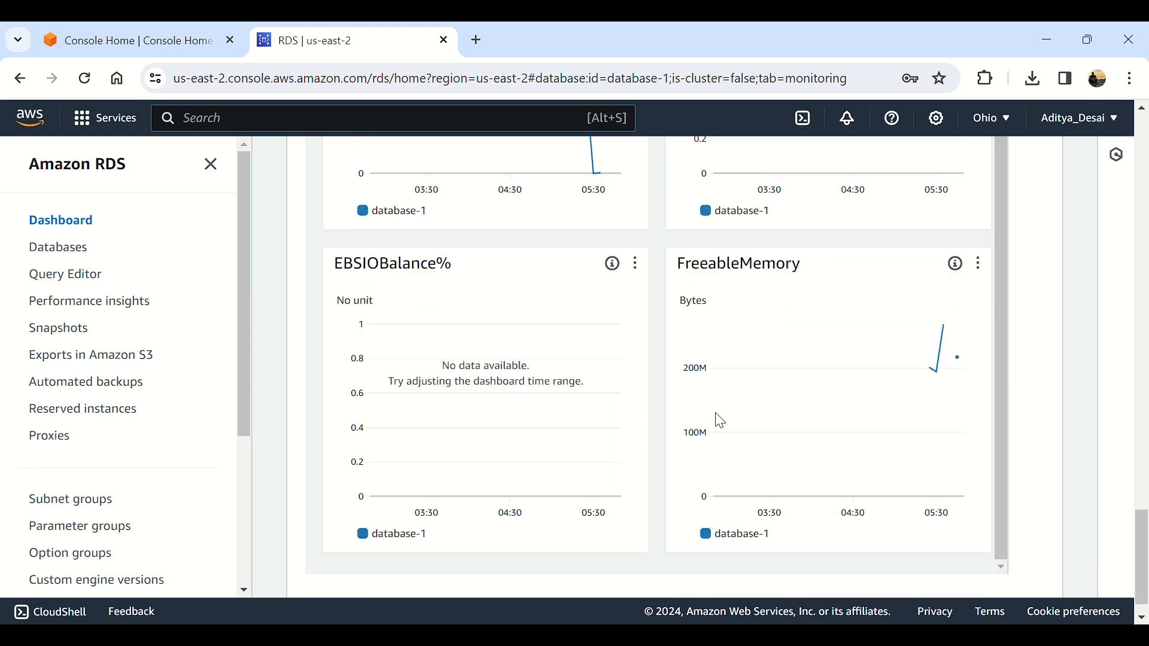
{"action": "scroll", "coordinate": [729, 428], "scroll_direction": "down", "scroll_amount": 1}
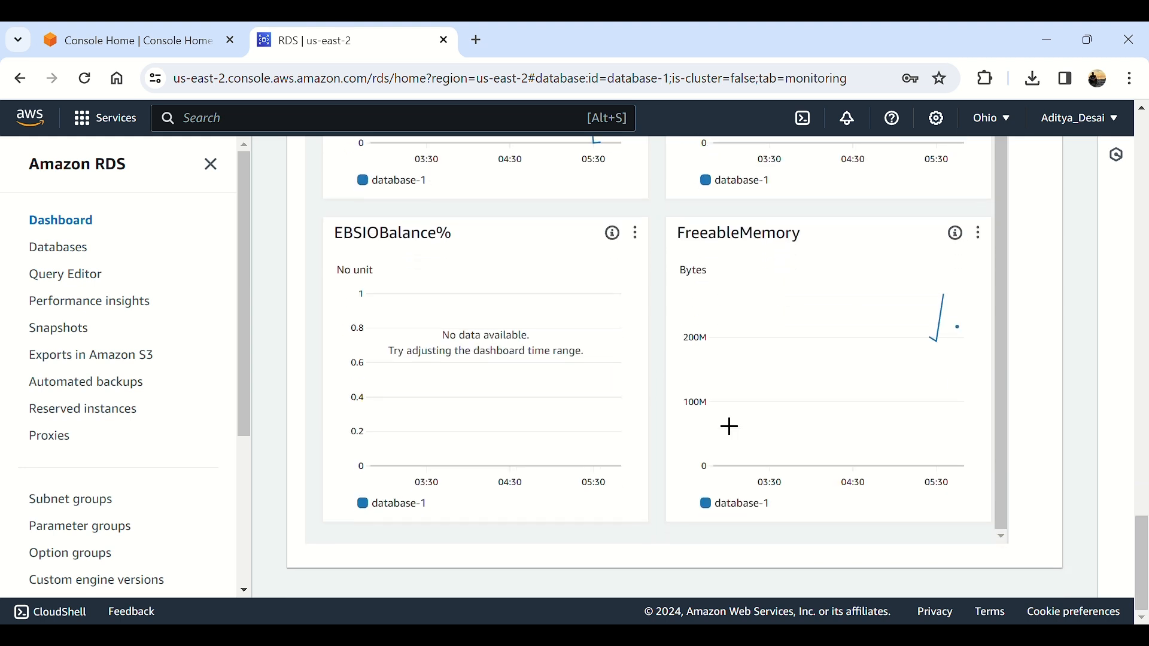
{"action": "scroll", "coordinate": [731, 426], "scroll_direction": "up", "scroll_amount": 12}
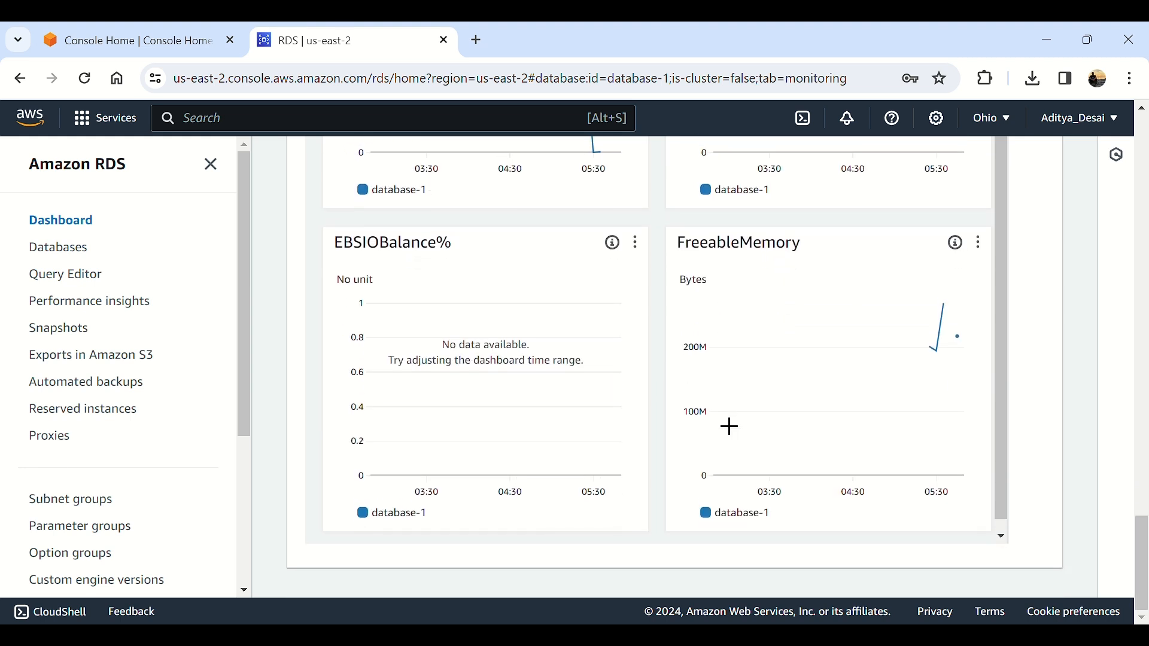
{"action": "scroll", "coordinate": [731, 427], "scroll_direction": "up", "scroll_amount": 10}
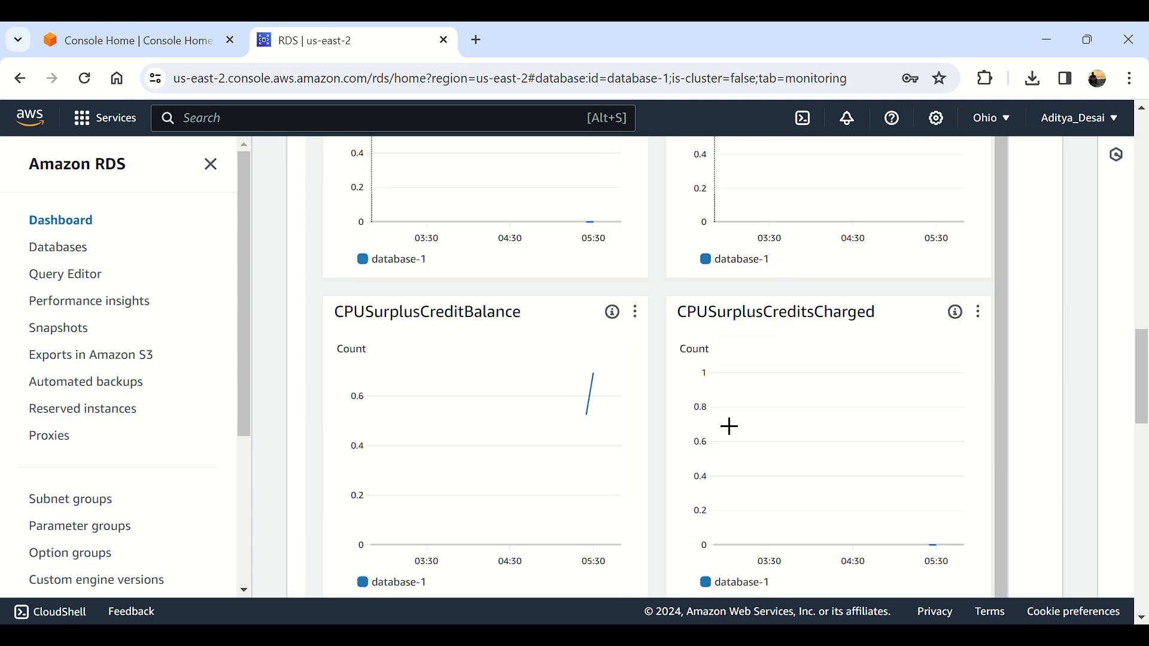
{"action": "scroll", "coordinate": [731, 426], "scroll_direction": "up", "scroll_amount": 3}
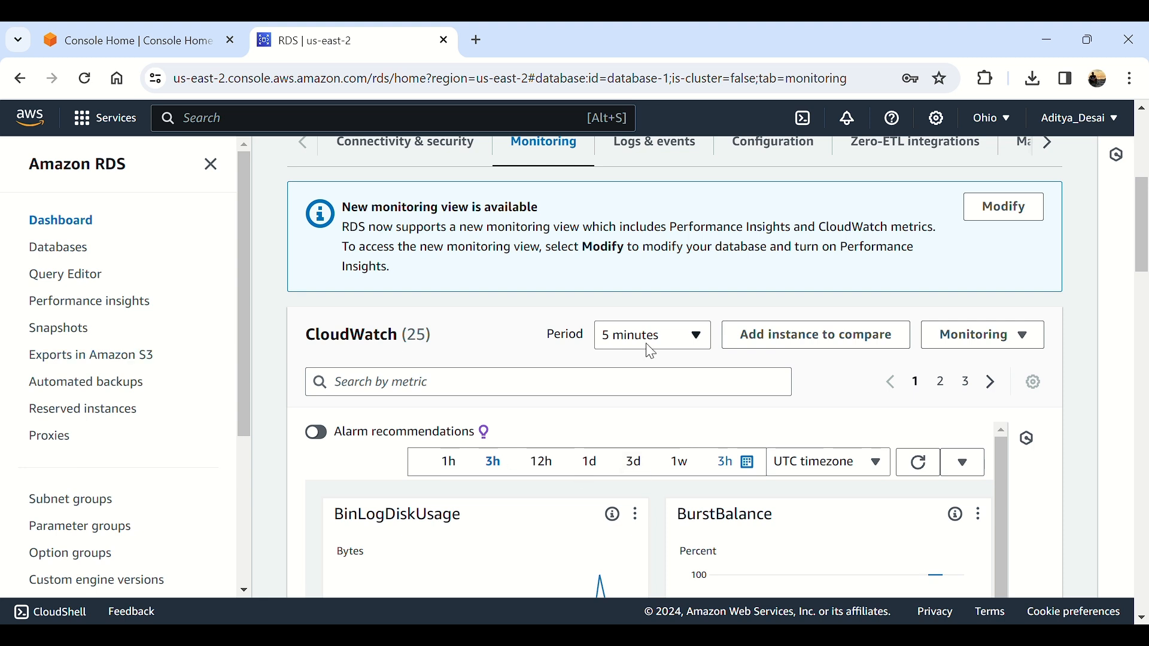
{"action": "left_click", "coordinate": [655, 146]}
{"action": "scroll", "coordinate": [496, 442], "scroll_direction": "down", "scroll_amount": 3}
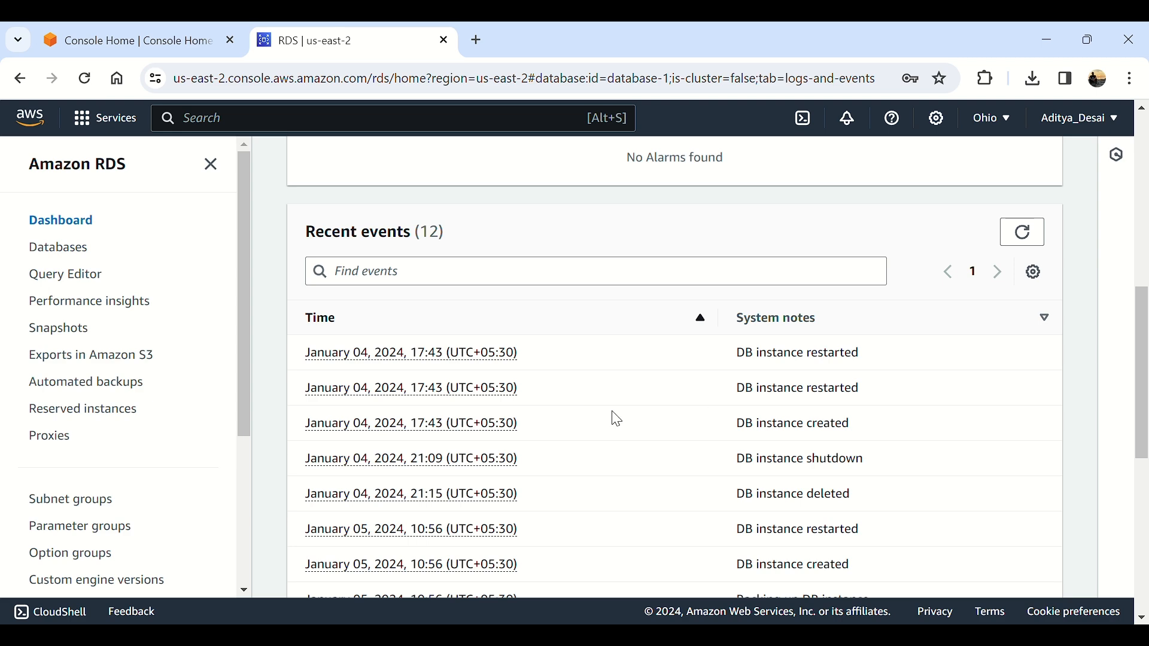
{"action": "scroll", "coordinate": [618, 421], "scroll_direction": "up", "scroll_amount": 5}
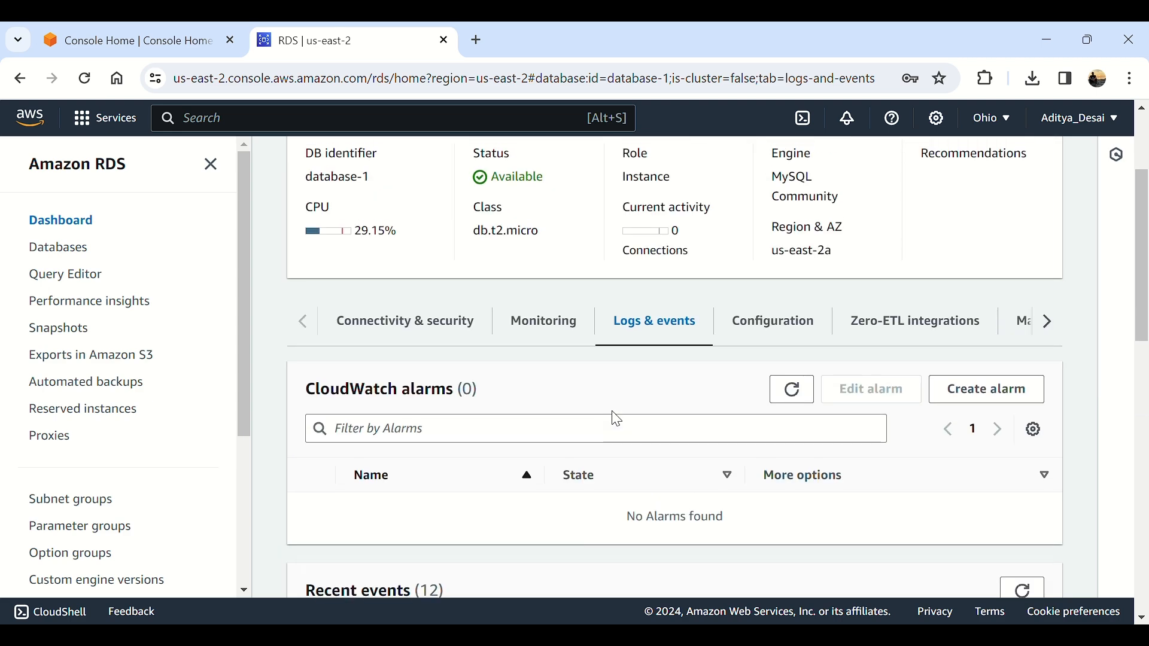
{"action": "scroll", "coordinate": [617, 418], "scroll_direction": "down", "scroll_amount": 5}
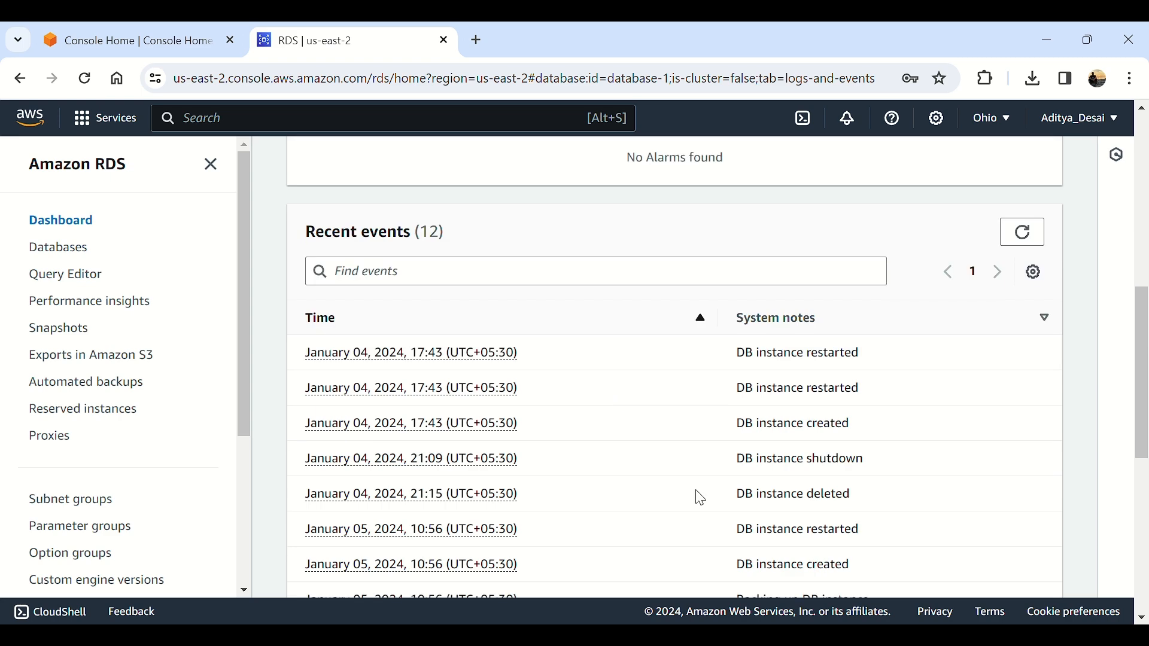
{"action": "scroll", "coordinate": [796, 527], "scroll_direction": "up", "scroll_amount": 8}
{"action": "scroll", "coordinate": [817, 511], "scroll_direction": "down", "scroll_amount": 4}
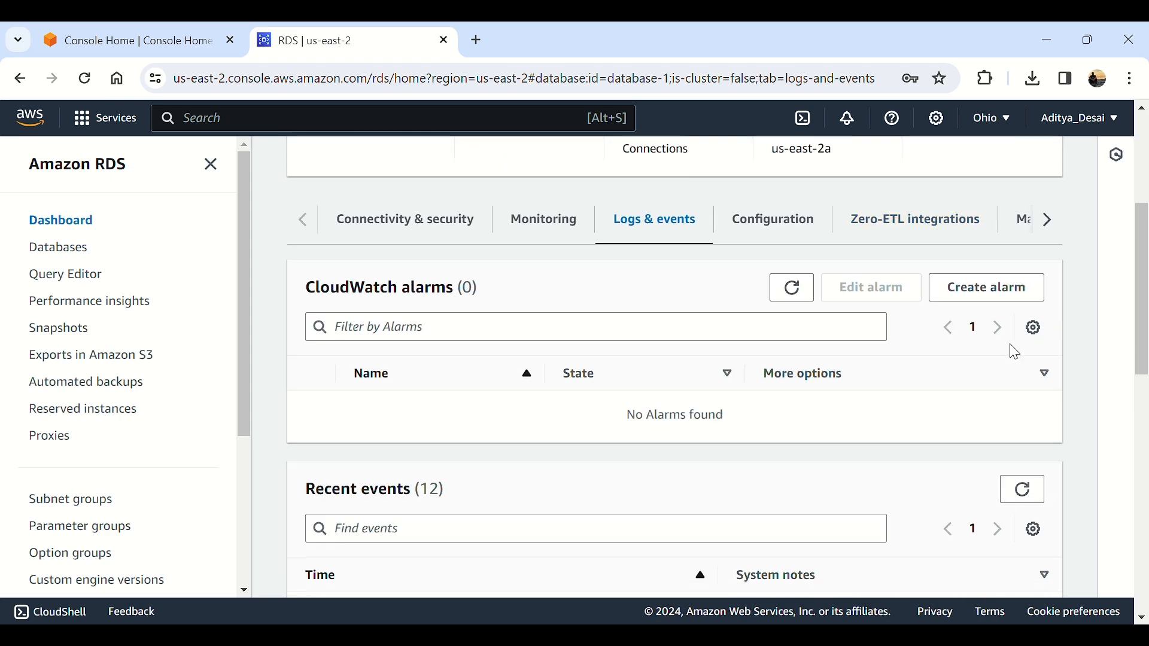
{"action": "left_click", "coordinate": [988, 288]}
{"action": "scroll", "coordinate": [335, 429], "scroll_direction": "down", "scroll_amount": 3}
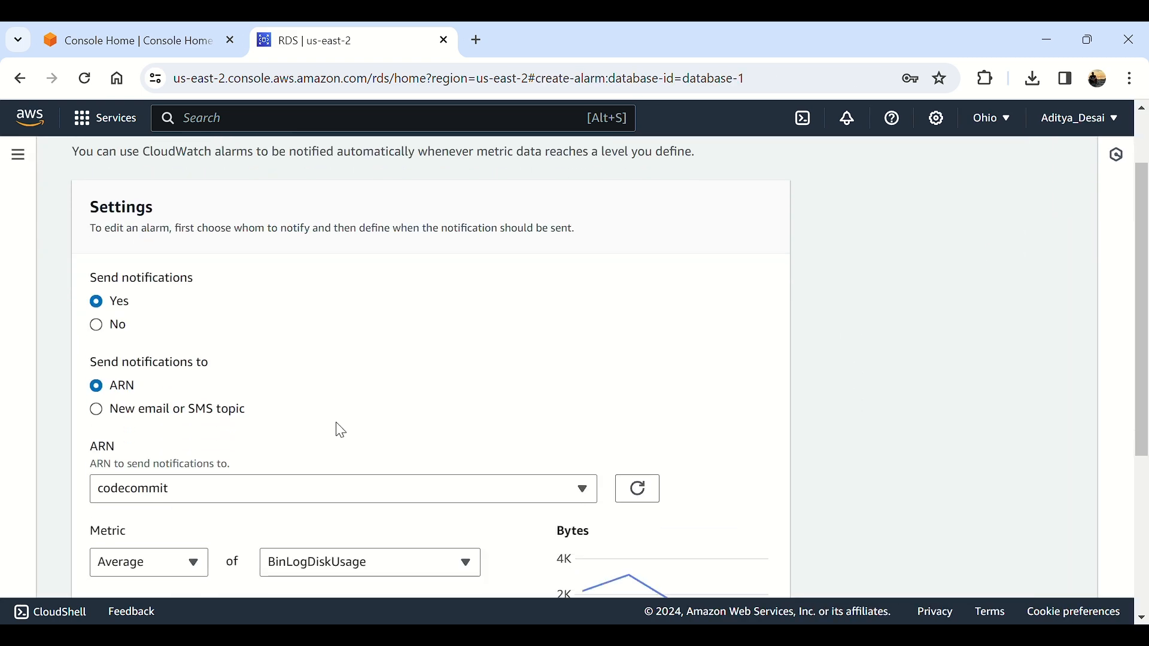
{"action": "scroll", "coordinate": [340, 430], "scroll_direction": "down", "scroll_amount": 3}
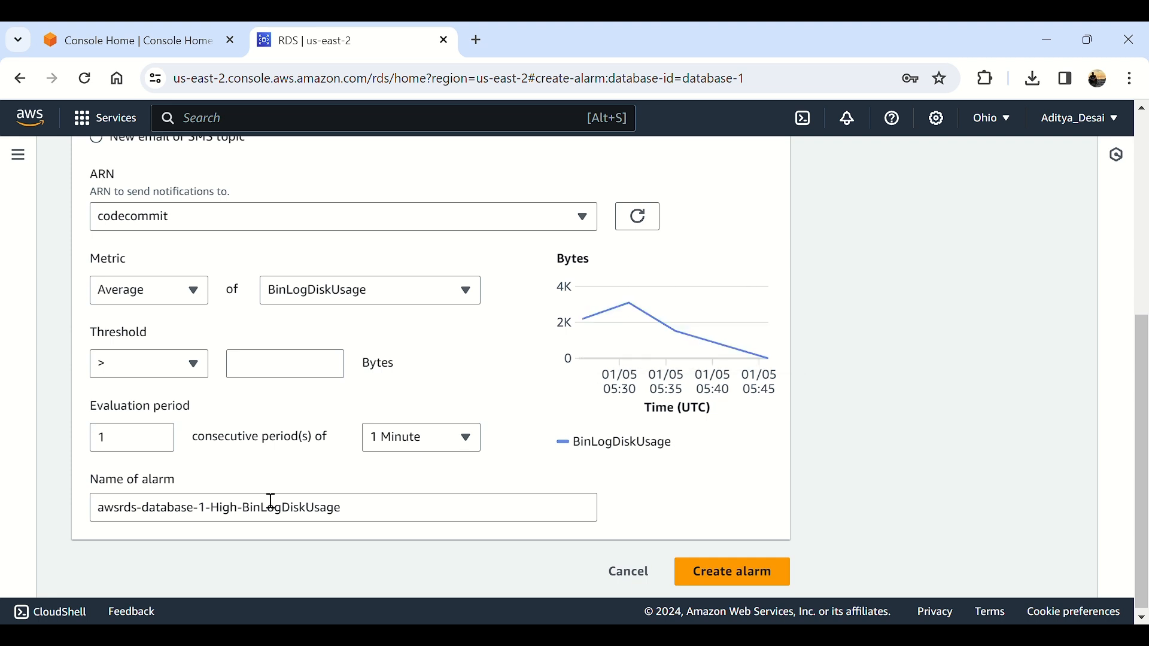
{"action": "scroll", "coordinate": [455, 461], "scroll_direction": "up", "scroll_amount": 5}
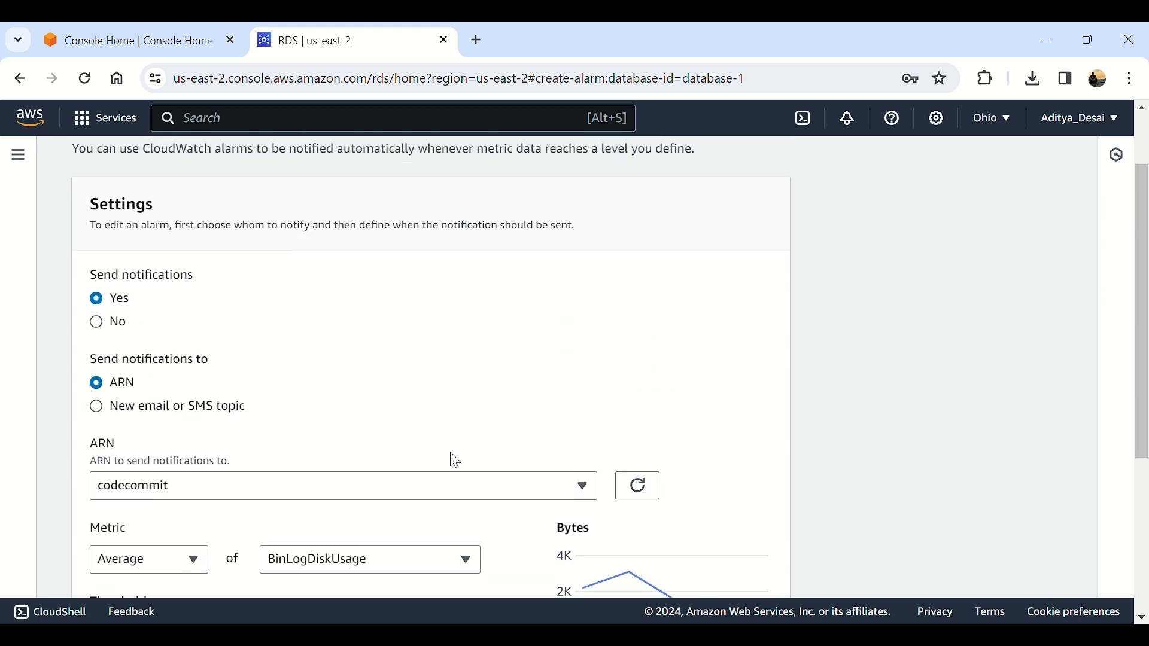
{"action": "scroll", "coordinate": [455, 460], "scroll_direction": "down", "scroll_amount": 5}
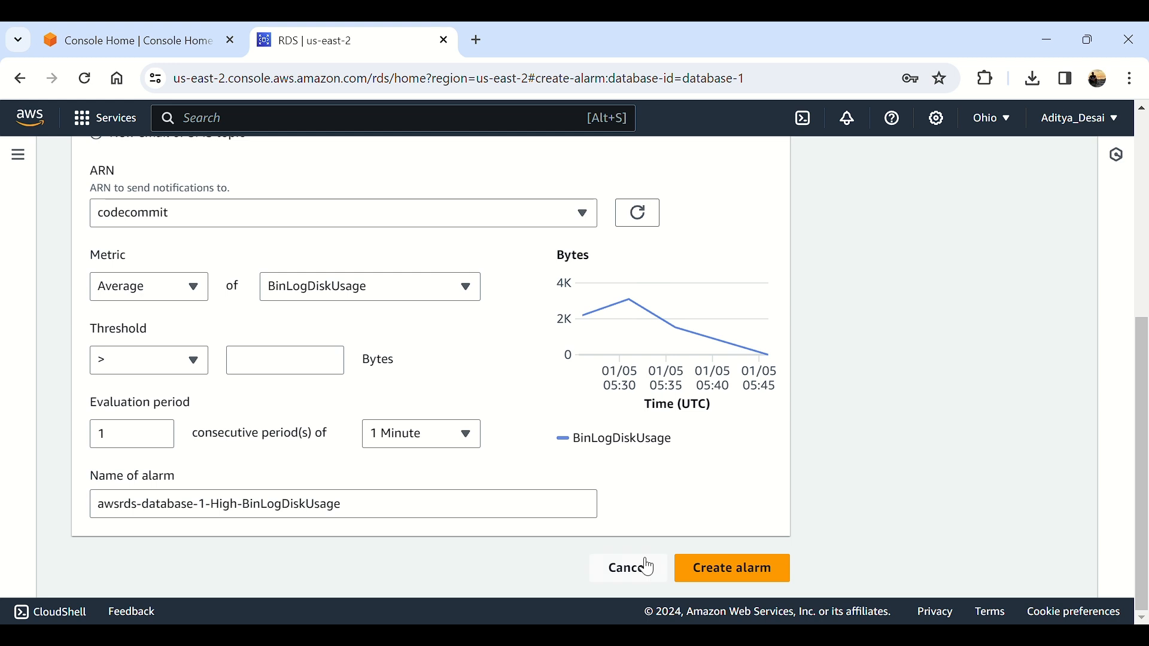
{"action": "left_click", "coordinate": [648, 567]}
{"action": "scroll", "coordinate": [634, 419], "scroll_direction": "up", "scroll_amount": 5}
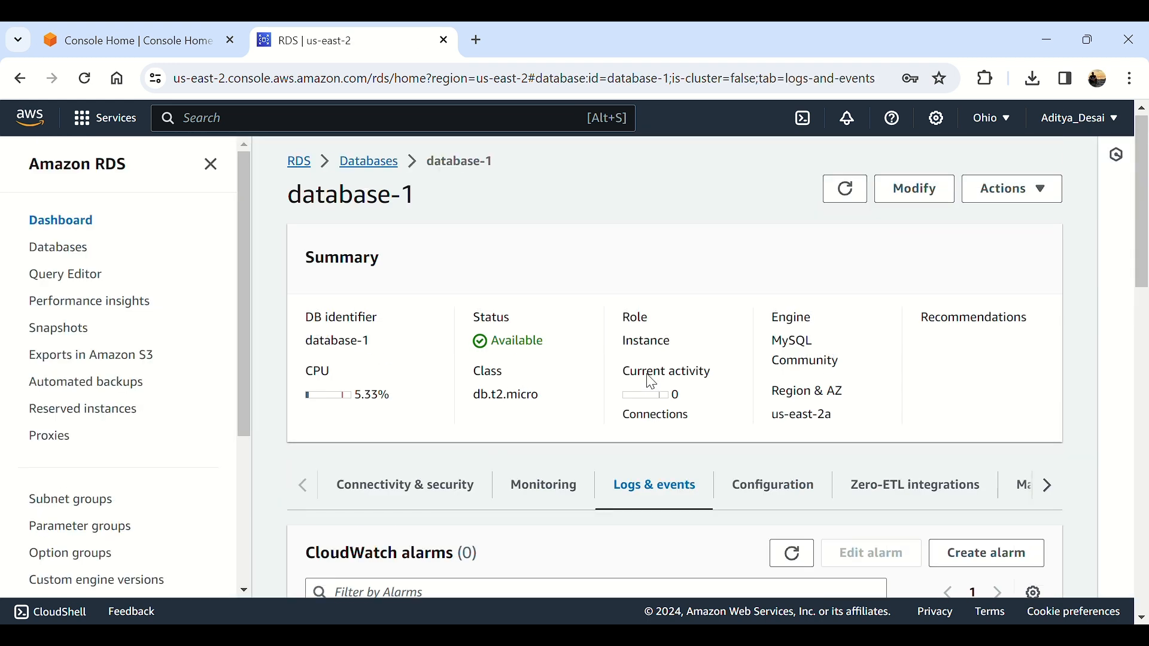
Step: Highlight database-1's configuration values: DB name testdb, 1 vCPU, 1 GB RAM and 20 GiB storage
{"action": "left_click", "coordinate": [788, 486]}
{"action": "scroll", "coordinate": [764, 441], "scroll_direction": "down", "scroll_amount": 5}
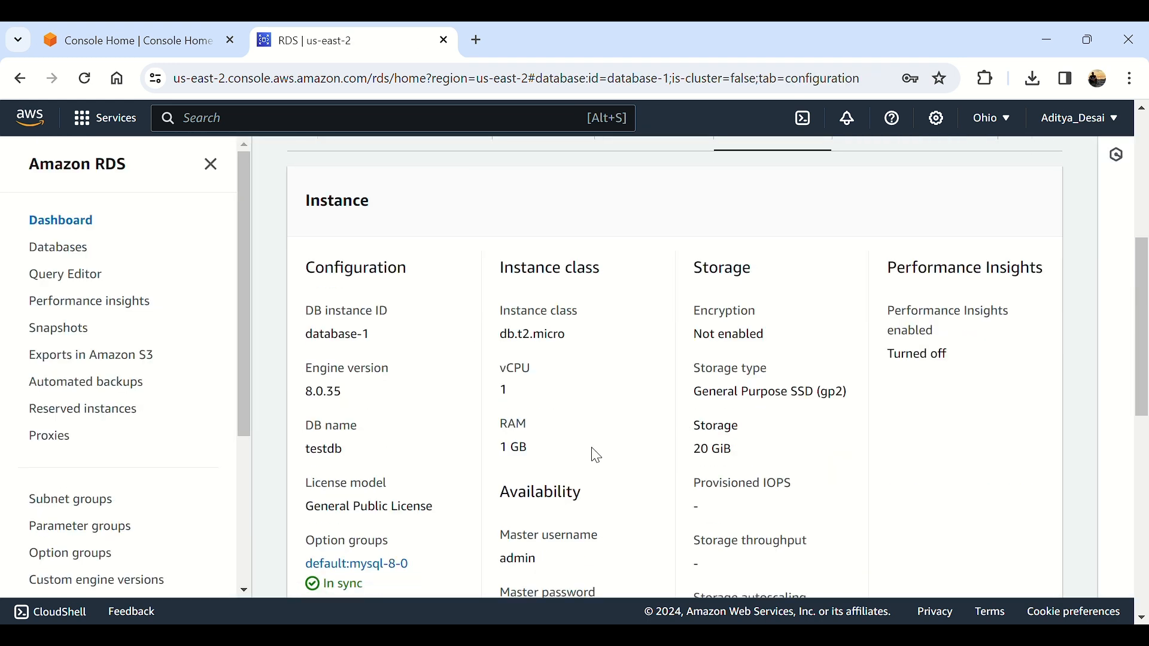
{"action": "double_click", "coordinate": [324, 451]}
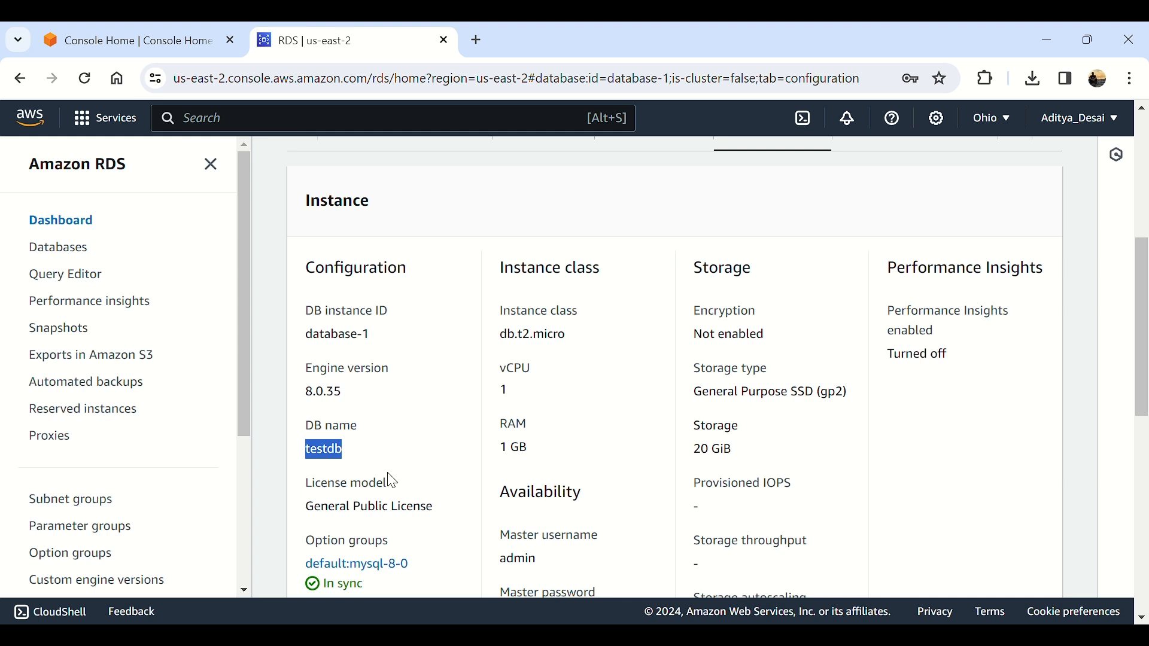
{"action": "double_click", "coordinate": [508, 392]}
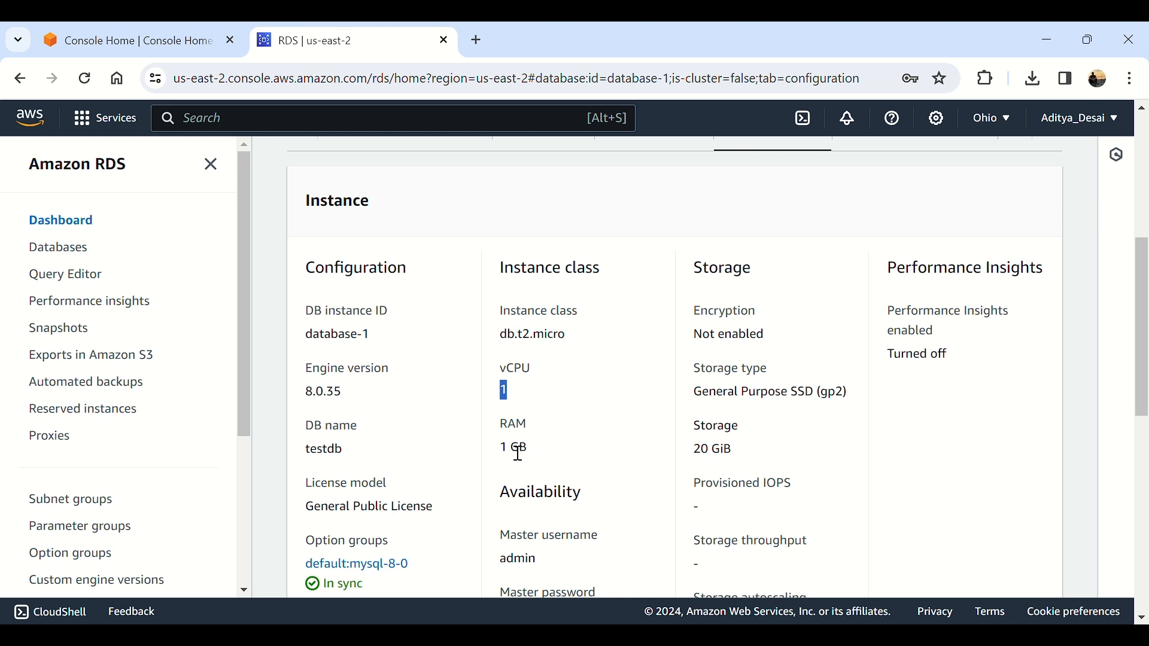
{"action": "left_click", "coordinate": [508, 393]}
{"action": "triple_click", "coordinate": [518, 446]}
{"action": "double_click", "coordinate": [702, 450]}
{"action": "left_click_drag", "start_coordinate": [738, 464], "coordinate": [788, 459]}
{"action": "scroll", "coordinate": [432, 458], "scroll_direction": "down", "scroll_amount": 1}
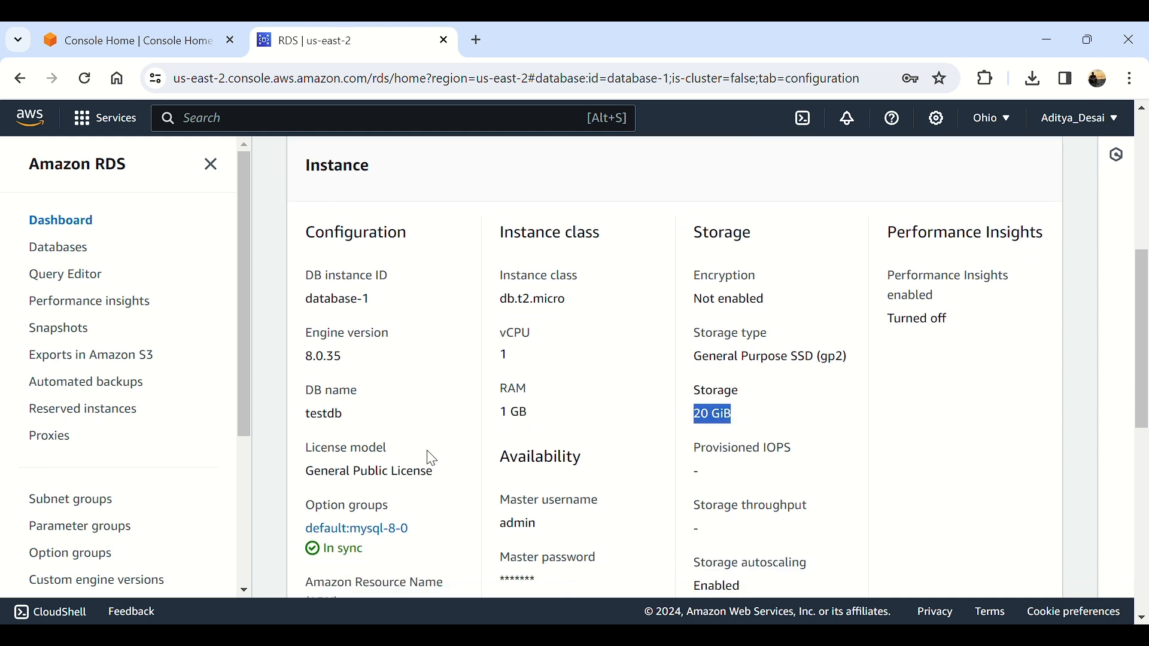
{"action": "scroll", "coordinate": [432, 458], "scroll_direction": "down", "scroll_amount": 5}
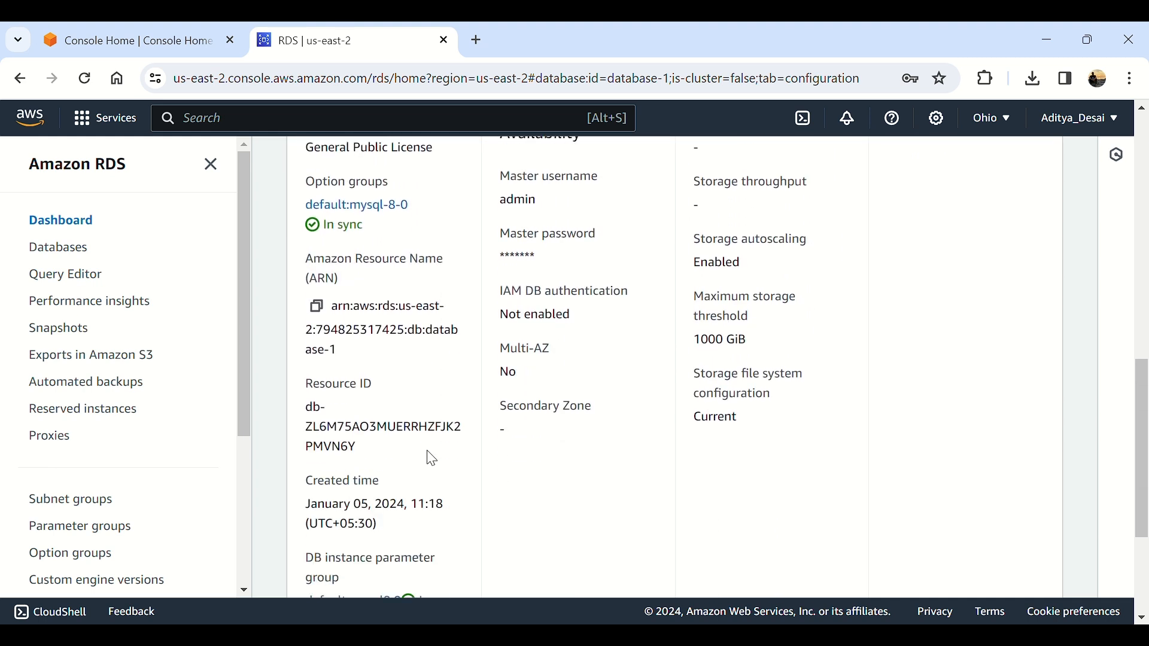
{"action": "scroll", "coordinate": [432, 458], "scroll_direction": "up", "scroll_amount": 6}
Step: Look through database-1's Maintenance & backups section, which shows no snapshots
{"action": "left_click", "coordinate": [919, 409]}
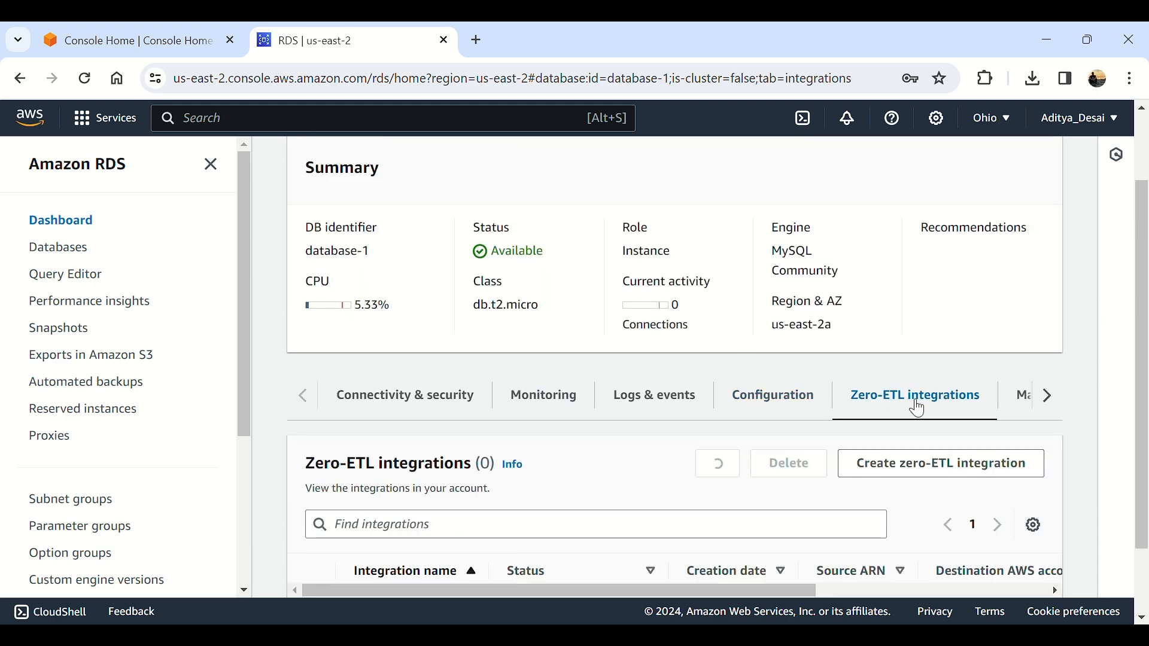
{"action": "scroll", "coordinate": [919, 409], "scroll_direction": "down", "scroll_amount": 3}
{"action": "scroll", "coordinate": [996, 387], "scroll_direction": "up", "scroll_amount": 4}
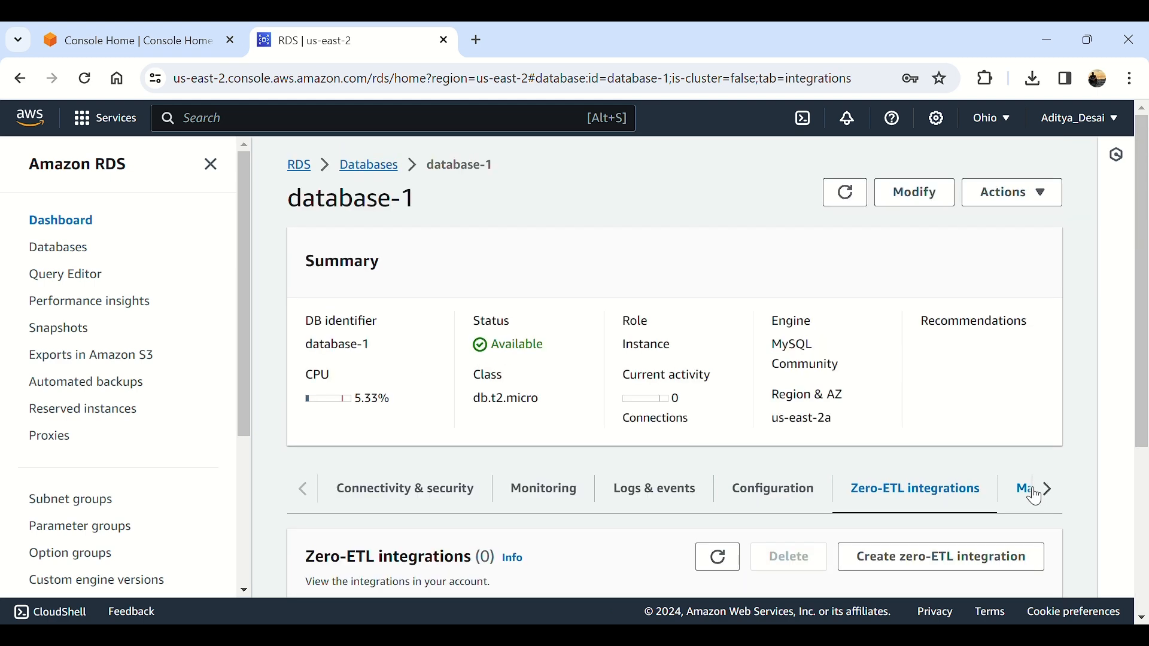
{"action": "scroll", "coordinate": [1035, 501], "scroll_direction": "down", "scroll_amount": 1}
{"action": "left_click", "coordinate": [1048, 398]}
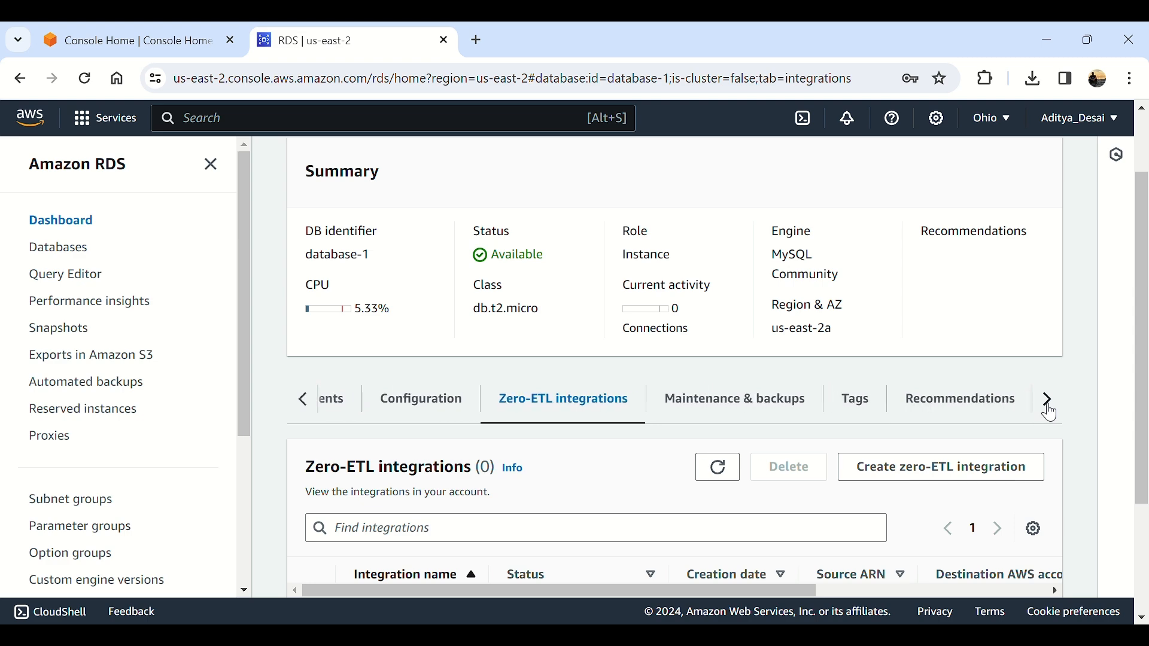
{"action": "left_click", "coordinate": [742, 401]}
{"action": "scroll", "coordinate": [745, 404], "scroll_direction": "down", "scroll_amount": 4}
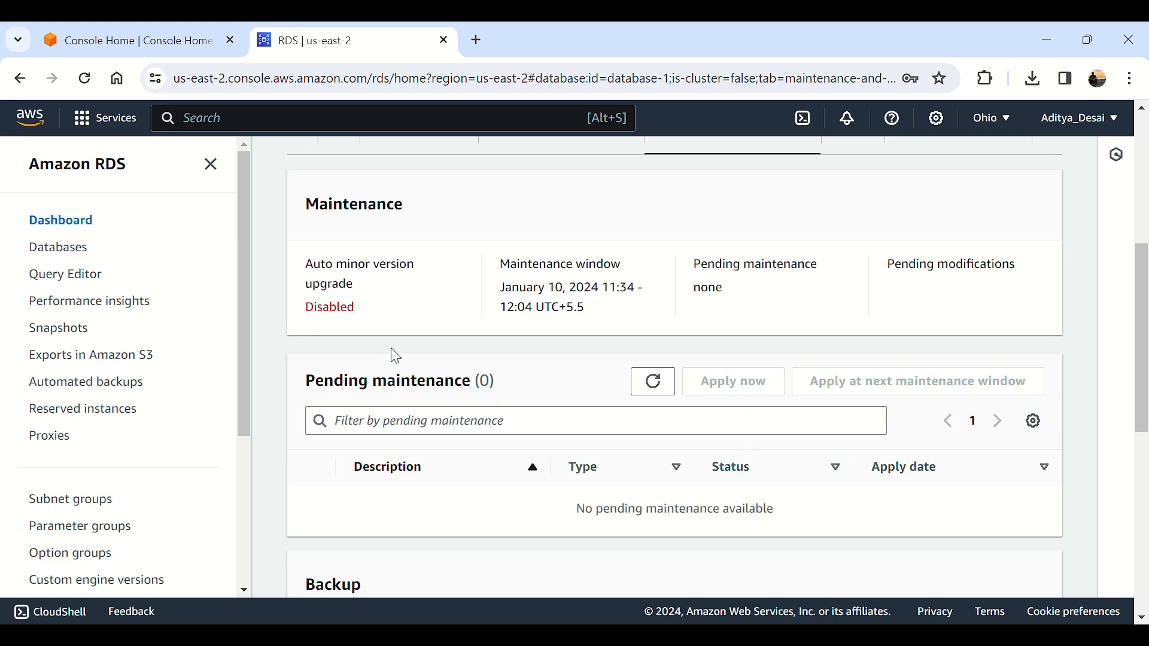
{"action": "scroll", "coordinate": [372, 324], "scroll_direction": "down", "scroll_amount": 5}
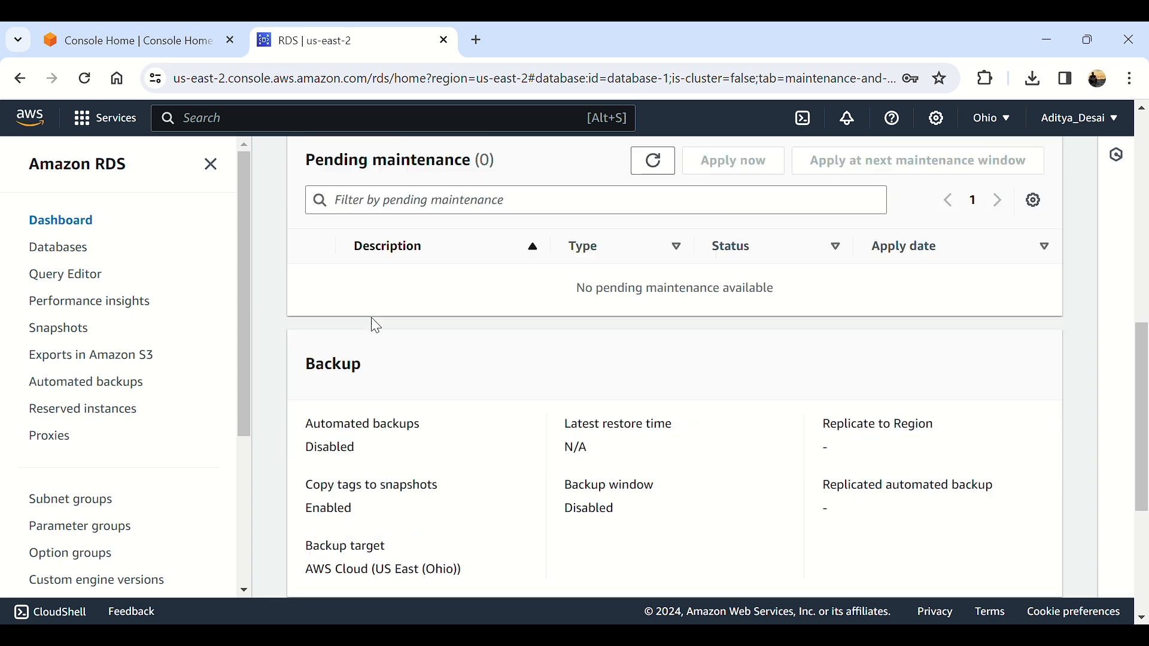
{"action": "scroll", "coordinate": [372, 349], "scroll_direction": "down", "scroll_amount": 1}
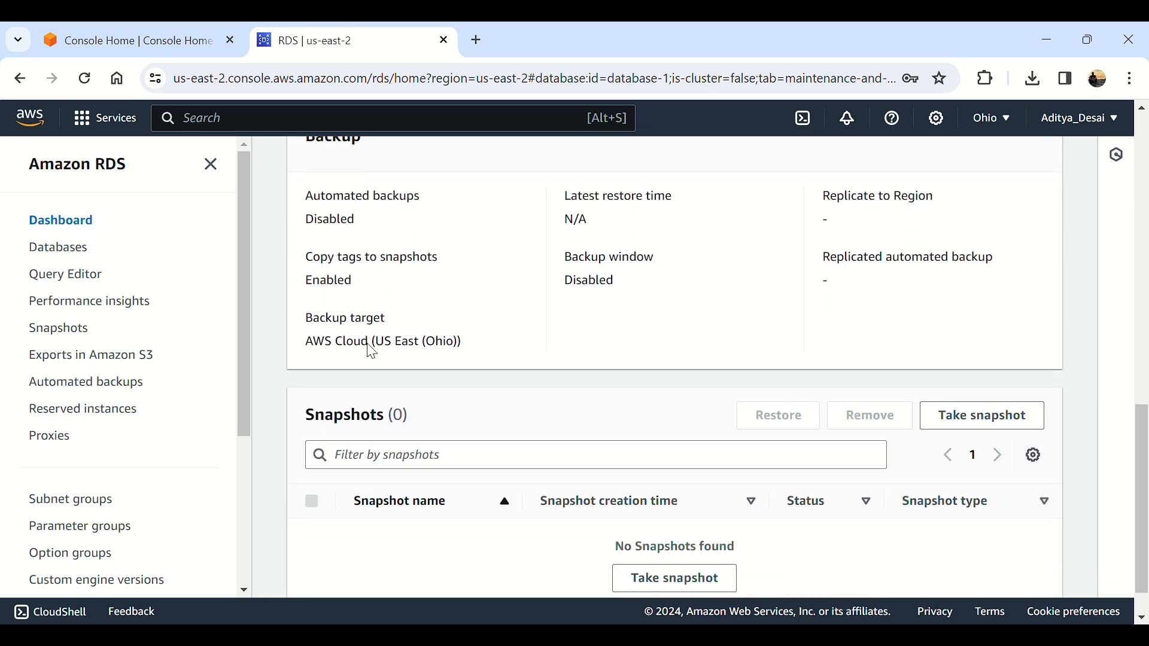
{"action": "scroll", "coordinate": [373, 352], "scroll_direction": "down", "scroll_amount": 1}
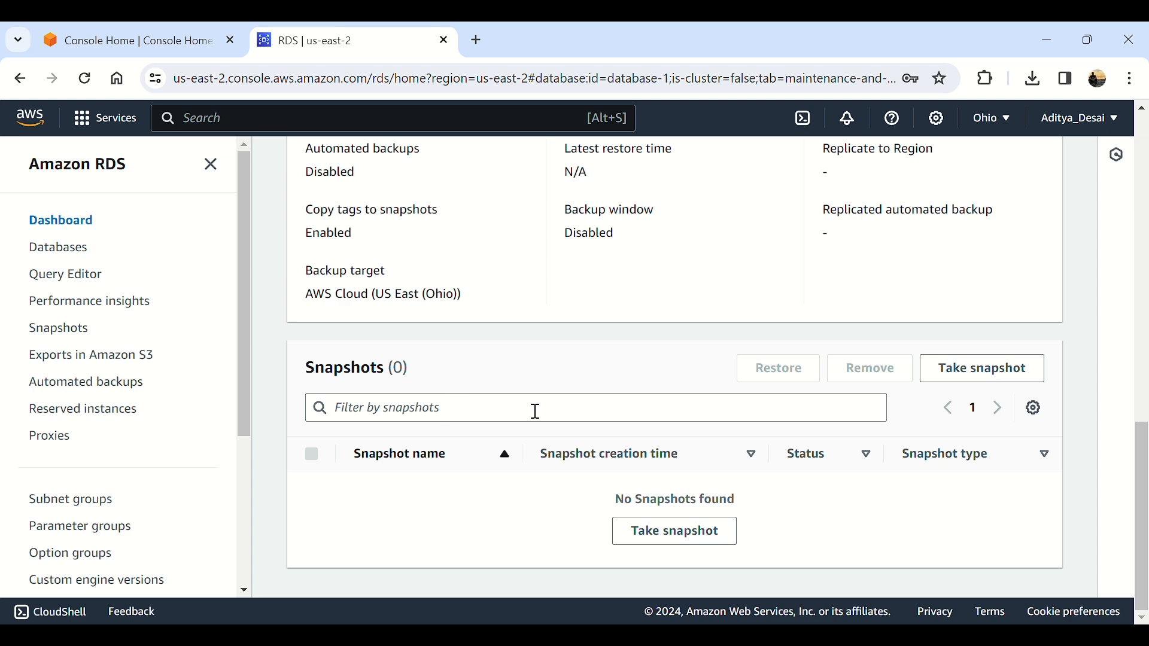
{"action": "scroll", "coordinate": [744, 383], "scroll_direction": "up", "scroll_amount": 9}
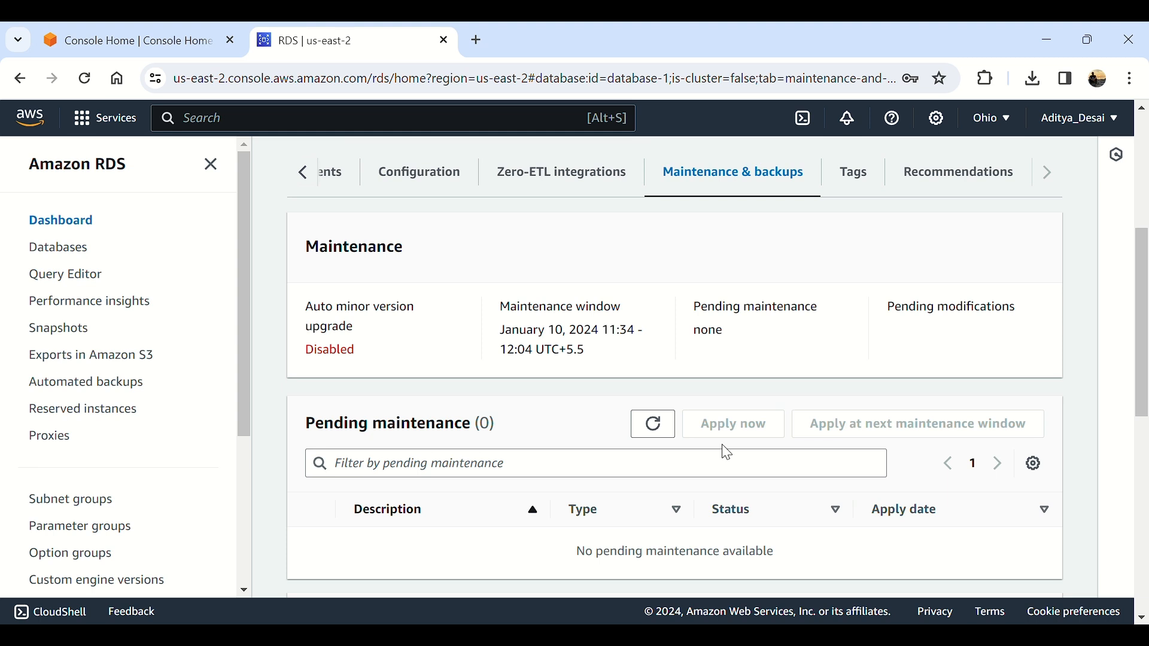
Step: Check database-1's Tags and Recommendations, finding no tags and 0 active recommendations
{"action": "left_click", "coordinate": [859, 192]}
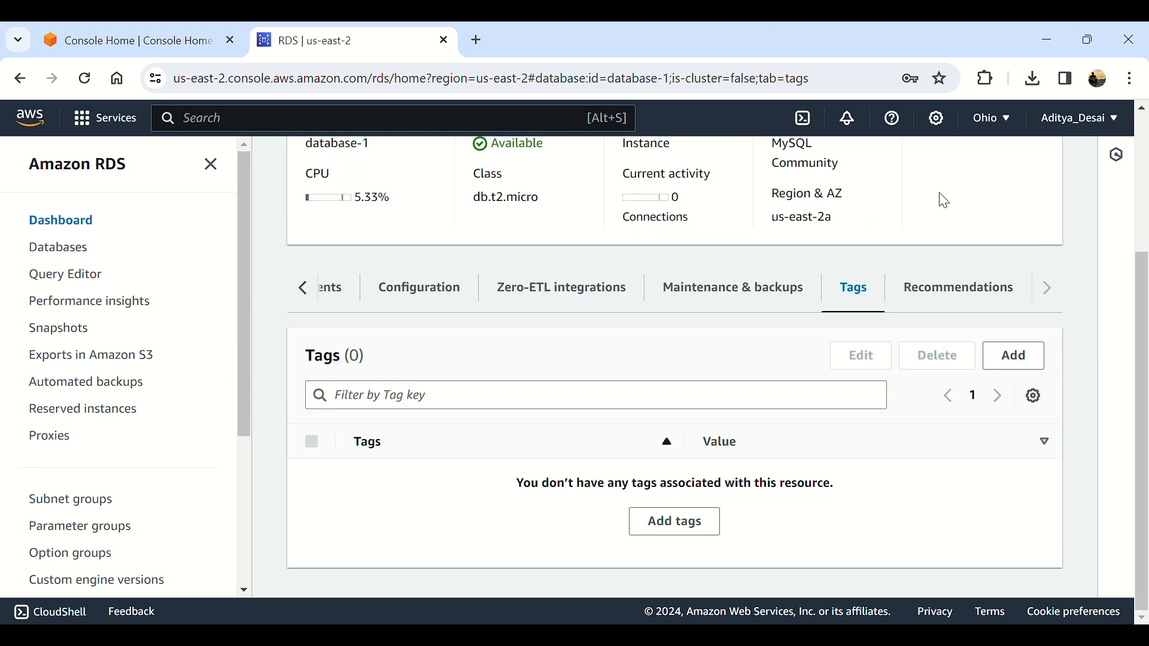
{"action": "left_click", "coordinate": [964, 288]}
{"action": "scroll", "coordinate": [964, 288], "scroll_direction": "down", "scroll_amount": 1}
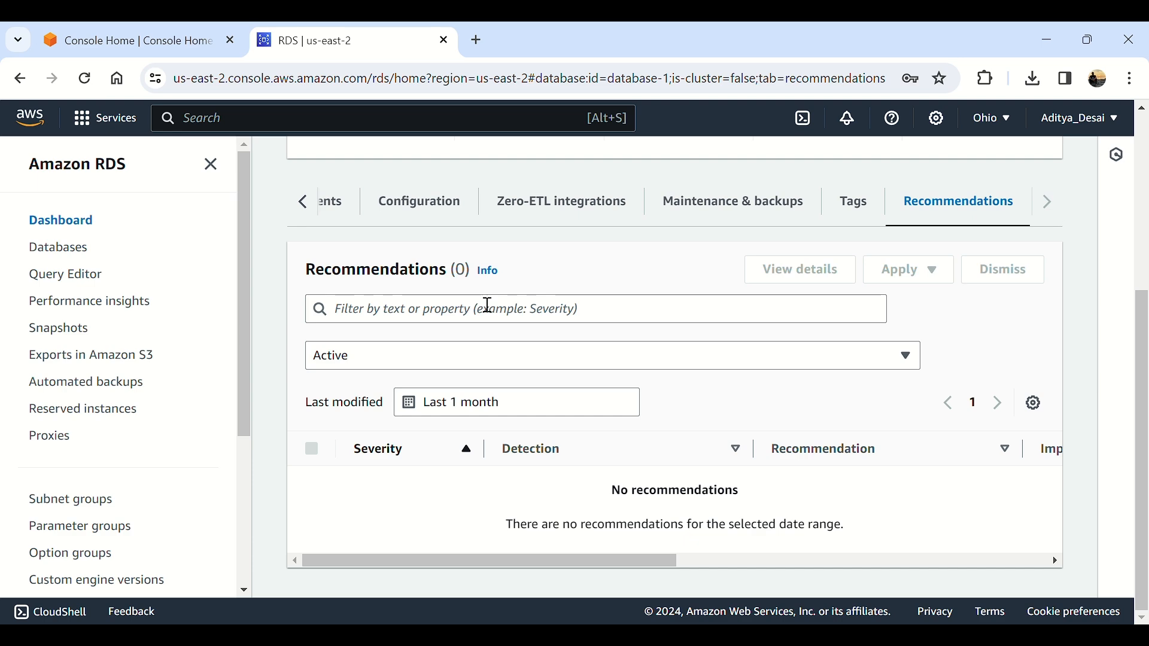
{"action": "left_click", "coordinate": [307, 211]}
{"action": "double_click", "coordinate": [301, 213]}
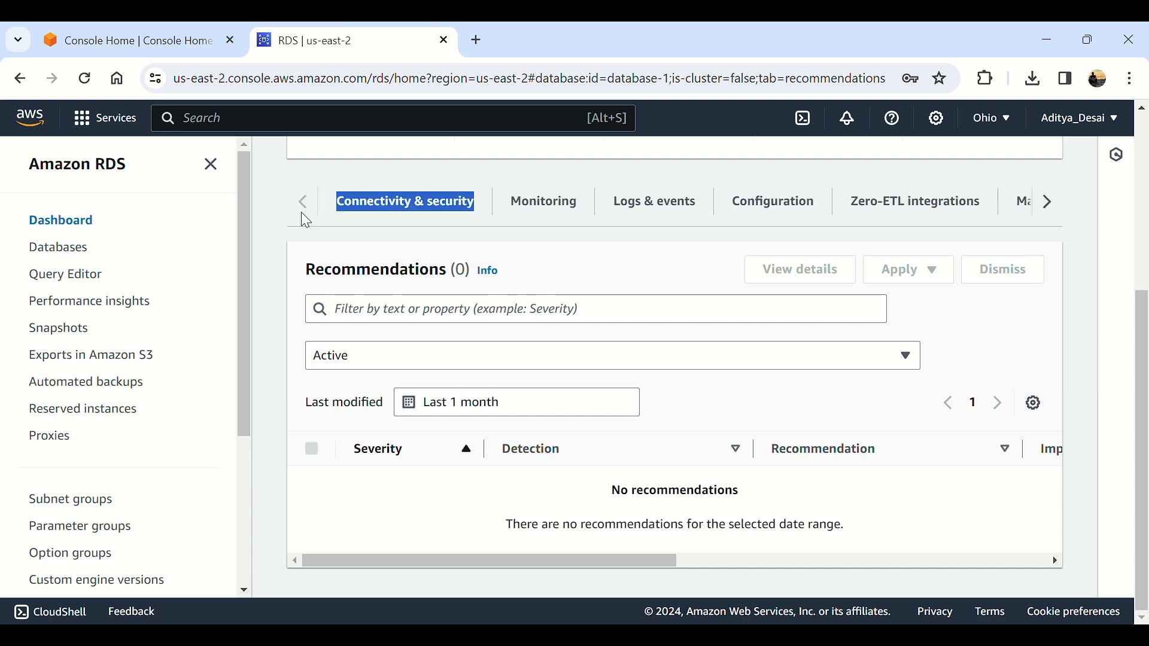
Step: Select database-1's full endpoint hostname under Connectivity & security's Endpoint & port
{"action": "left_click", "coordinate": [393, 210]}
{"action": "scroll", "coordinate": [301, 380], "scroll_direction": "up", "scroll_amount": 4}
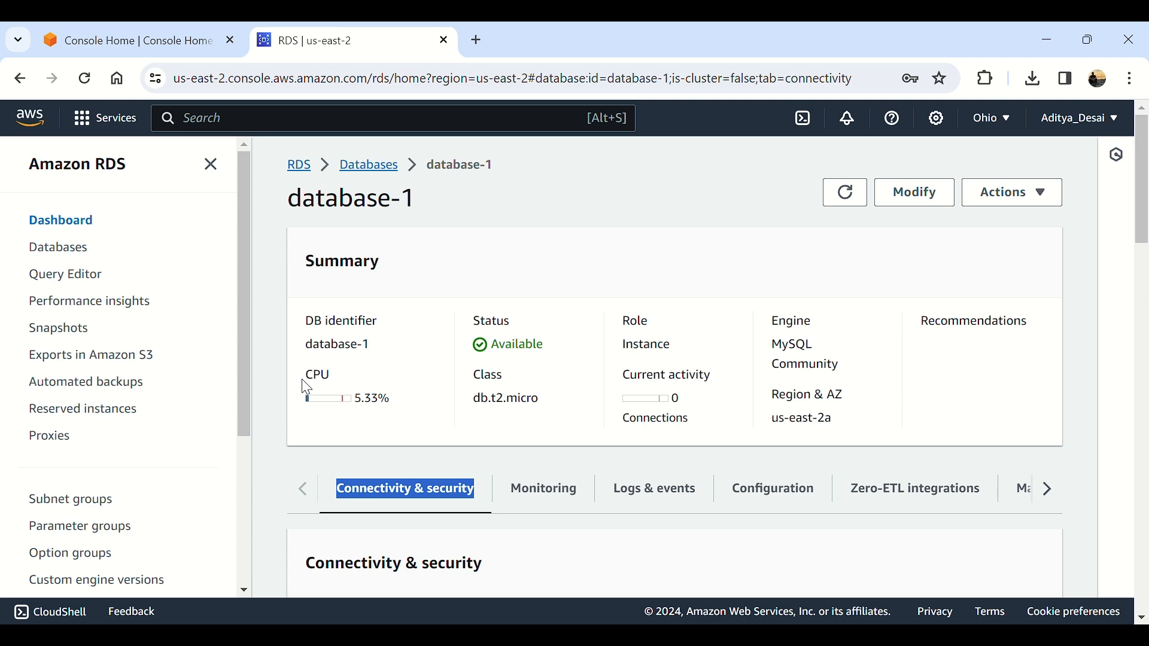
{"action": "scroll", "coordinate": [352, 416], "scroll_direction": "down", "scroll_amount": 5}
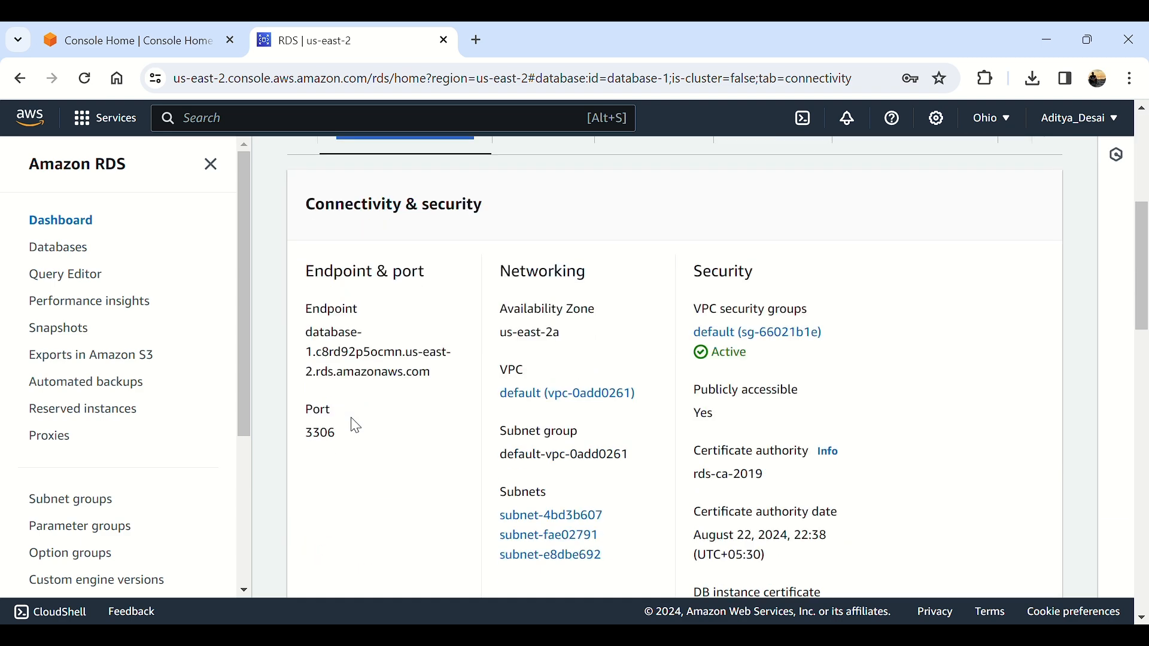
{"action": "left_click_drag", "start_coordinate": [319, 344], "coordinate": [441, 375]}
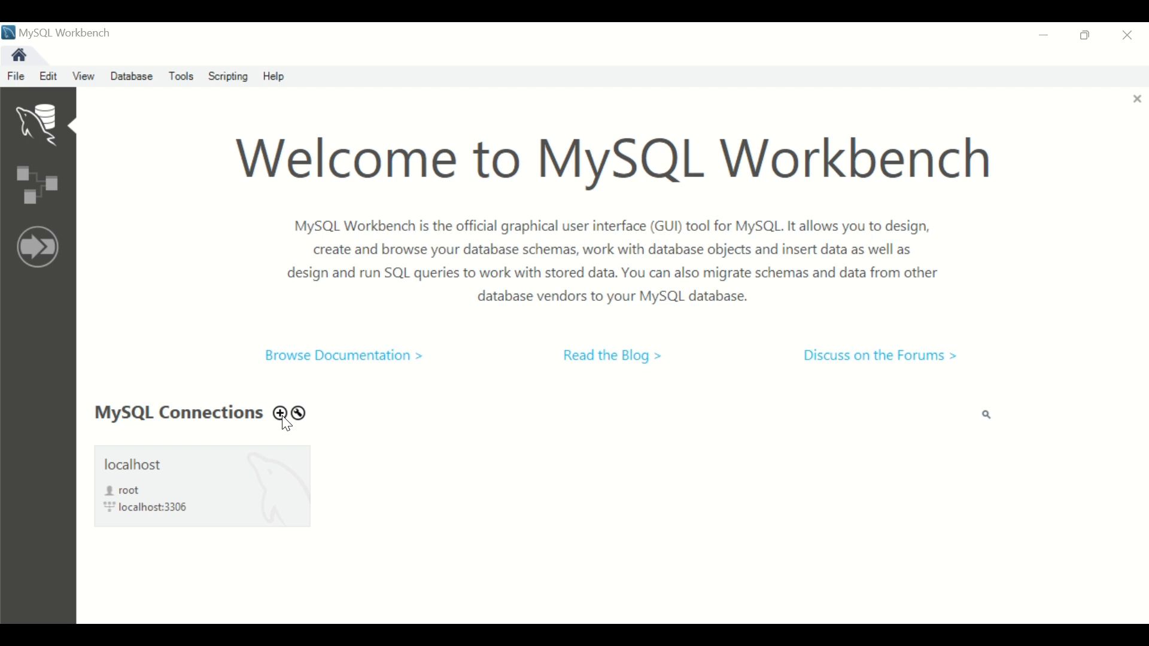
Step: Start a new connection named Test and clear the default 127.0.0.1 hostname
{"action": "left_click", "coordinate": [280, 415]}
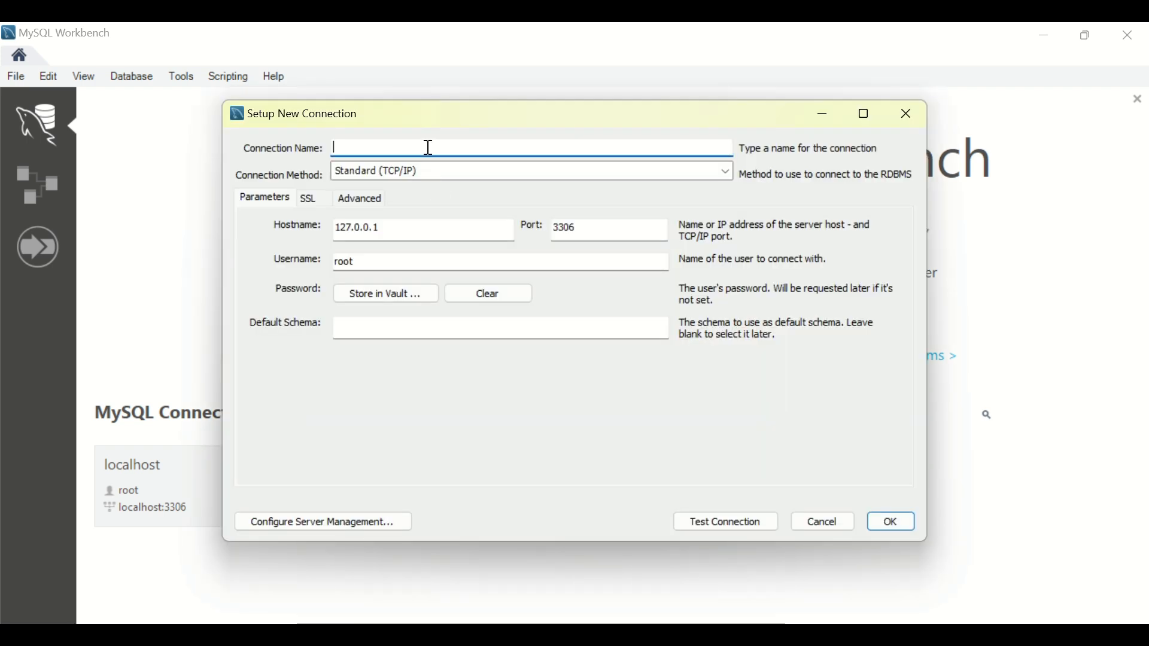
{"action": "type", "text": "Test"}
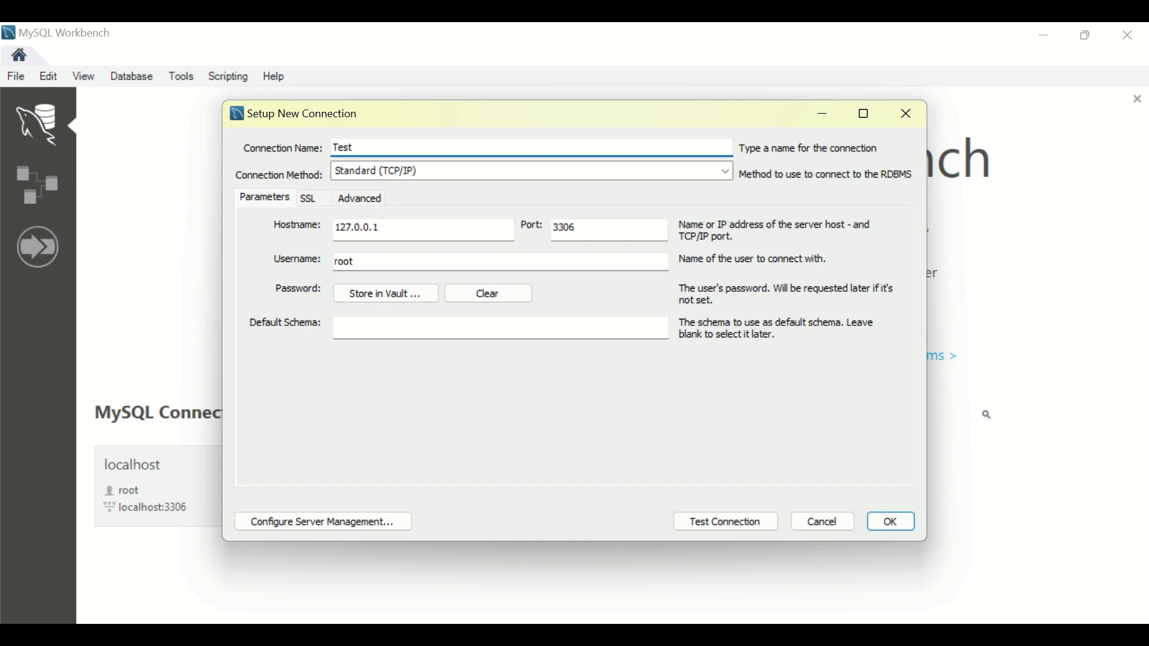
{"action": "left_click", "coordinate": [398, 229]}
{"action": "left_click_drag", "start_coordinate": [398, 228], "coordinate": [318, 225]}
{"action": "key", "text": "BackSpace"}
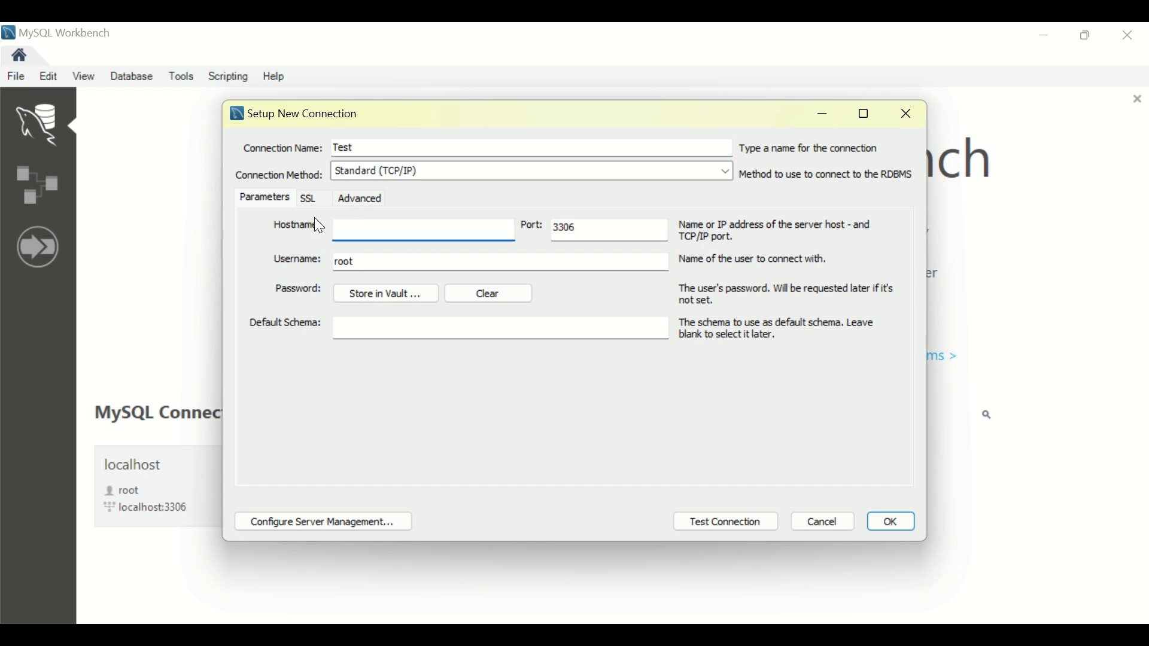
Step: Copy the database-1 RDS endpoint from the browser and paste it as the hostname
{"action": "key", "text": "alt+Tab"}
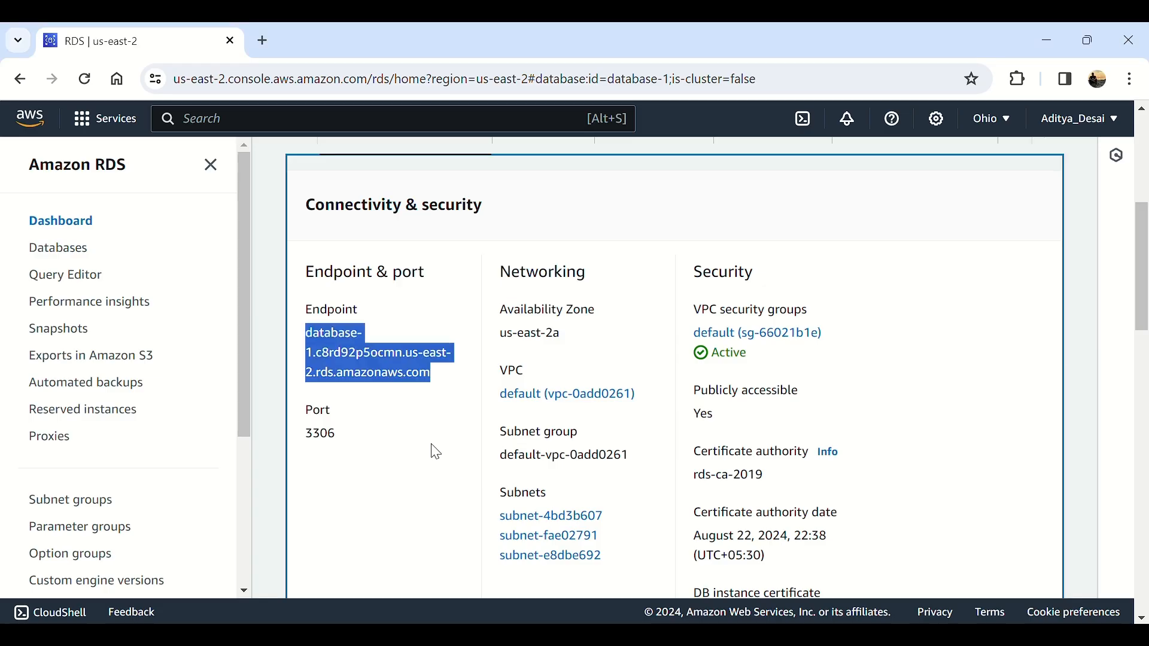
{"action": "left_click", "coordinate": [437, 380]}
{"action": "left_click_drag", "start_coordinate": [436, 380], "coordinate": [303, 335]}
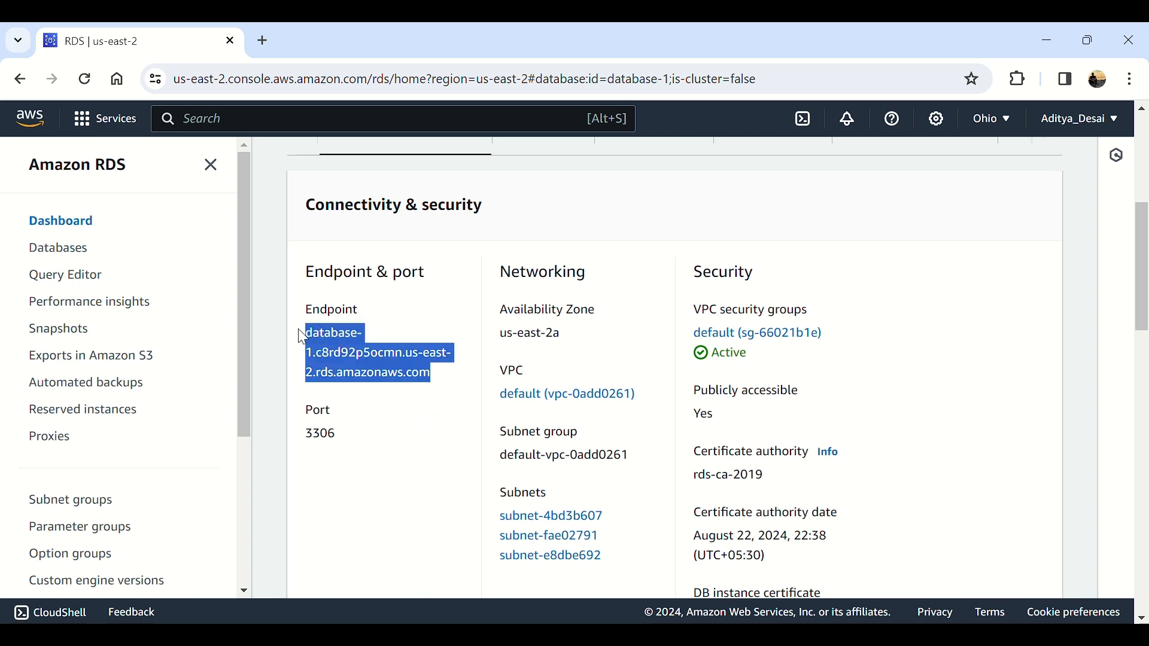
{"action": "key", "text": "ctrl+c"}
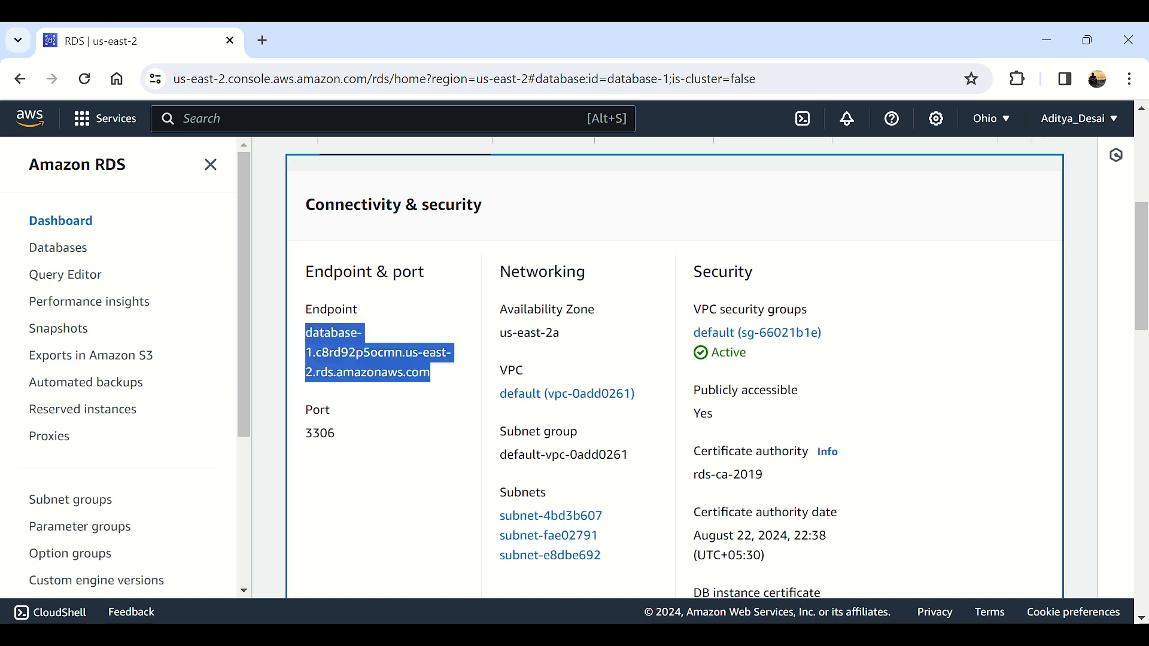
{"action": "left_click", "coordinate": [601, 593]}
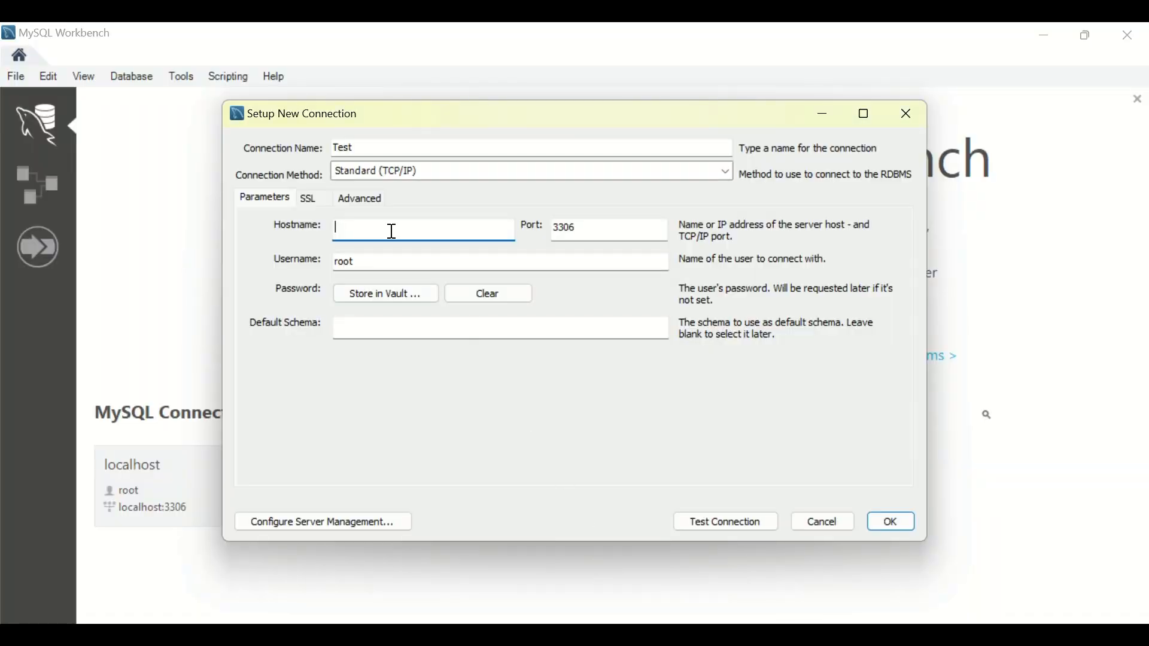
{"action": "key", "text": "ctrl+v"}
Step: Set username admin, store the account password in the vault, and save the tested connection
{"action": "left_click_drag", "start_coordinate": [410, 262], "coordinate": [263, 279]}
{"action": "type", "text": "admin"}
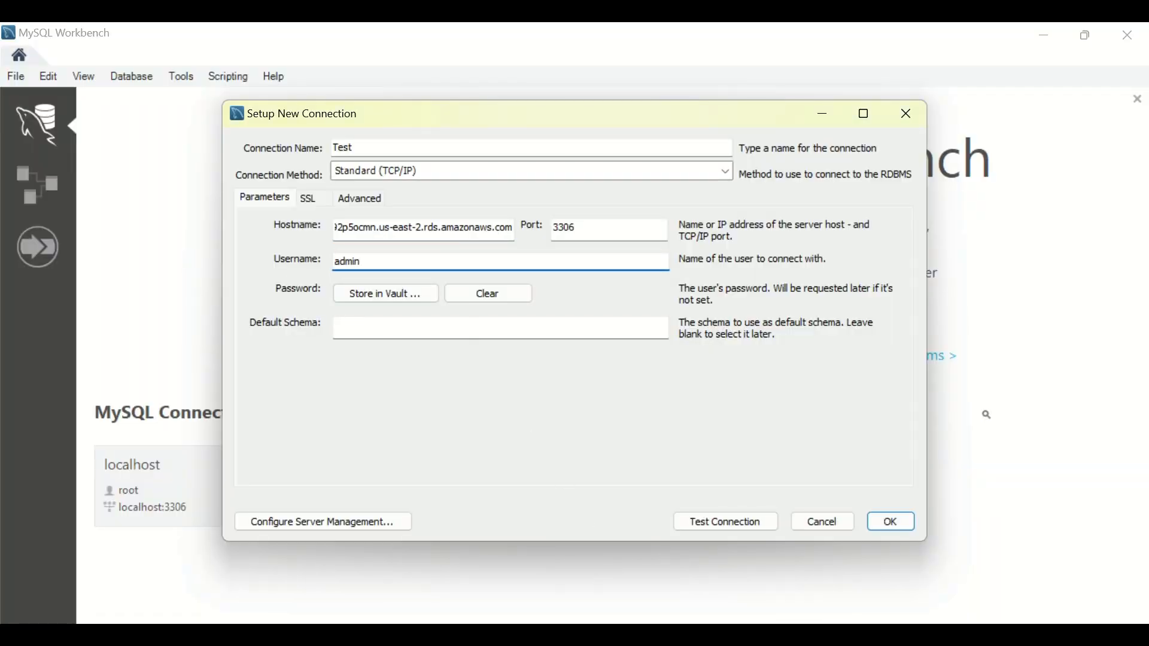
{"action": "left_click", "coordinate": [368, 289]}
{"action": "type", "text": "*********"}
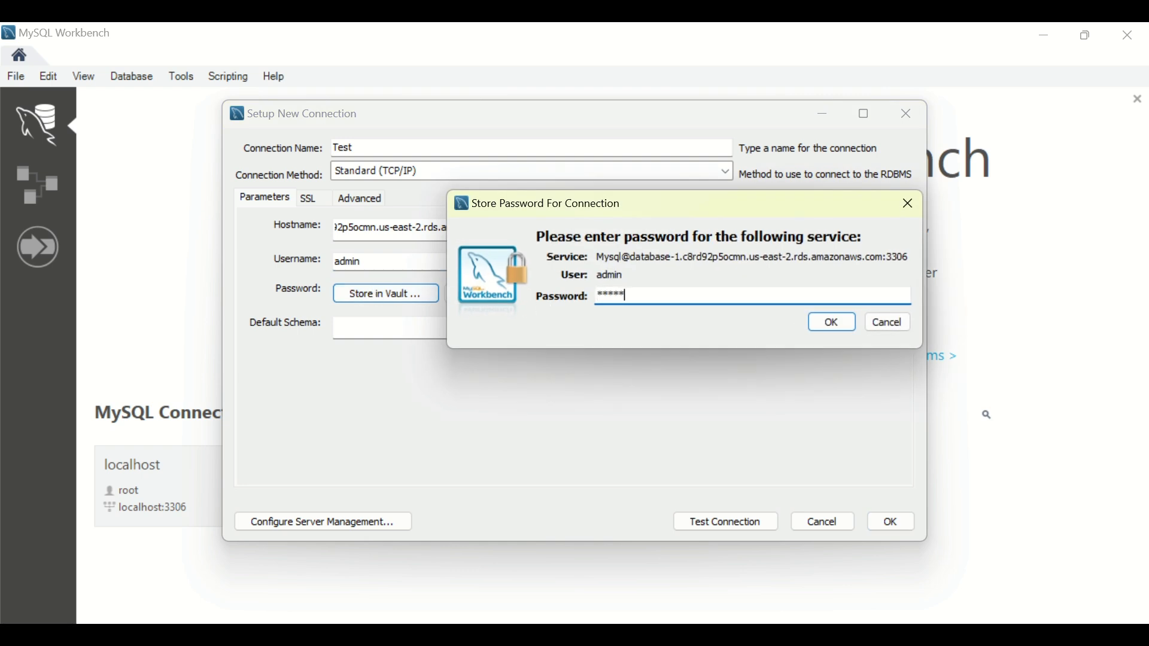
{"action": "left_click", "coordinate": [829, 322]}
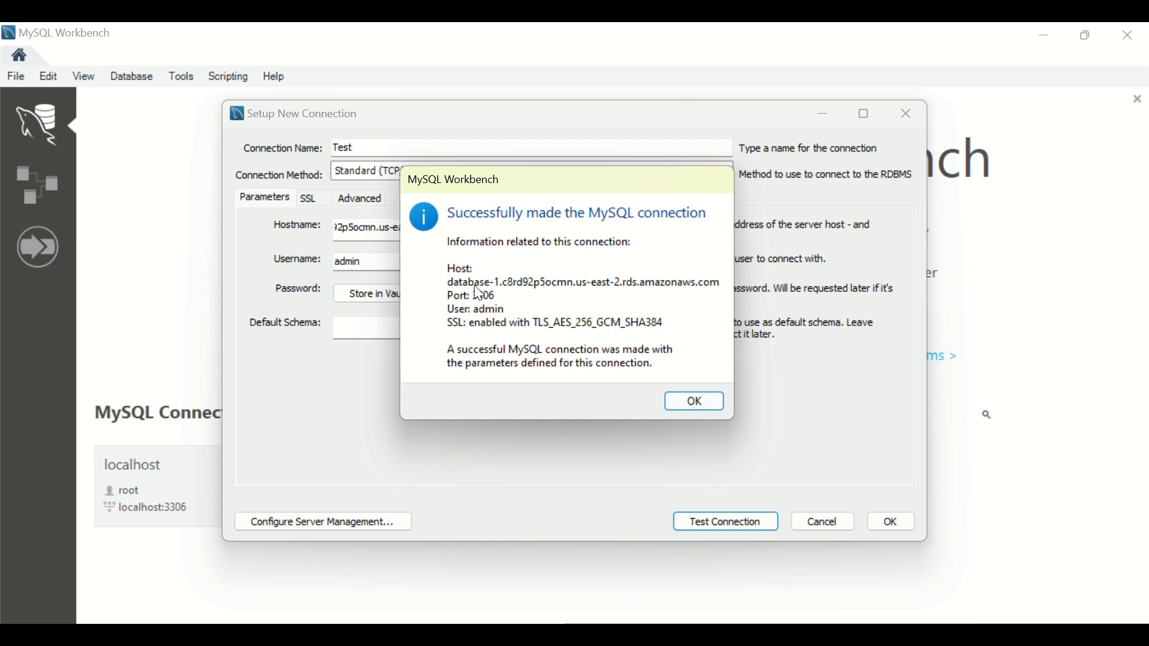
{"action": "left_click", "coordinate": [706, 404]}
{"action": "left_click", "coordinate": [892, 523]}
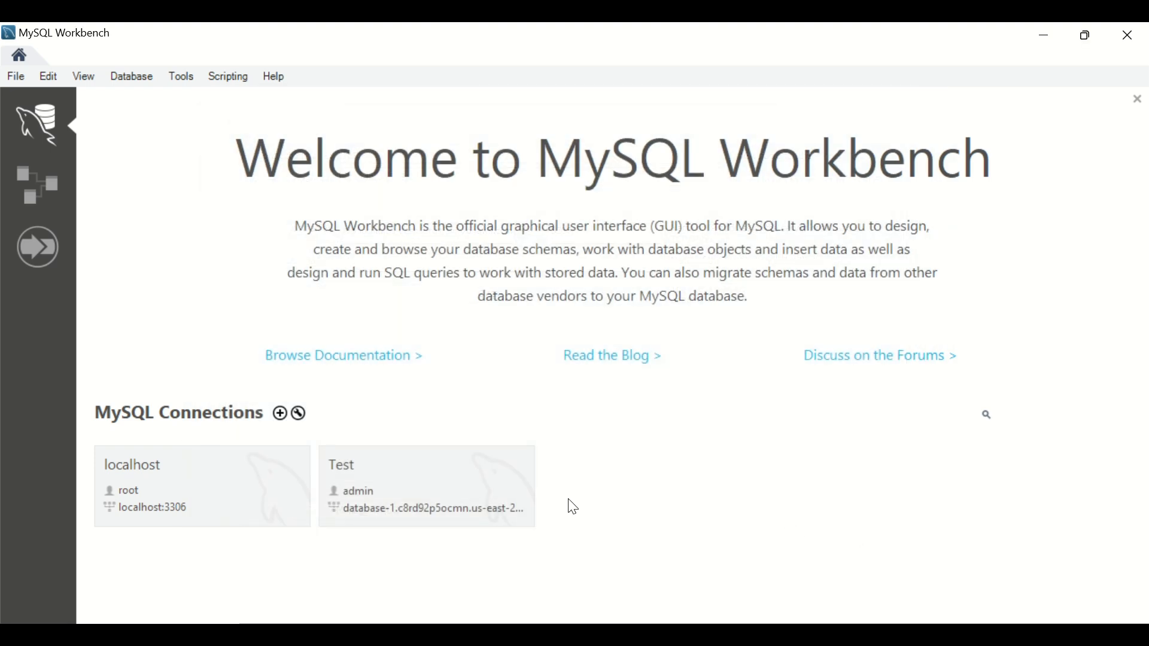
Step: Open the Test connection and view the testdb schema in the Schemas navigator
{"action": "left_click", "coordinate": [479, 492]}
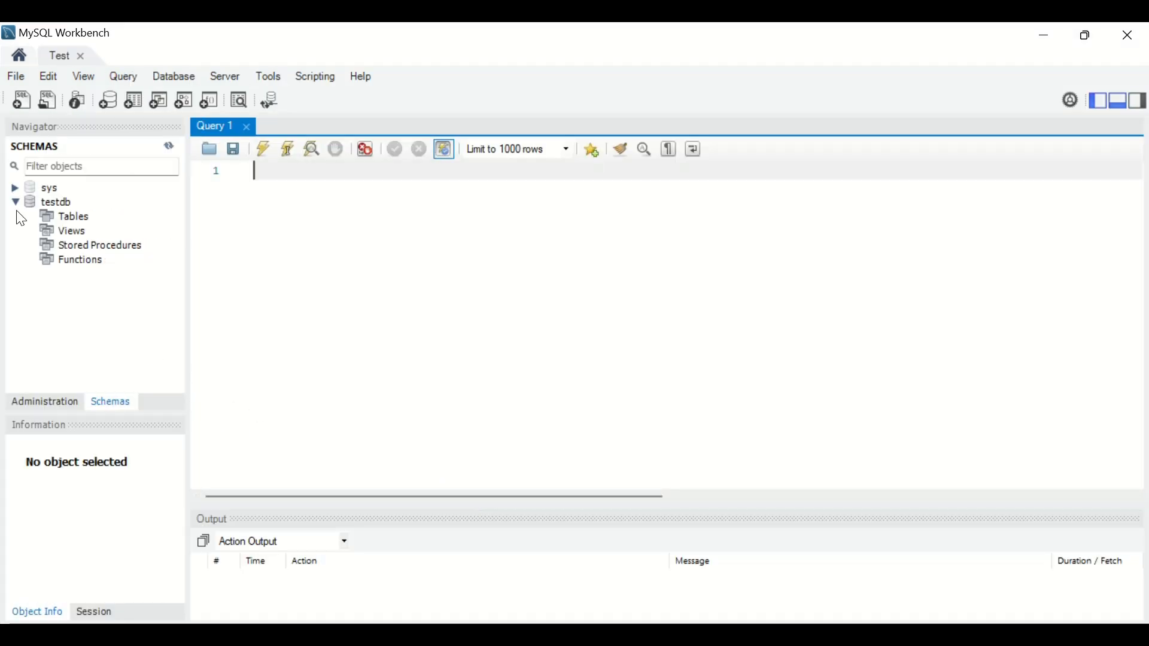
{"action": "left_click", "coordinate": [45, 206]}
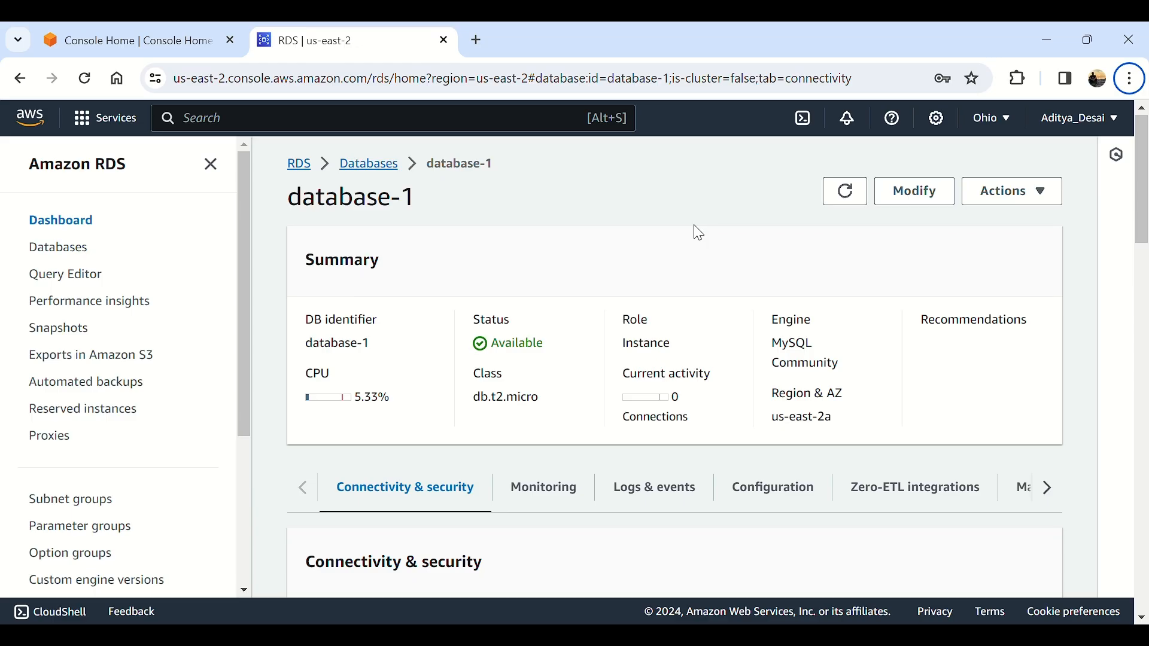
Step: Look over database-1's endpoint once more, then return to AWS Console Home in us-east-2
{"action": "scroll", "coordinate": [698, 234], "scroll_direction": "down", "scroll_amount": 5}
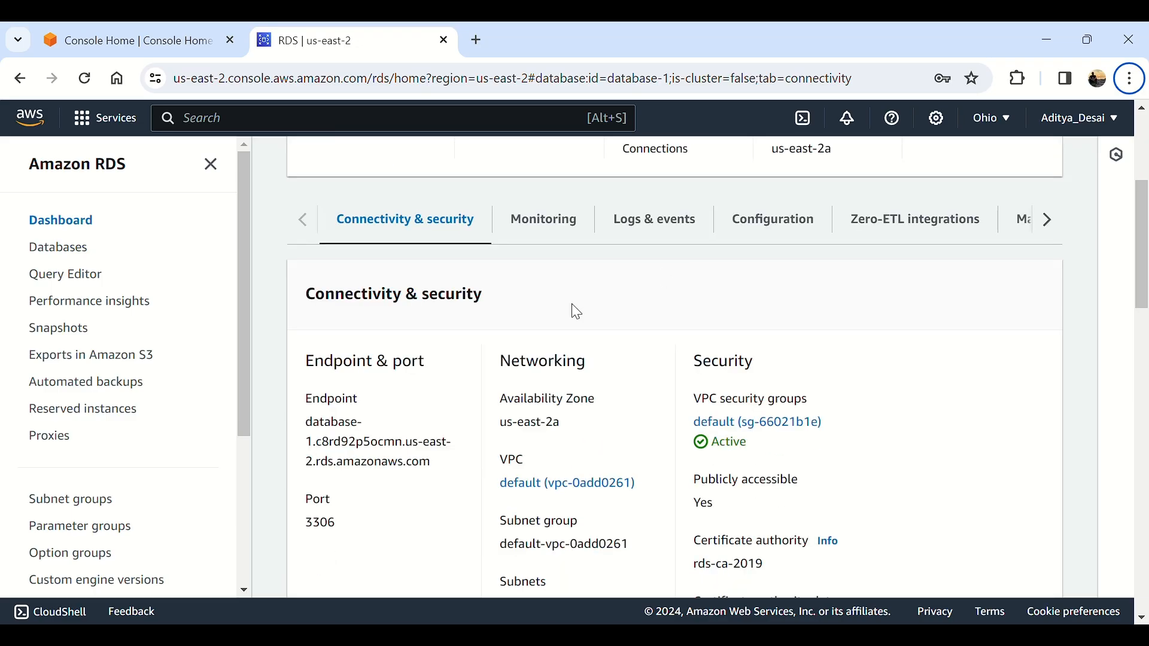
{"action": "double_click", "coordinate": [327, 433]}
{"action": "left_click", "coordinate": [326, 448]}
{"action": "scroll", "coordinate": [466, 400], "scroll_direction": "down", "scroll_amount": 1}
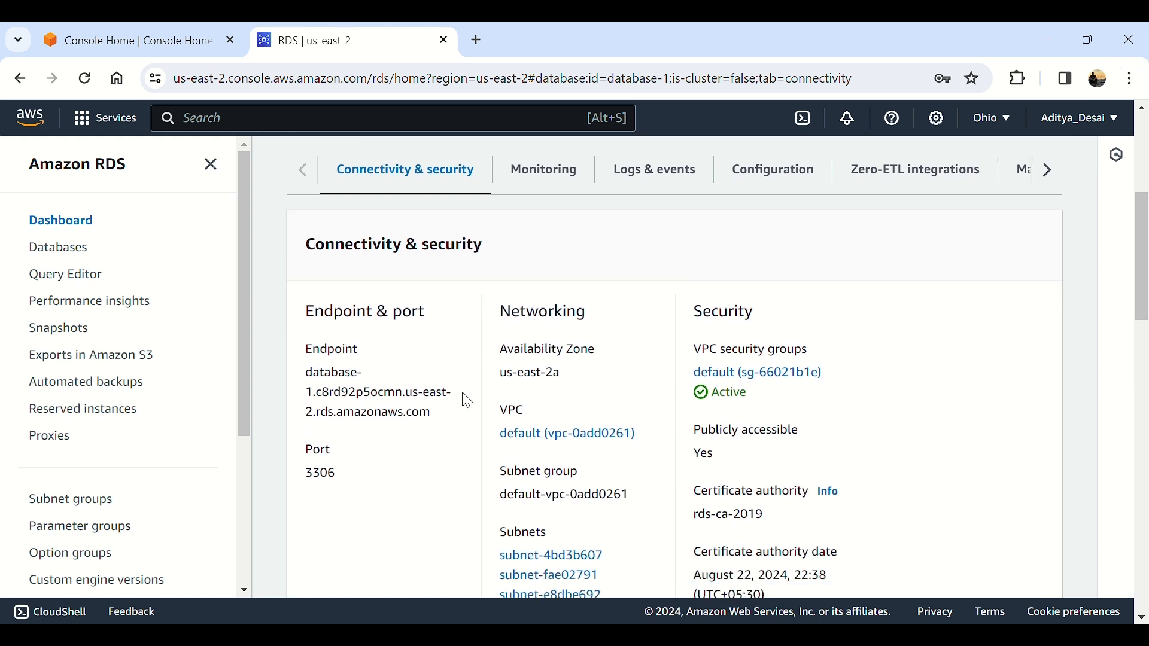
{"action": "scroll", "coordinate": [466, 400], "scroll_direction": "up", "scroll_amount": 5}
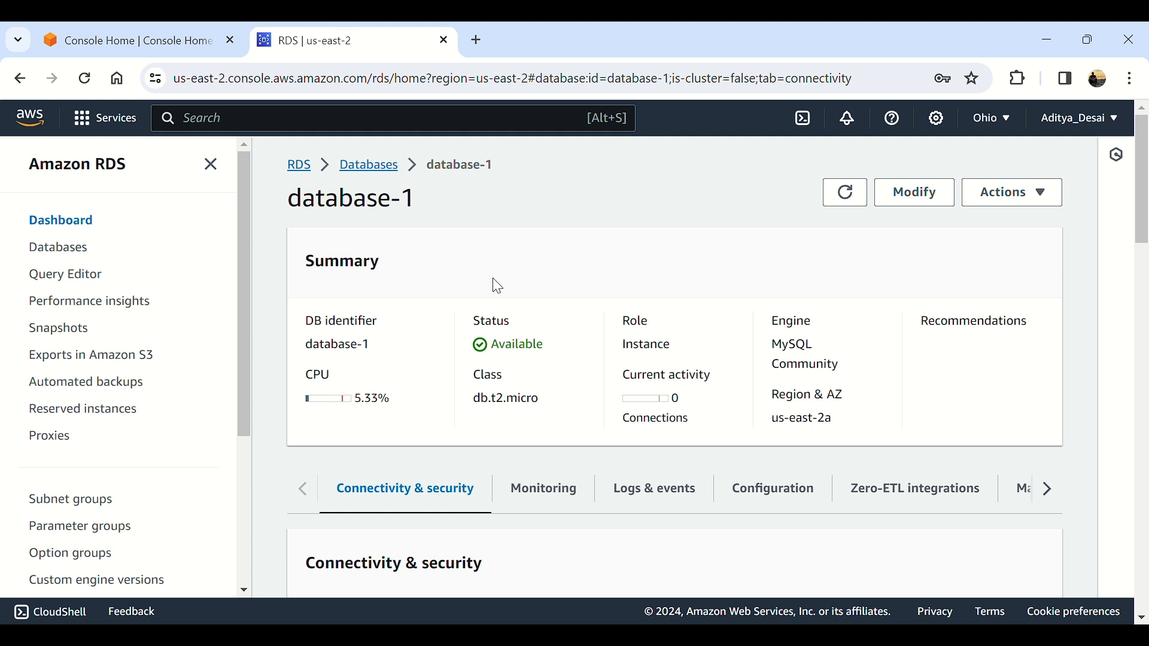
{"action": "scroll", "coordinate": [497, 286], "scroll_direction": "down", "scroll_amount": 2}
{"action": "left_click", "coordinate": [48, 128]}
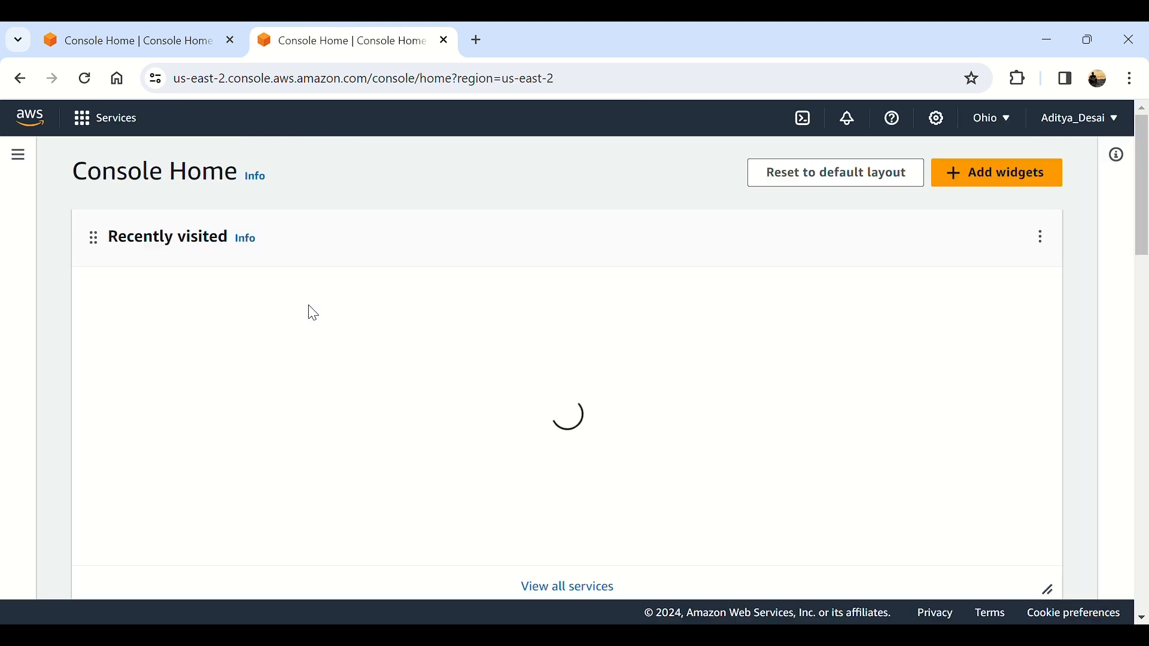